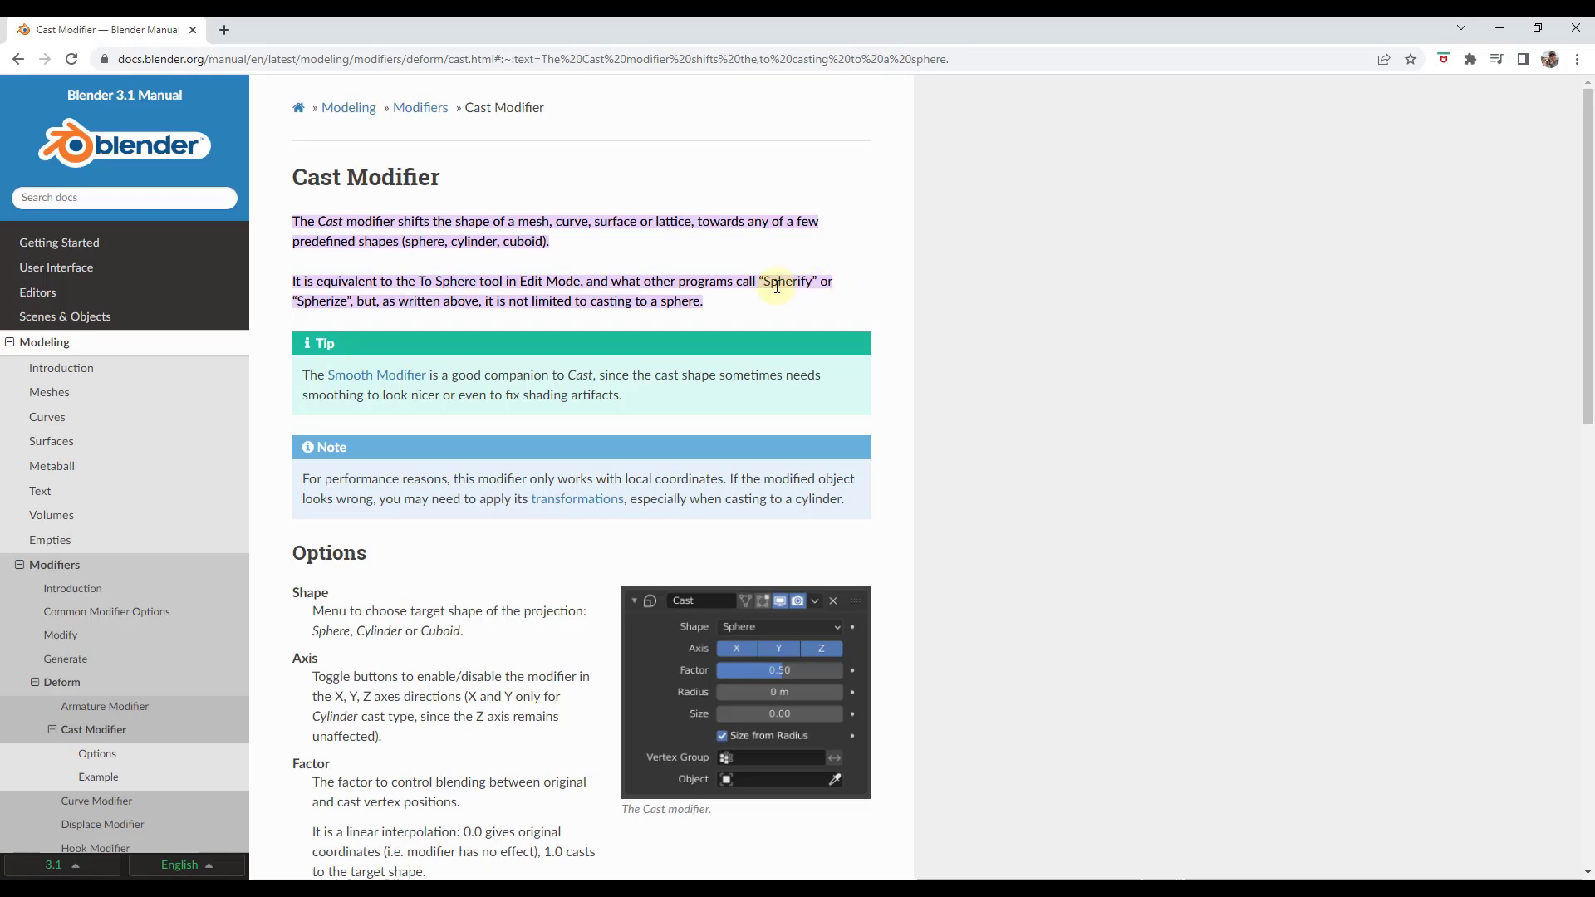
Bring the Blender scene forward and select the cube.
{"action": "double_click", "coordinate": [645, 25]}
{"action": "left_click", "coordinate": [1253, 440]}
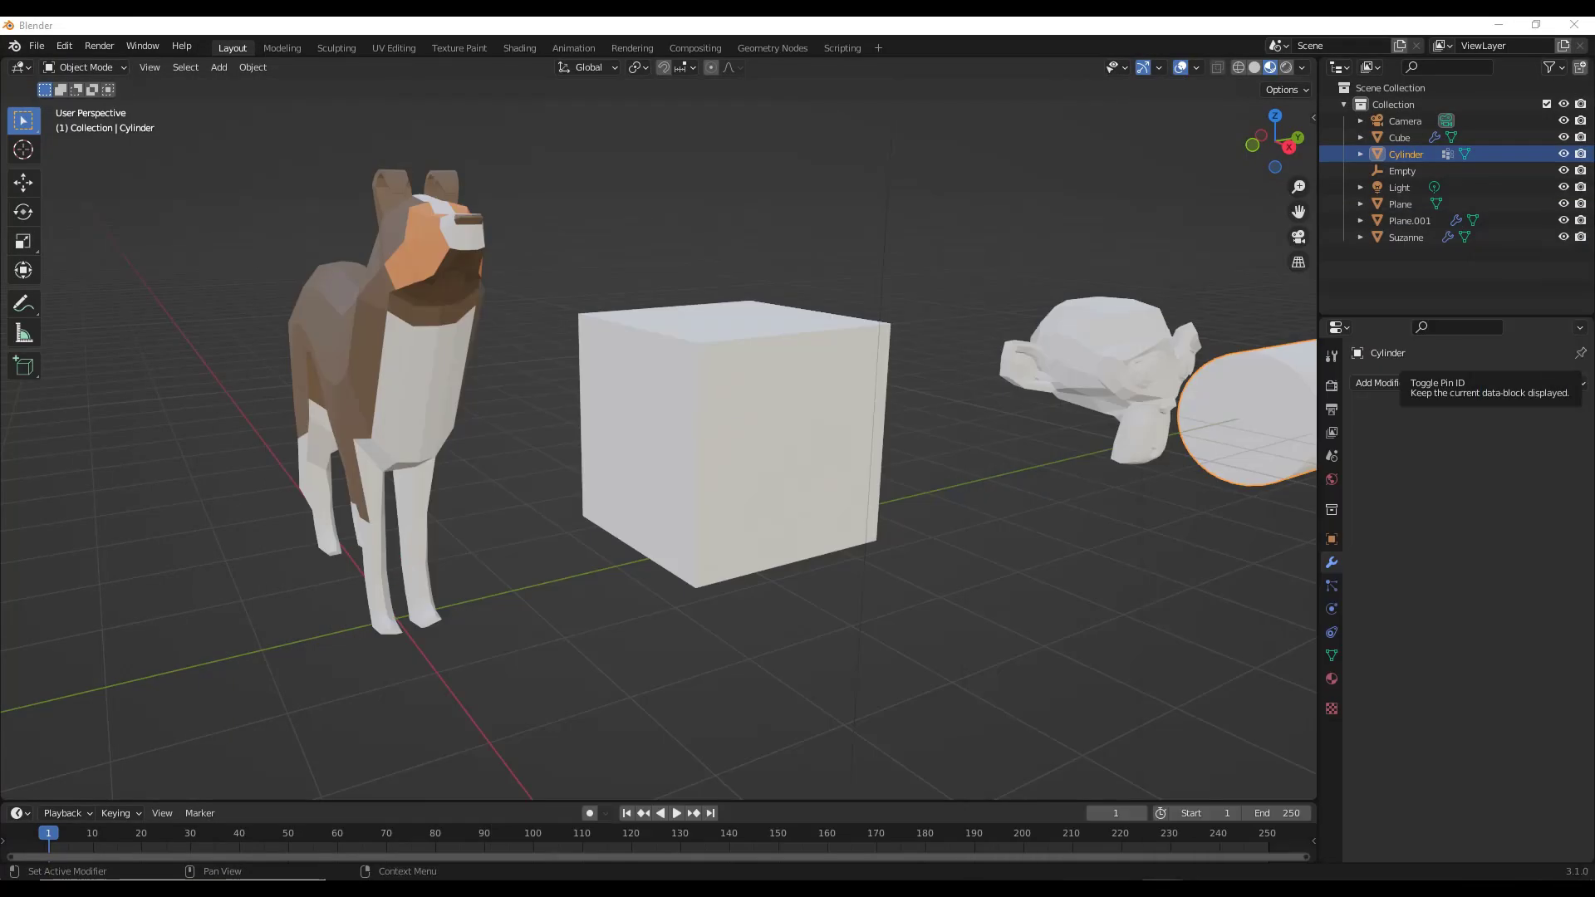
{"action": "left_click", "coordinate": [794, 426]}
{"action": "scroll", "coordinate": [921, 441], "scroll_direction": "up", "scroll_amount": 2}
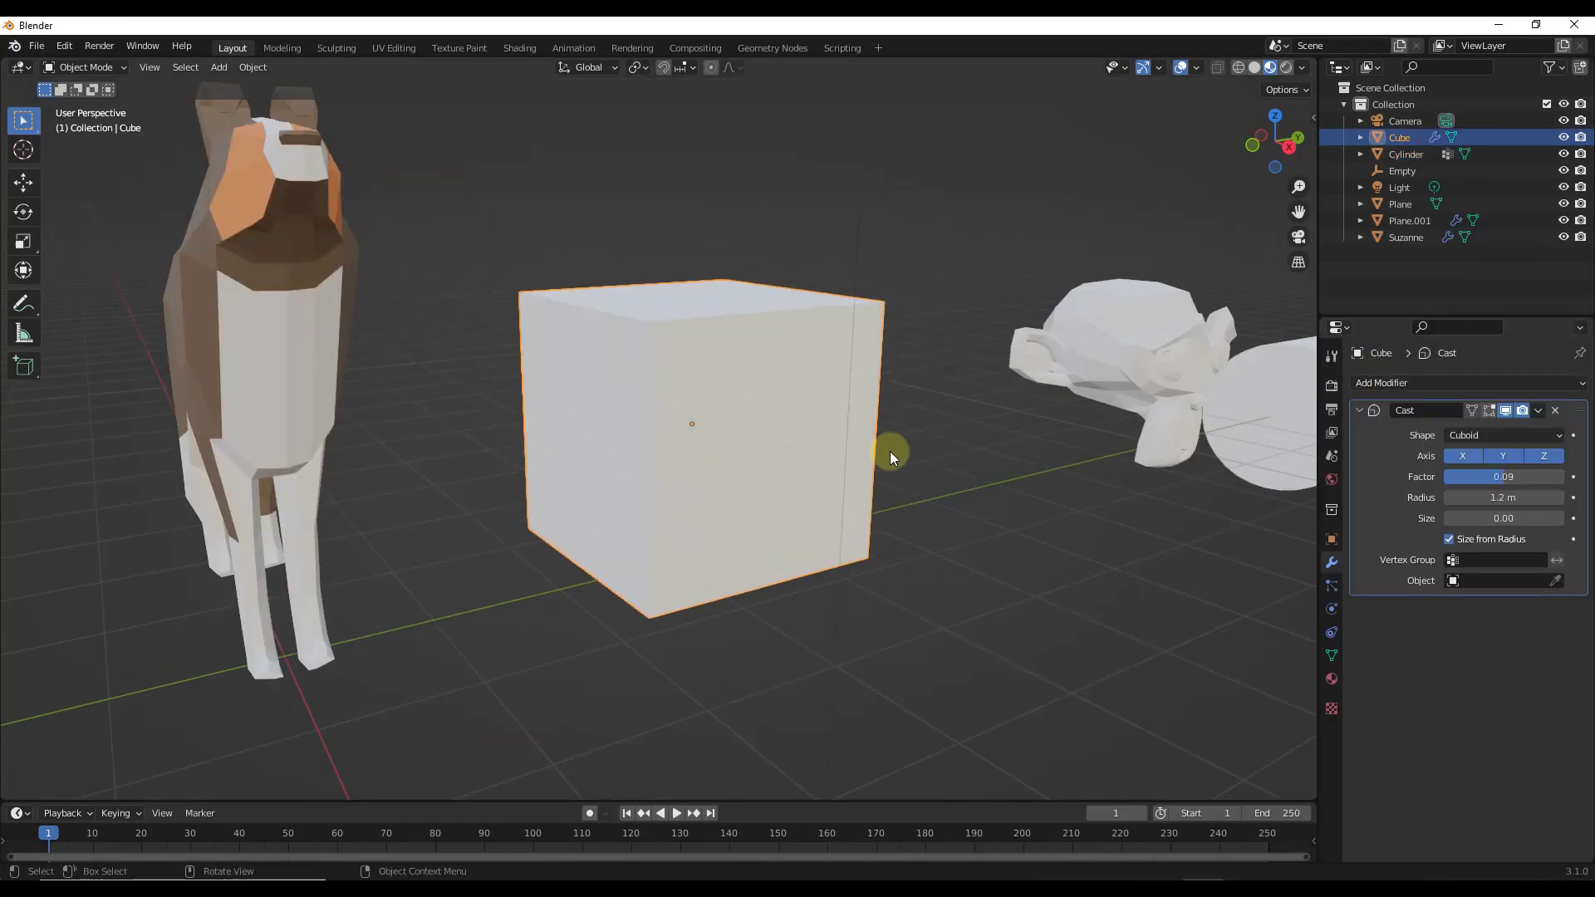
Remove the cube's existing Cast modifier and briefly inspect its mesh in Edit Mode.
{"action": "left_click", "coordinate": [1464, 433]}
{"action": "left_click", "coordinate": [1473, 452]}
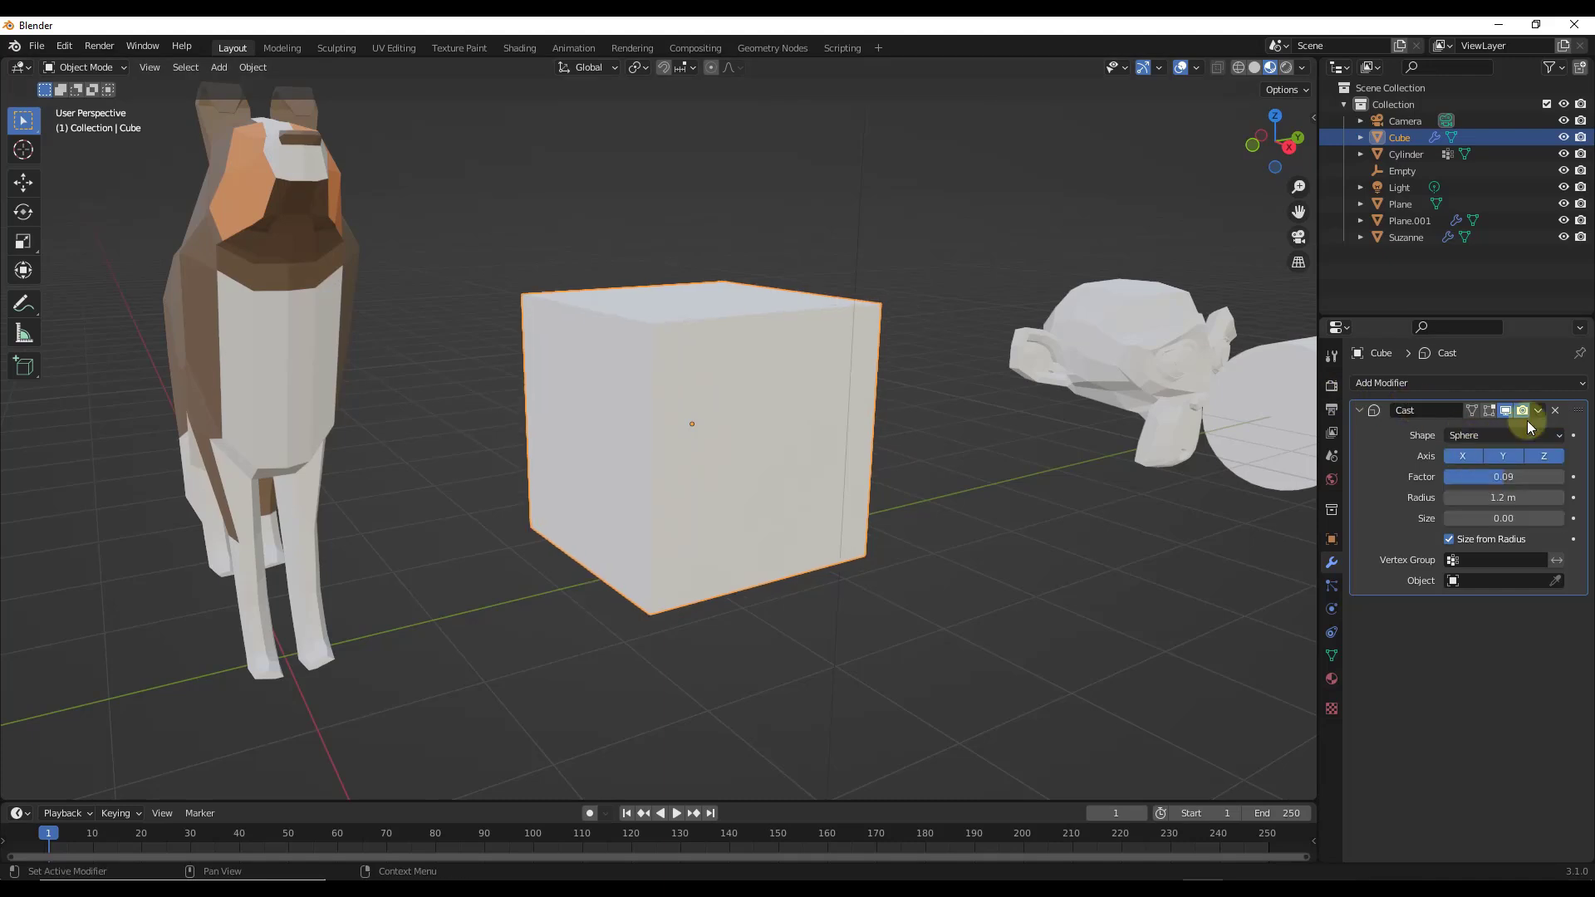
{"action": "left_click", "coordinate": [1556, 409]}
{"action": "scroll", "coordinate": [630, 452], "scroll_direction": "down", "scroll_amount": 2}
{"action": "scroll", "coordinate": [655, 462], "scroll_direction": "up", "scroll_amount": 2}
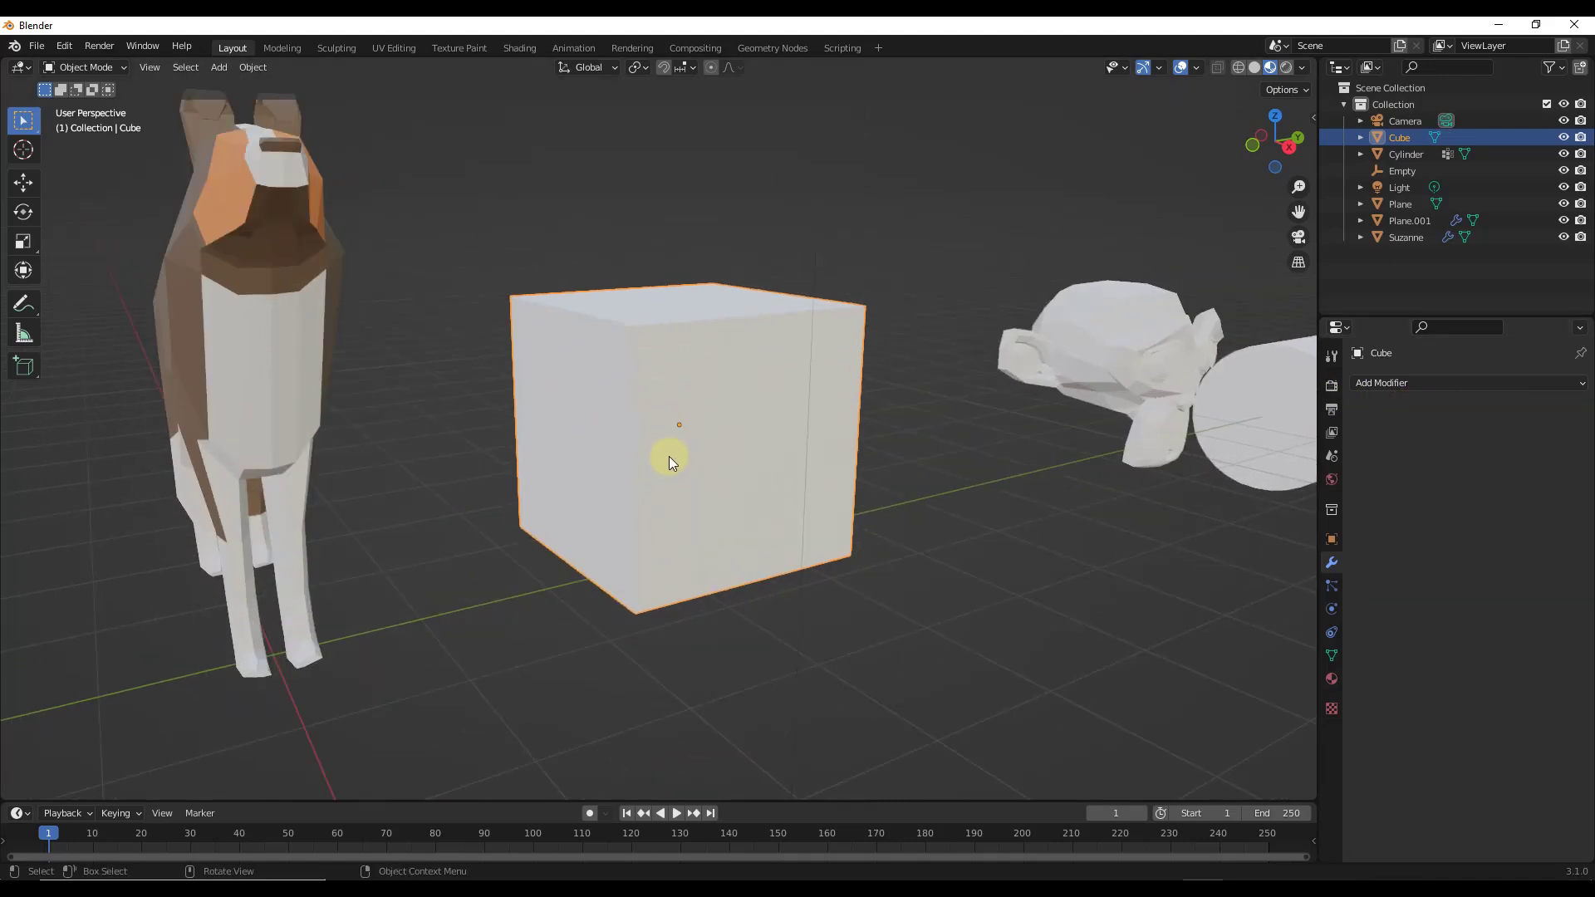
{"action": "key", "text": "Tab"}
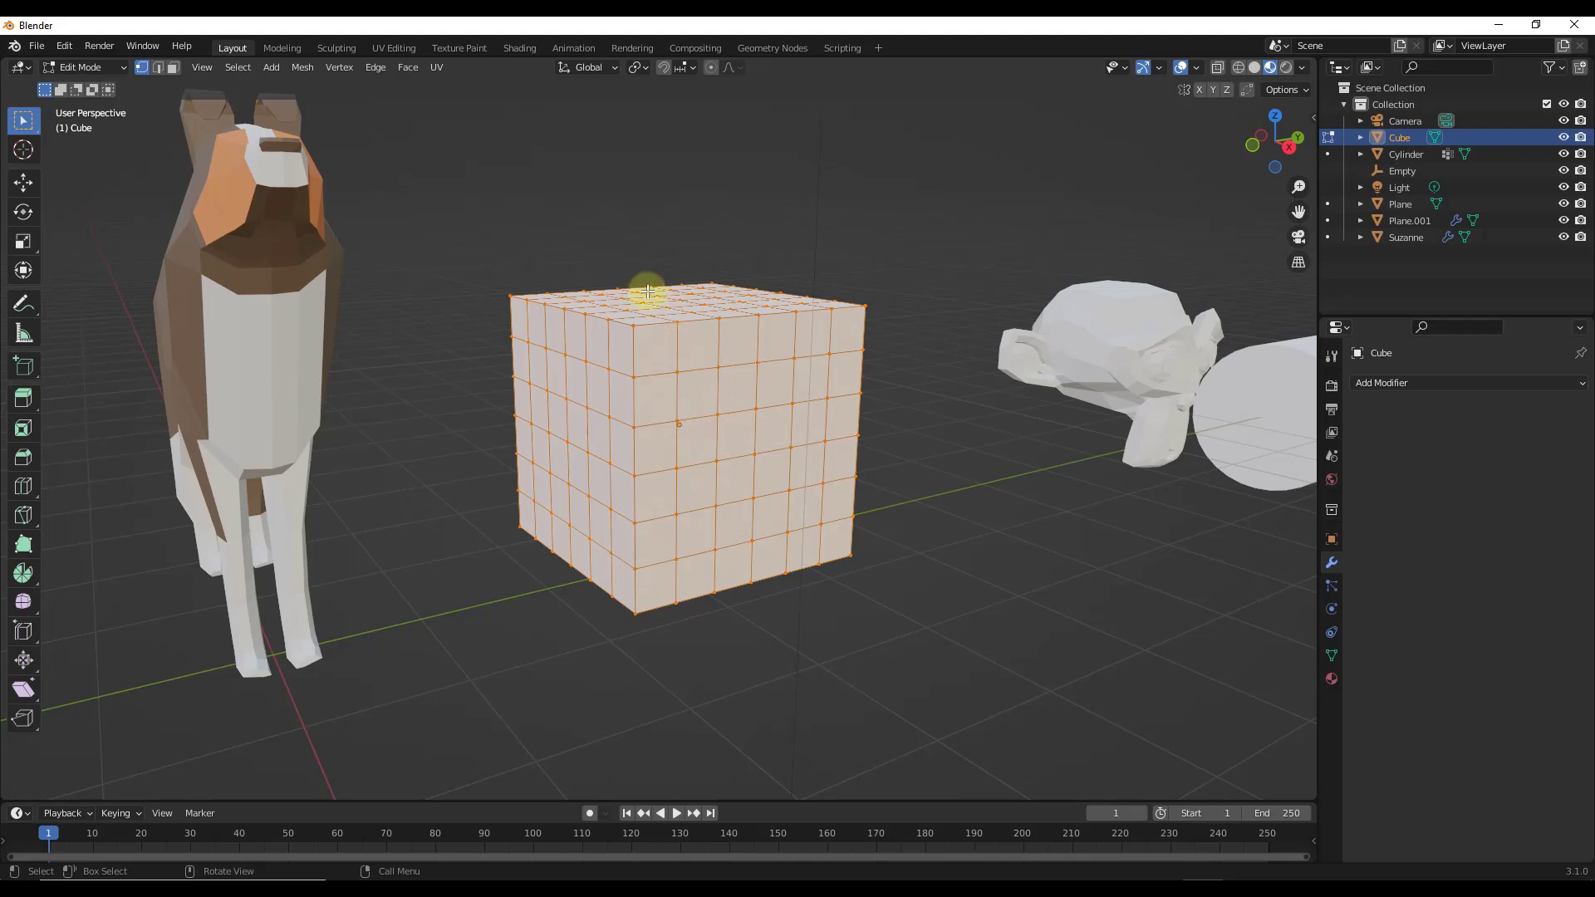
{"action": "key", "text": "Tab"}
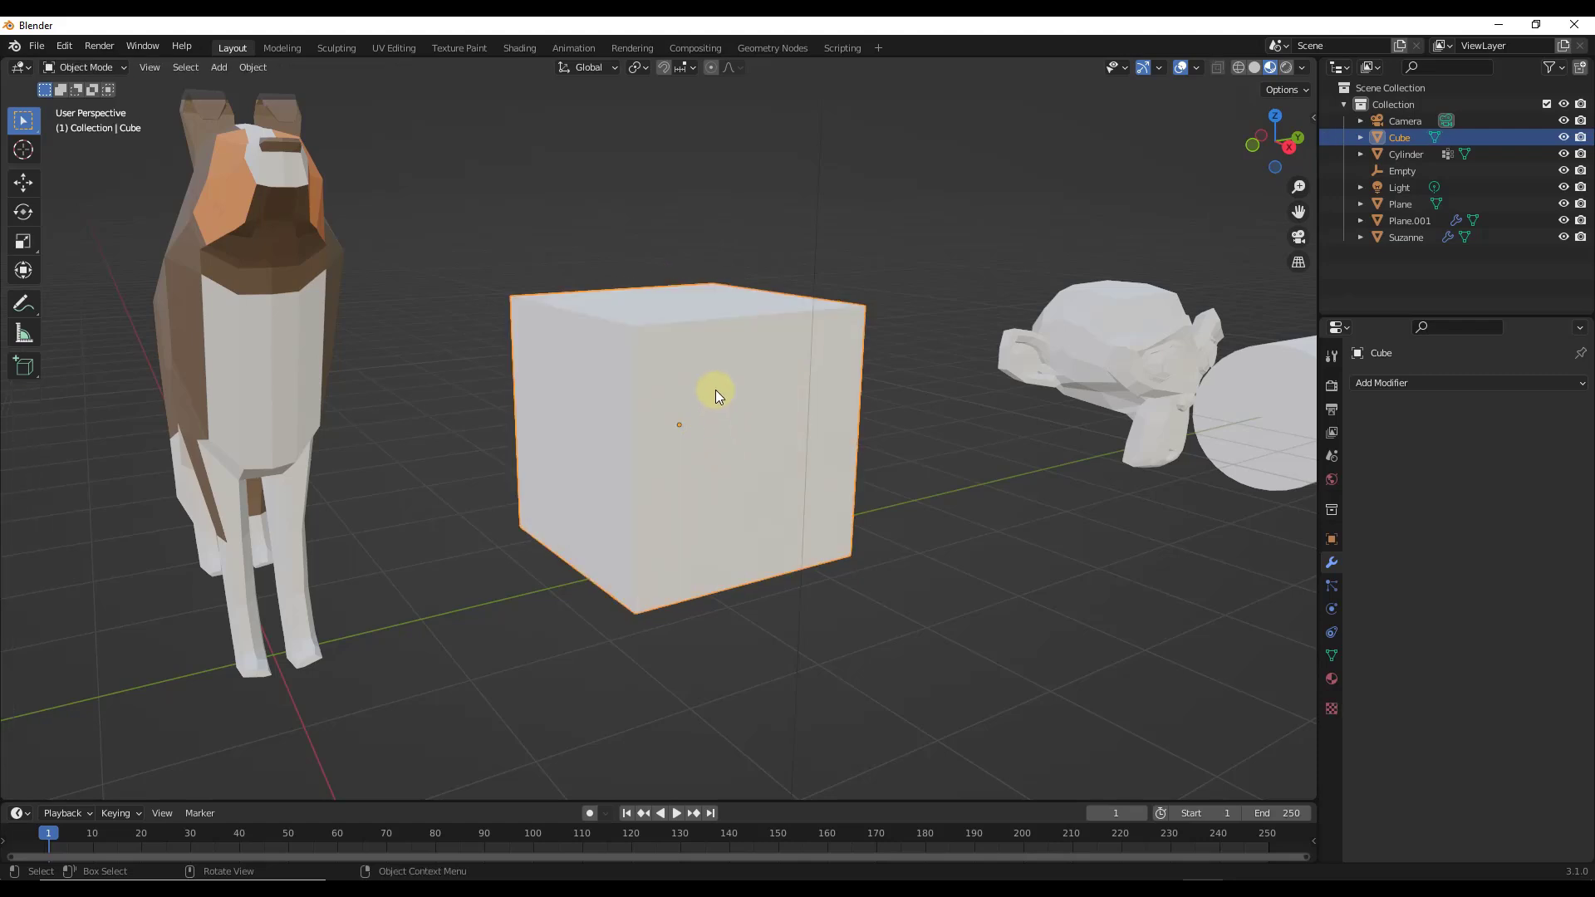
Add a new Cast modifier to the cube and drag its factor upward.
{"action": "left_click", "coordinate": [1379, 382]}
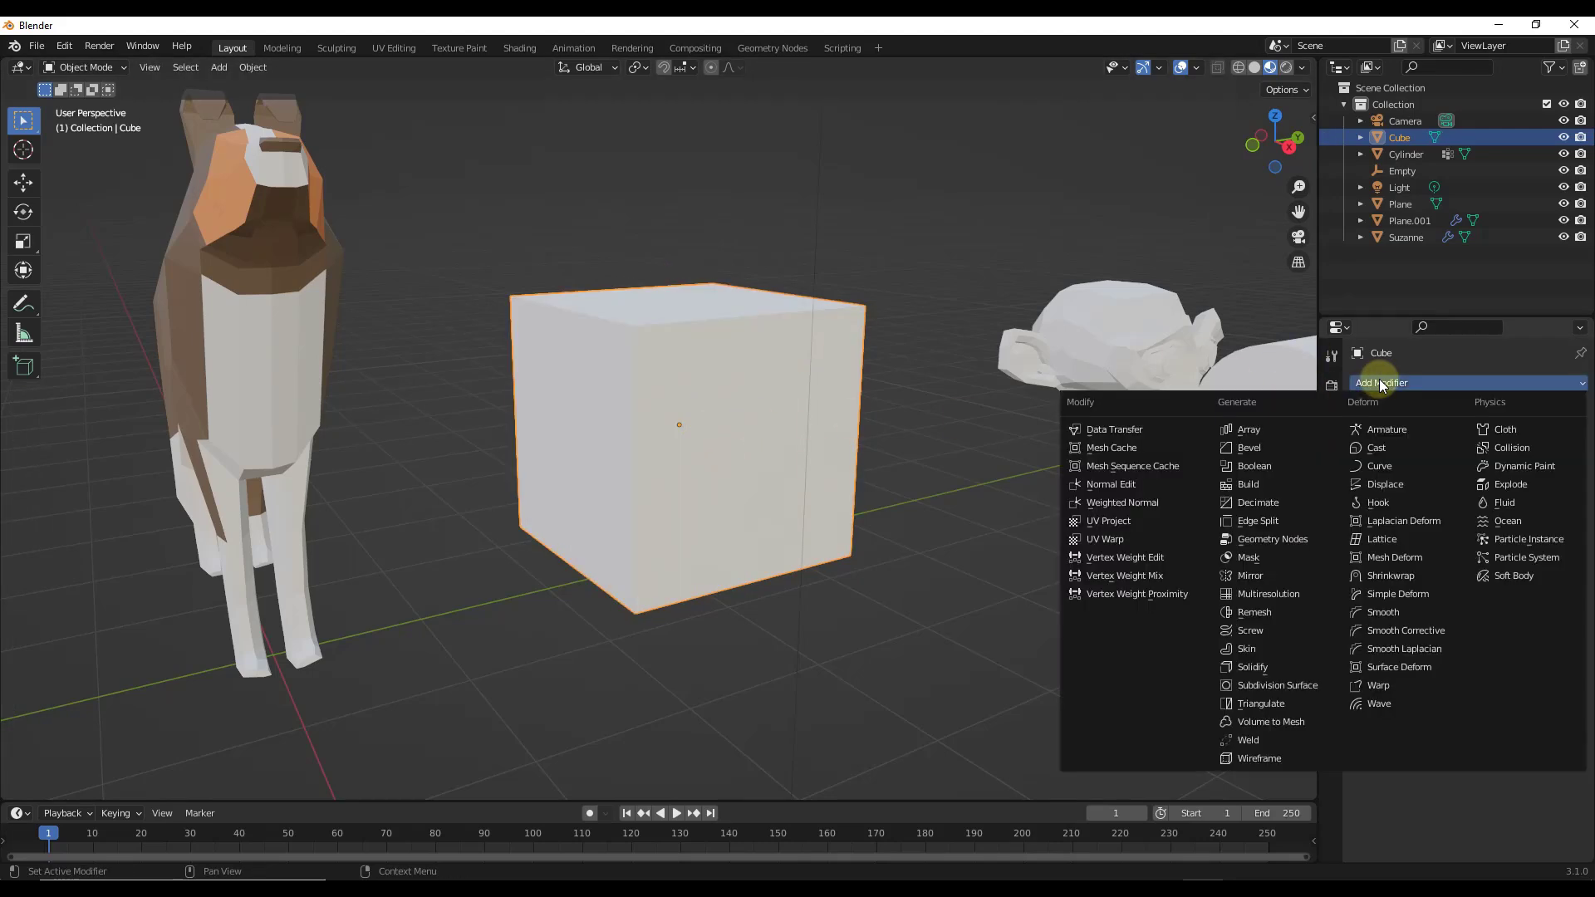
{"action": "left_click", "coordinate": [1385, 450]}
{"action": "scroll", "coordinate": [894, 440], "scroll_direction": "up", "scroll_amount": 2}
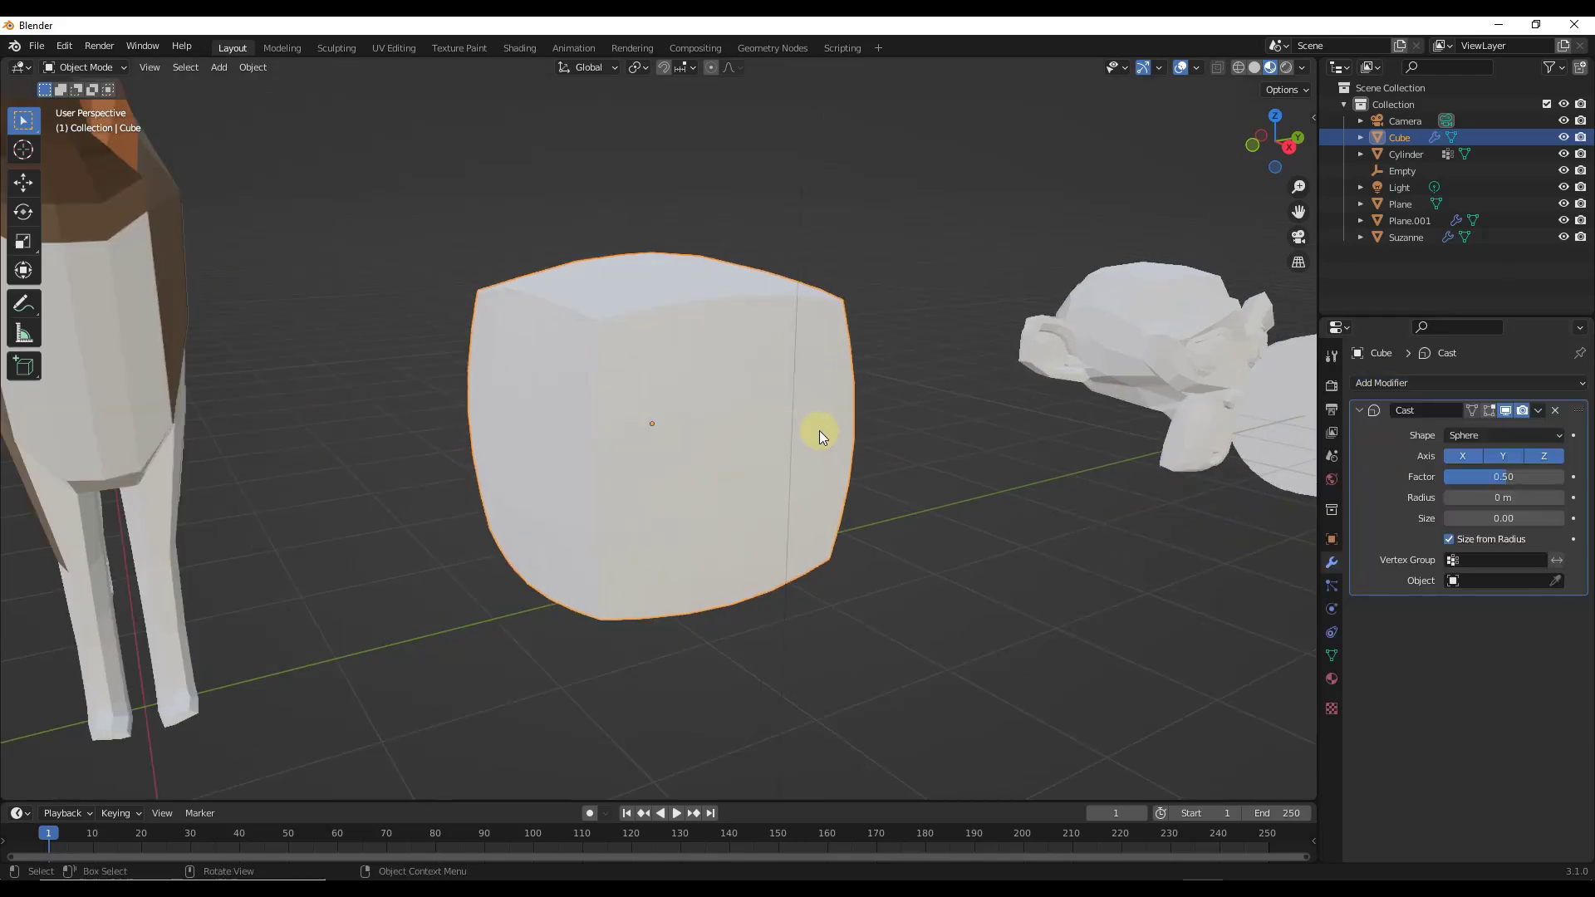
{"action": "mouse_move", "coordinate": [785, 429]}
{"action": "middle_mouse_down"}
{"action": "mouse_move", "coordinate": [671, 427]}
{"action": "mouse_move", "coordinate": [763, 426]}
{"action": "mouse_move", "coordinate": [759, 442]}
{"action": "middle_mouse_up"}
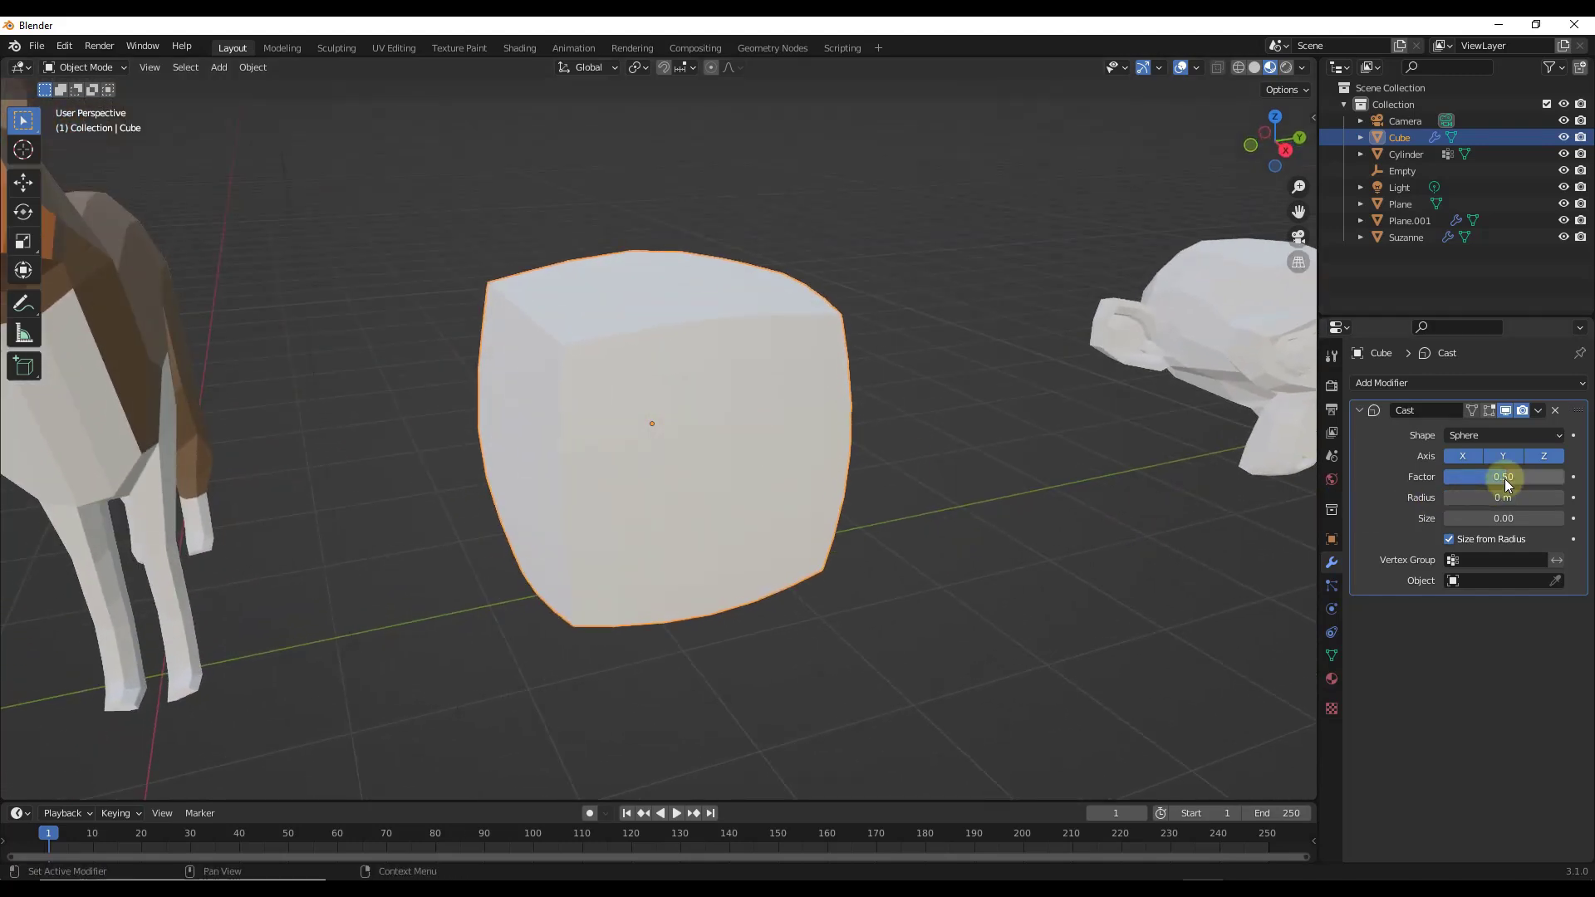
{"action": "left_click_drag", "start_coordinate": [1504, 478], "coordinate": [1512, 478]}
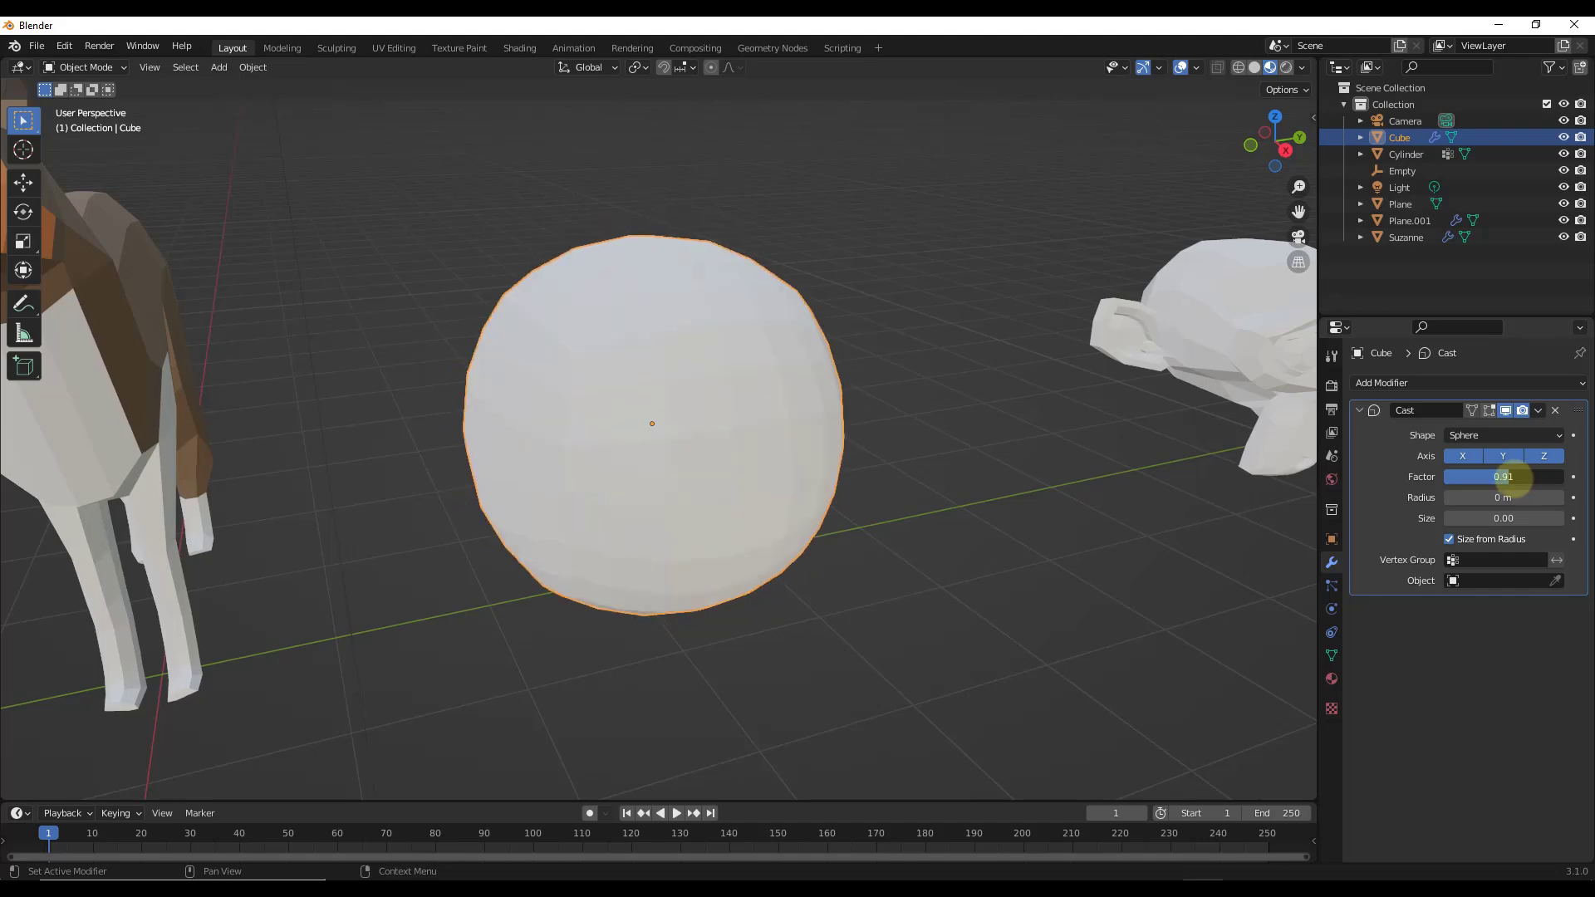
Switch to Solid shading and set the Cast factor to 1 for a full sphere.
{"action": "left_click", "coordinate": [1254, 68]}
{"action": "mouse_move", "coordinate": [1508, 476]}
{"action": "left_mouse_down"}
{"action": "mouse_move", "coordinate": [1547, 477]}
{"action": "mouse_move", "coordinate": [1508, 477]}
{"action": "left_mouse_up"}
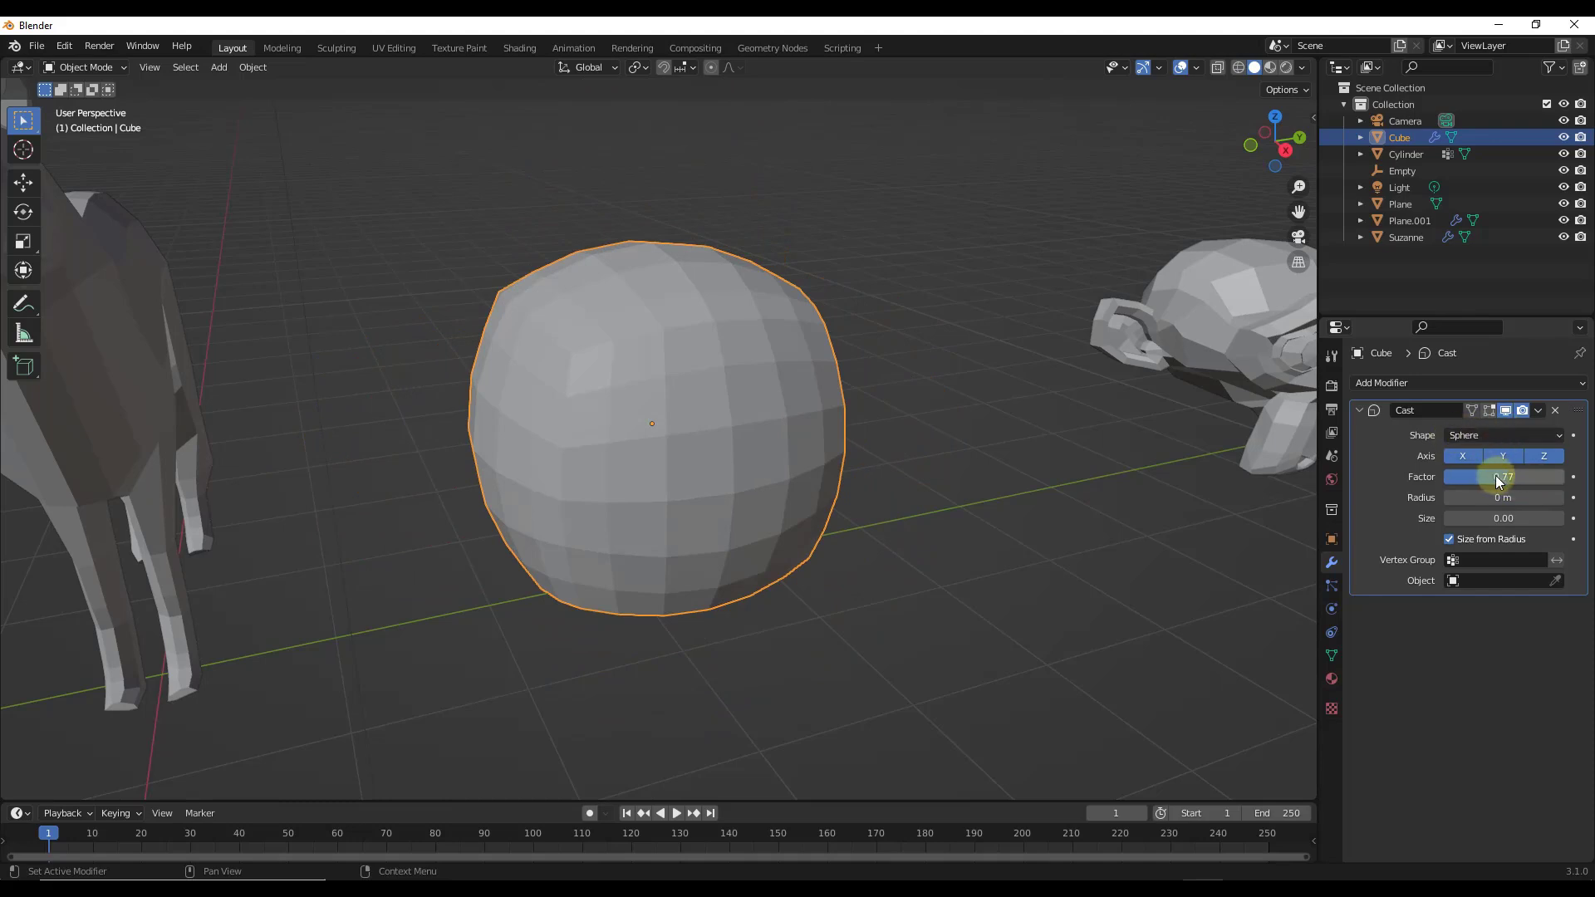
{"action": "left_click", "coordinate": [1507, 475]}
{"action": "type", "text": "1"}
{"action": "key", "text": "Return"}
{"action": "mouse_move", "coordinate": [649, 422]}
{"action": "middle_mouse_down"}
{"action": "mouse_move", "coordinate": [700, 475]}
{"action": "mouse_move", "coordinate": [640, 488]}
{"action": "mouse_move", "coordinate": [645, 407]}
{"action": "middle_mouse_up"}
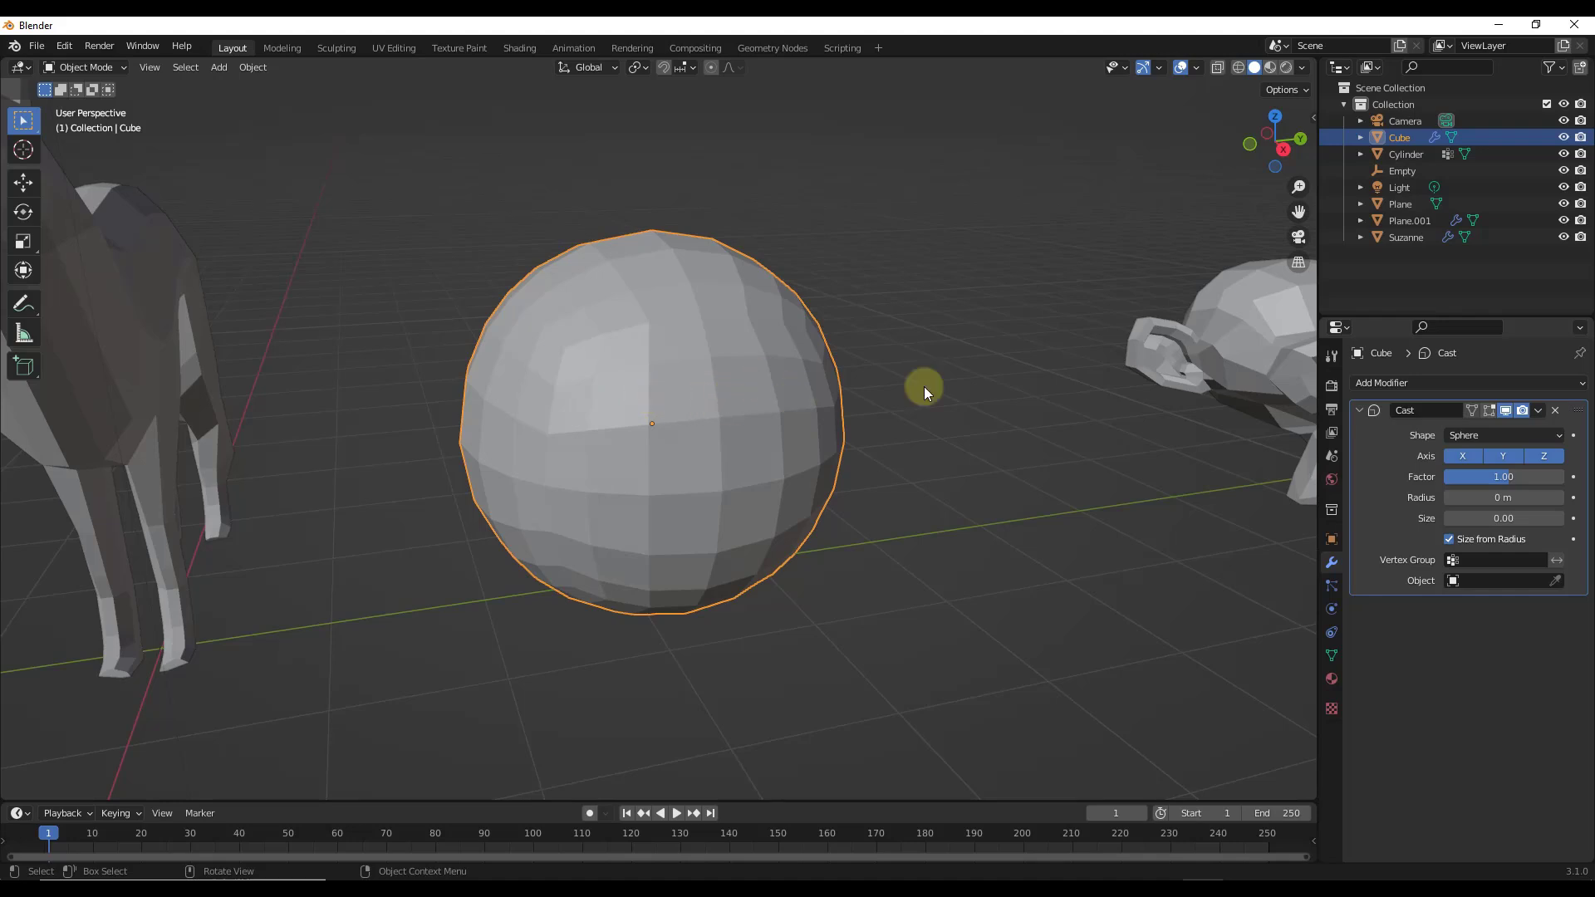
Try the Cylinder and Cuboid cast shapes, settling on Cylinder.
{"action": "left_click", "coordinate": [1488, 432]}
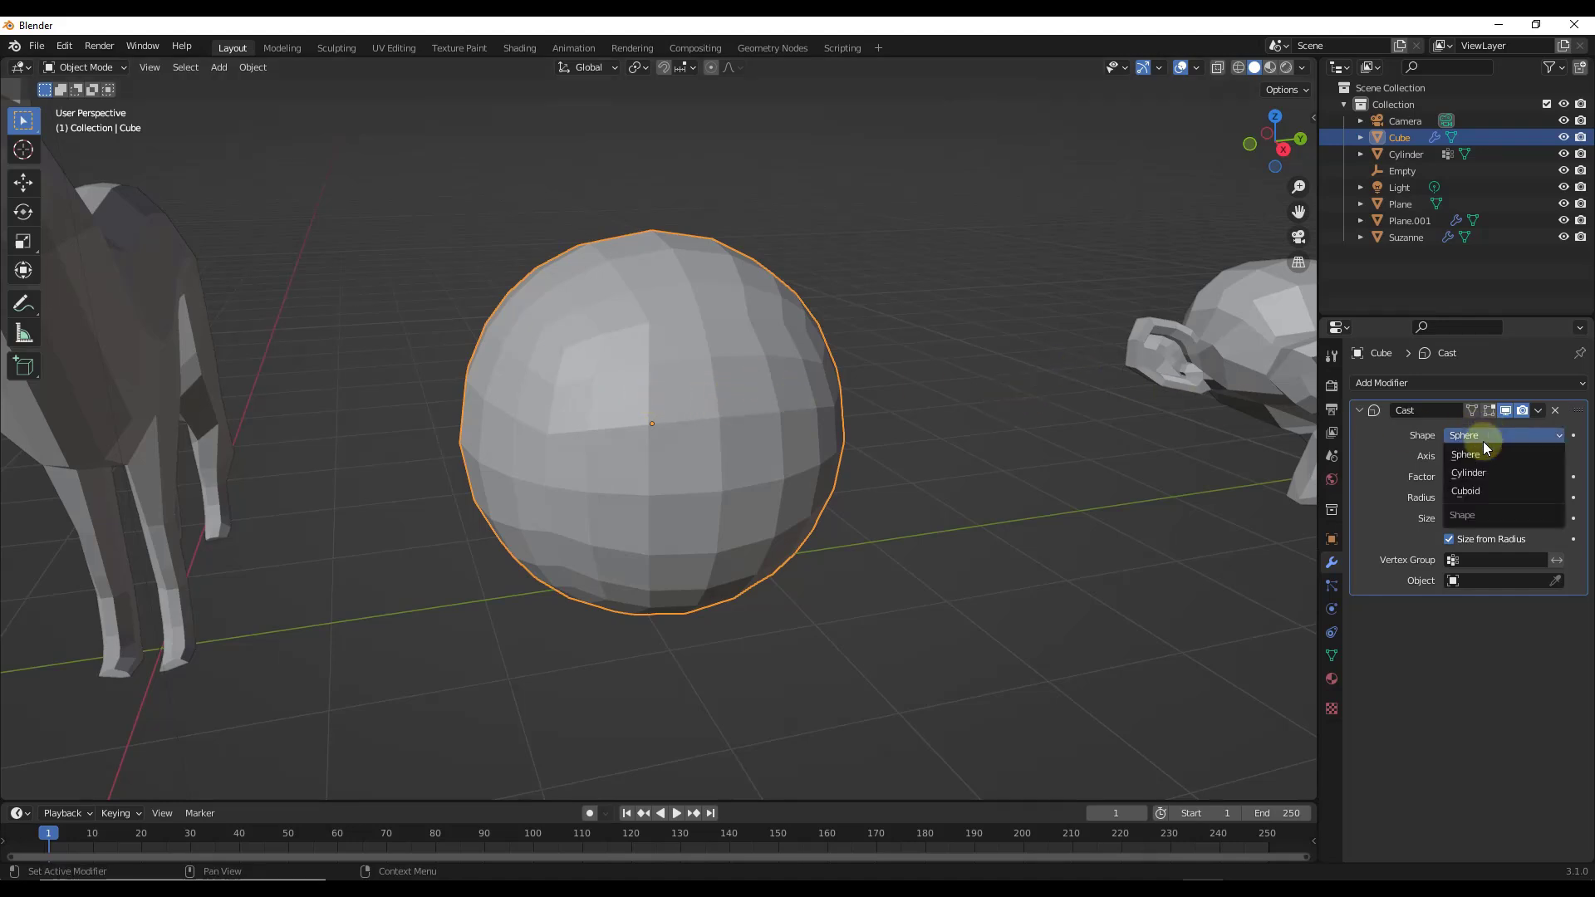
{"action": "left_click", "coordinate": [1475, 472]}
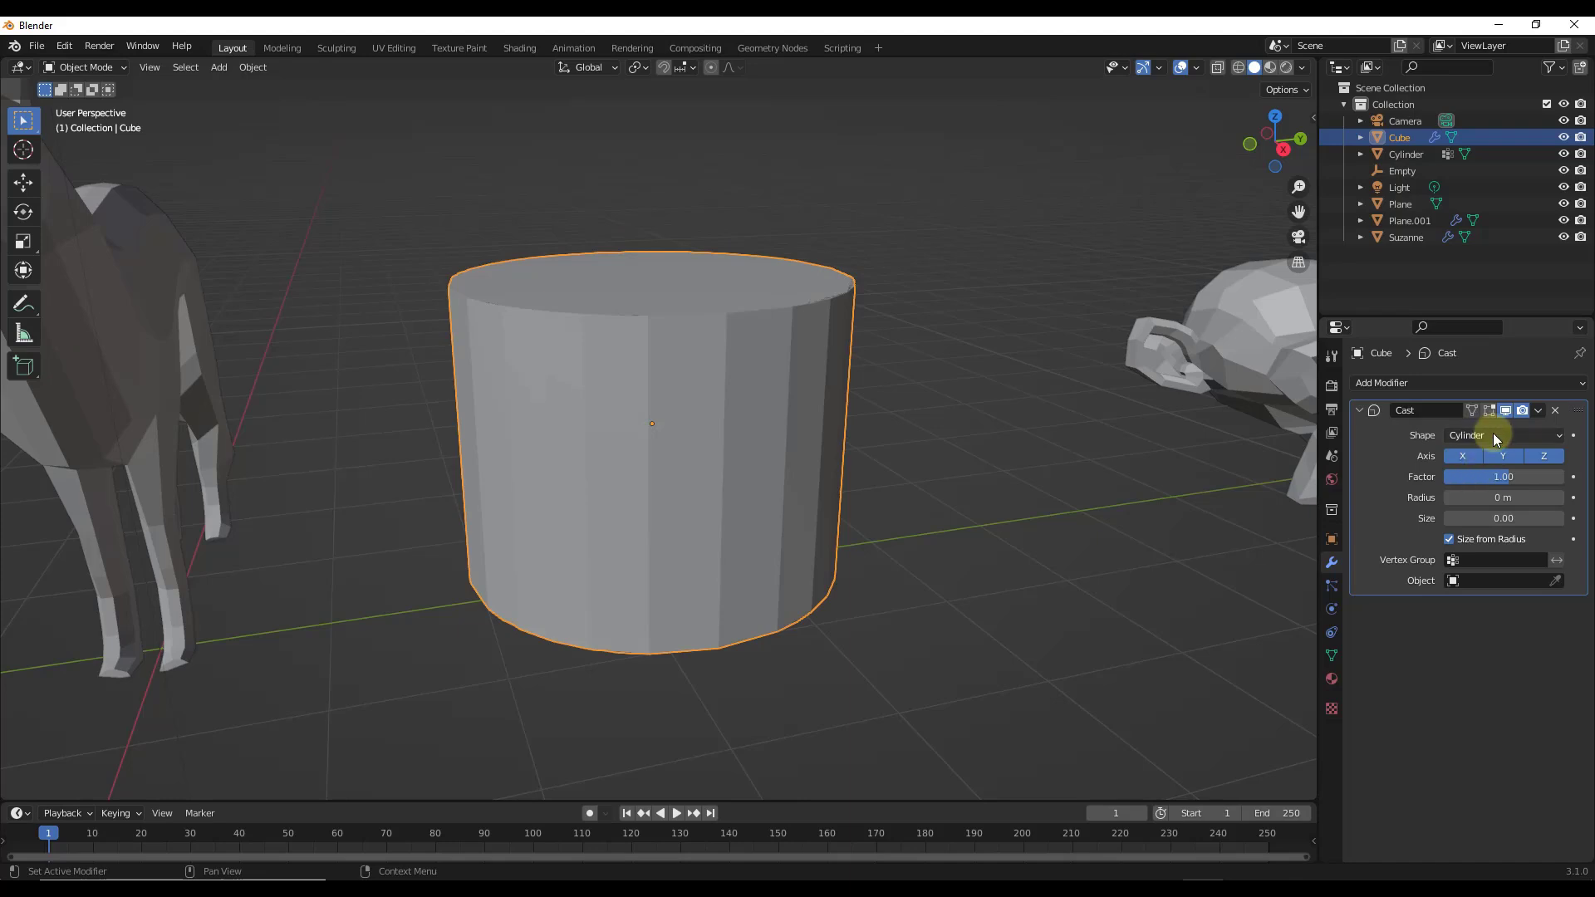
{"action": "left_click", "coordinate": [1493, 432]}
{"action": "left_click", "coordinate": [1469, 490]}
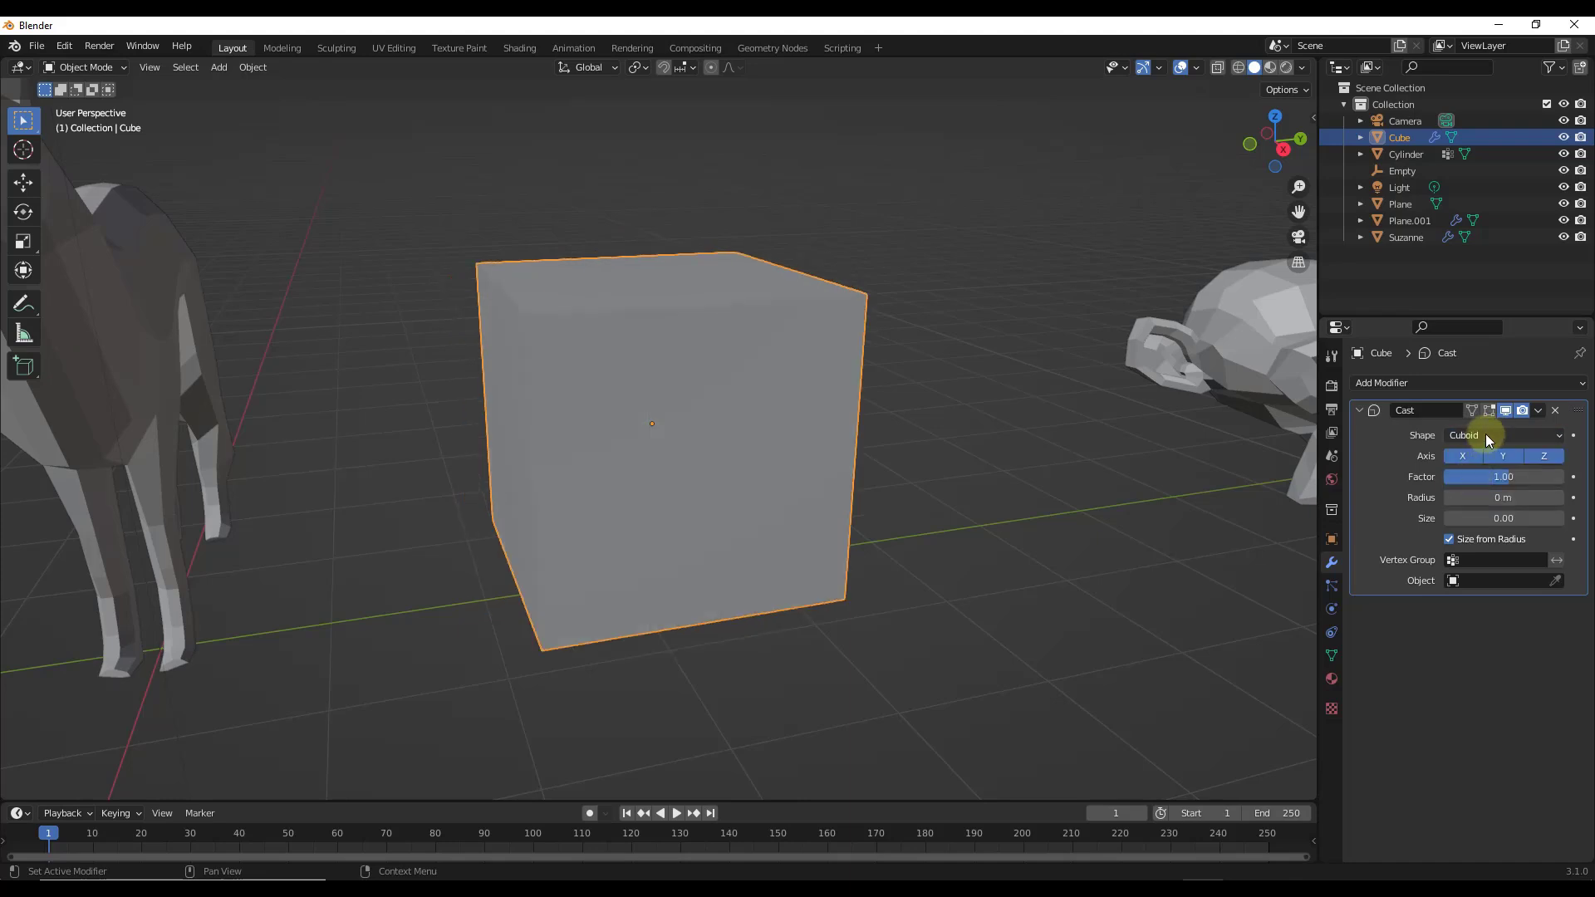
{"action": "left_click", "coordinate": [1486, 434]}
{"action": "left_click", "coordinate": [1487, 472]}
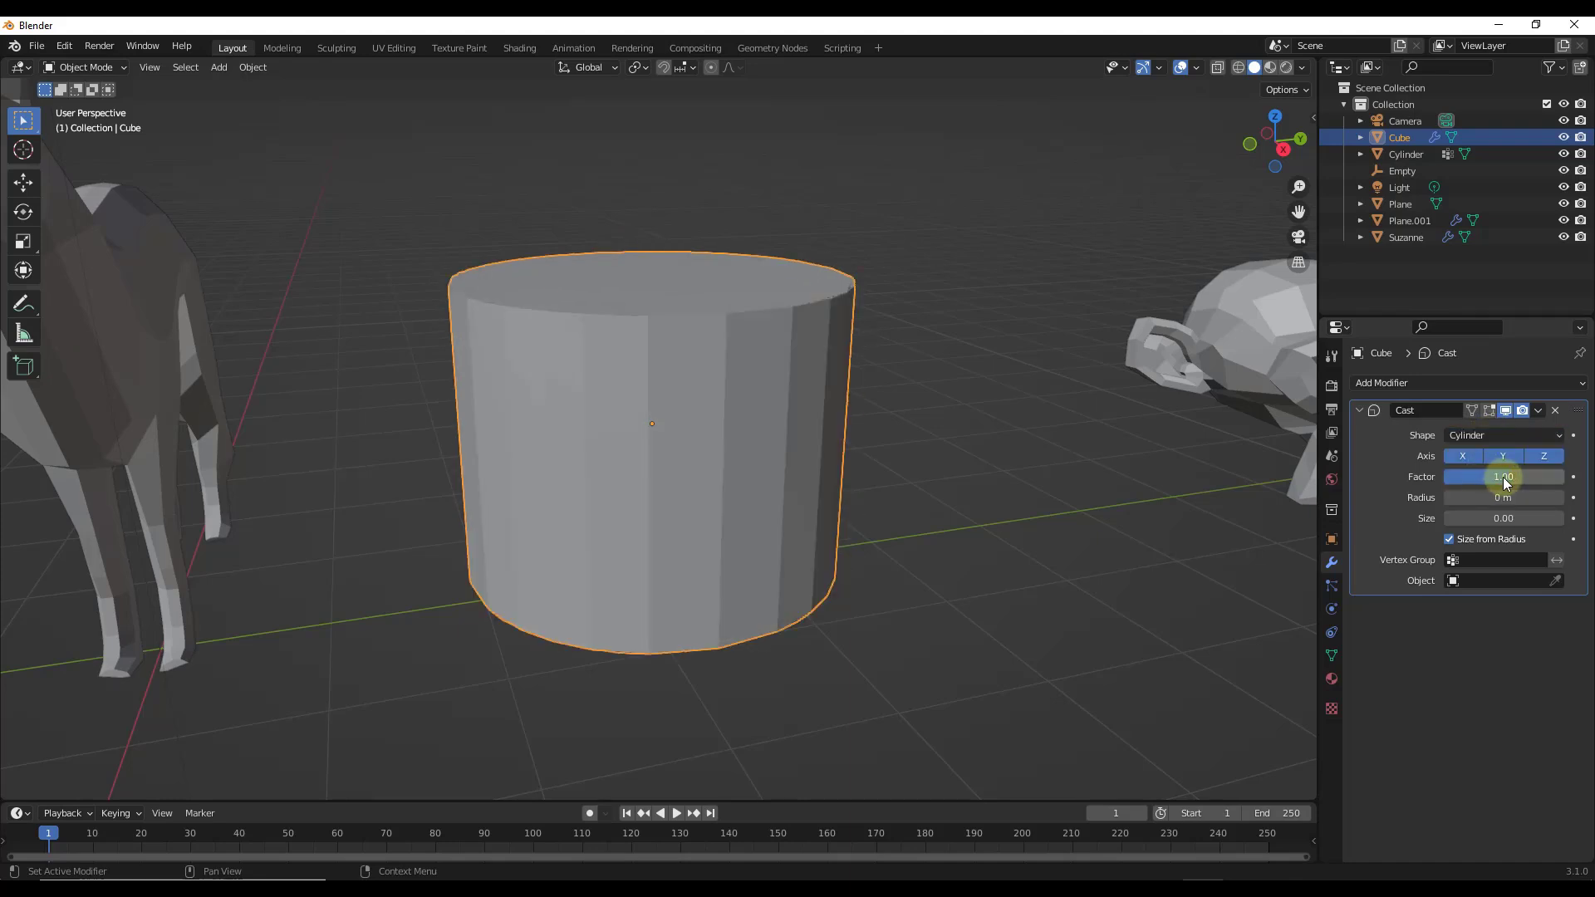
Set the Cast factor to 0.5, then drag it down to 0.23.
{"action": "left_click", "coordinate": [1503, 477]}
{"action": "type", "text": "0.5"}
{"action": "key", "text": "Return"}
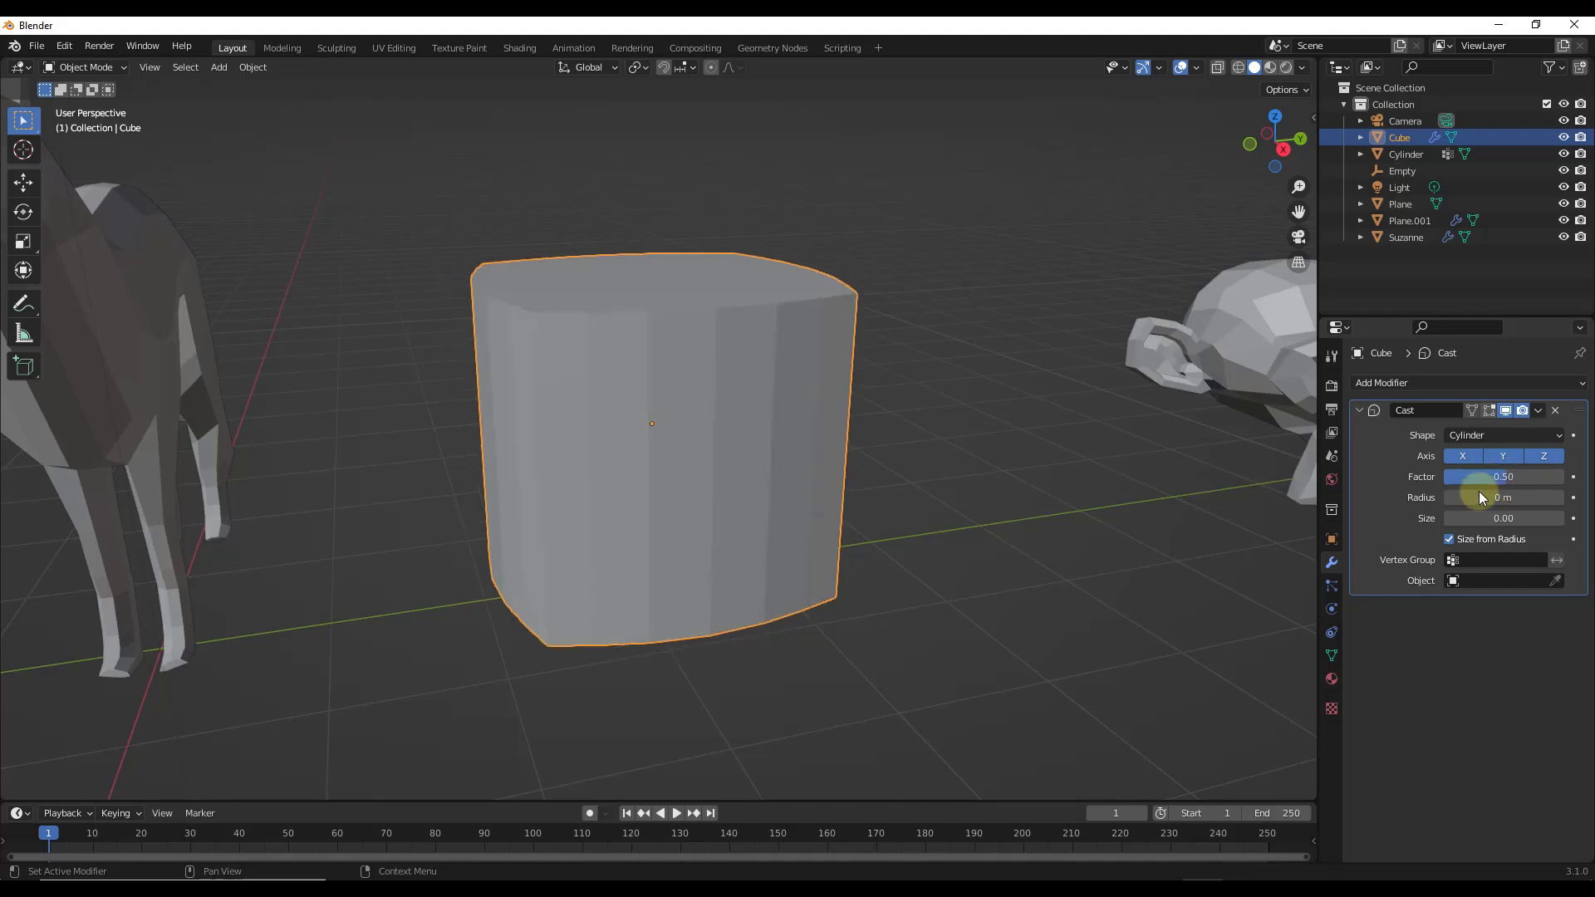
{"action": "middle_click_drag", "start_coordinate": [1038, 498], "coordinate": [1154, 554]}
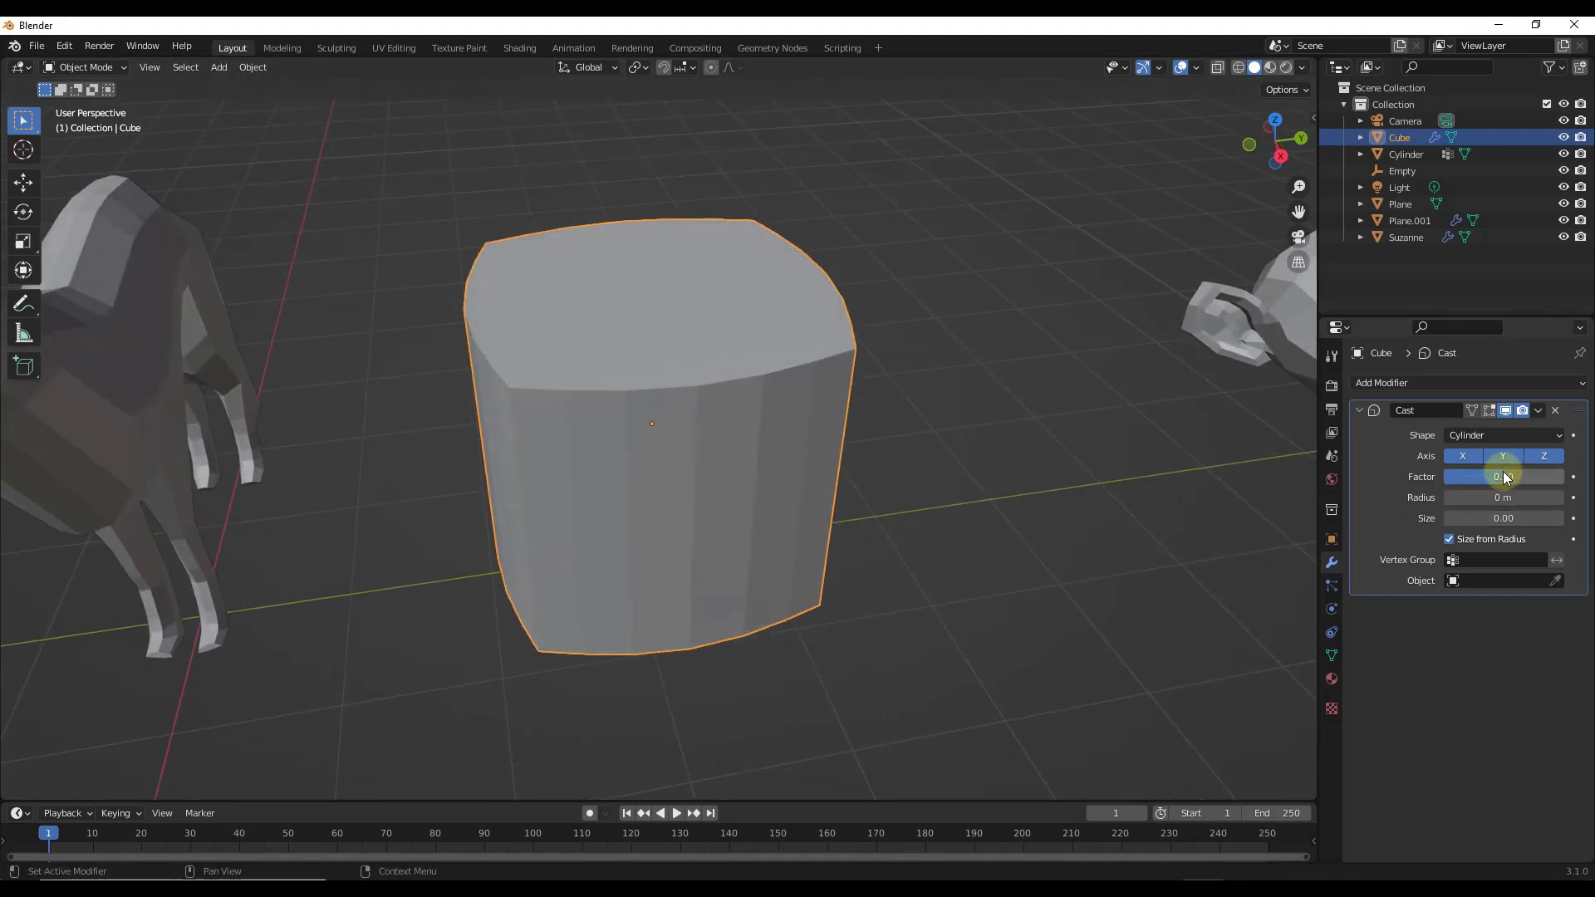
{"action": "mouse_move", "coordinate": [1506, 477]}
{"action": "left_mouse_down"}
{"action": "mouse_move", "coordinate": [1527, 474]}
{"action": "mouse_move", "coordinate": [1504, 477]}
{"action": "left_mouse_up"}
Select Suzanne and move her to the left.
{"action": "scroll", "coordinate": [705, 478], "scroll_direction": "down", "scroll_amount": 5}
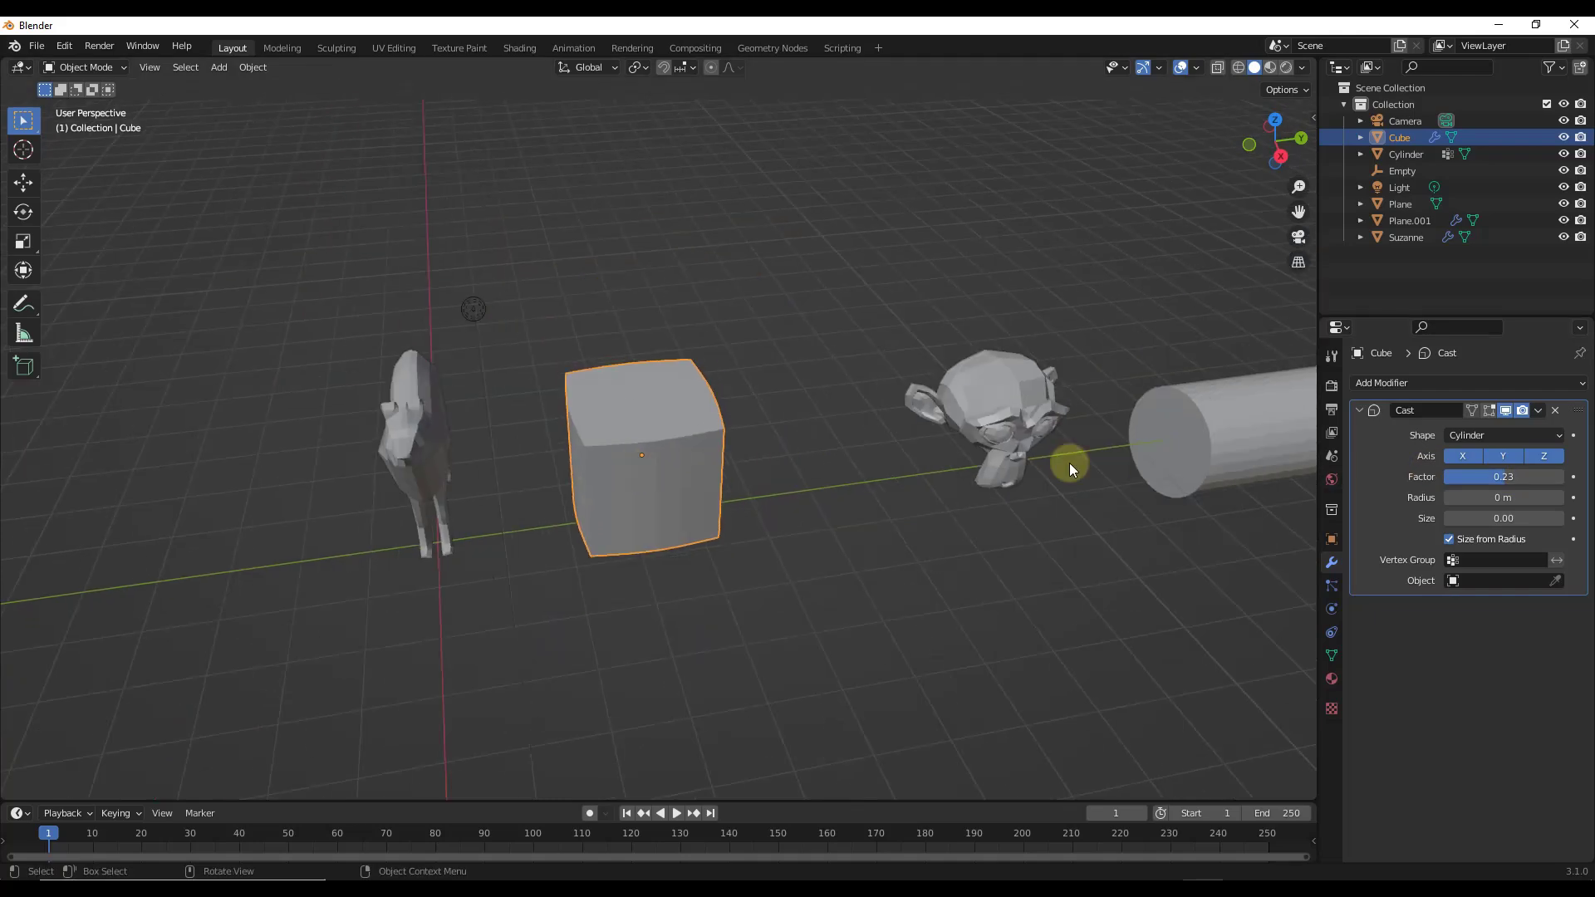
{"action": "scroll", "coordinate": [1069, 462], "scroll_direction": "up", "scroll_amount": 6}
{"action": "left_click", "coordinate": [819, 366]}
{"action": "left_click_drag", "start_coordinate": [821, 361], "coordinate": [667, 391]}
{"action": "middle_click_drag", "start_coordinate": [667, 390], "coordinate": [681, 348]}
{"action": "scroll", "coordinate": [545, 393], "scroll_direction": "up", "scroll_amount": 2}
{"action": "scroll", "coordinate": [545, 394], "scroll_direction": "up", "scroll_amount": 2}
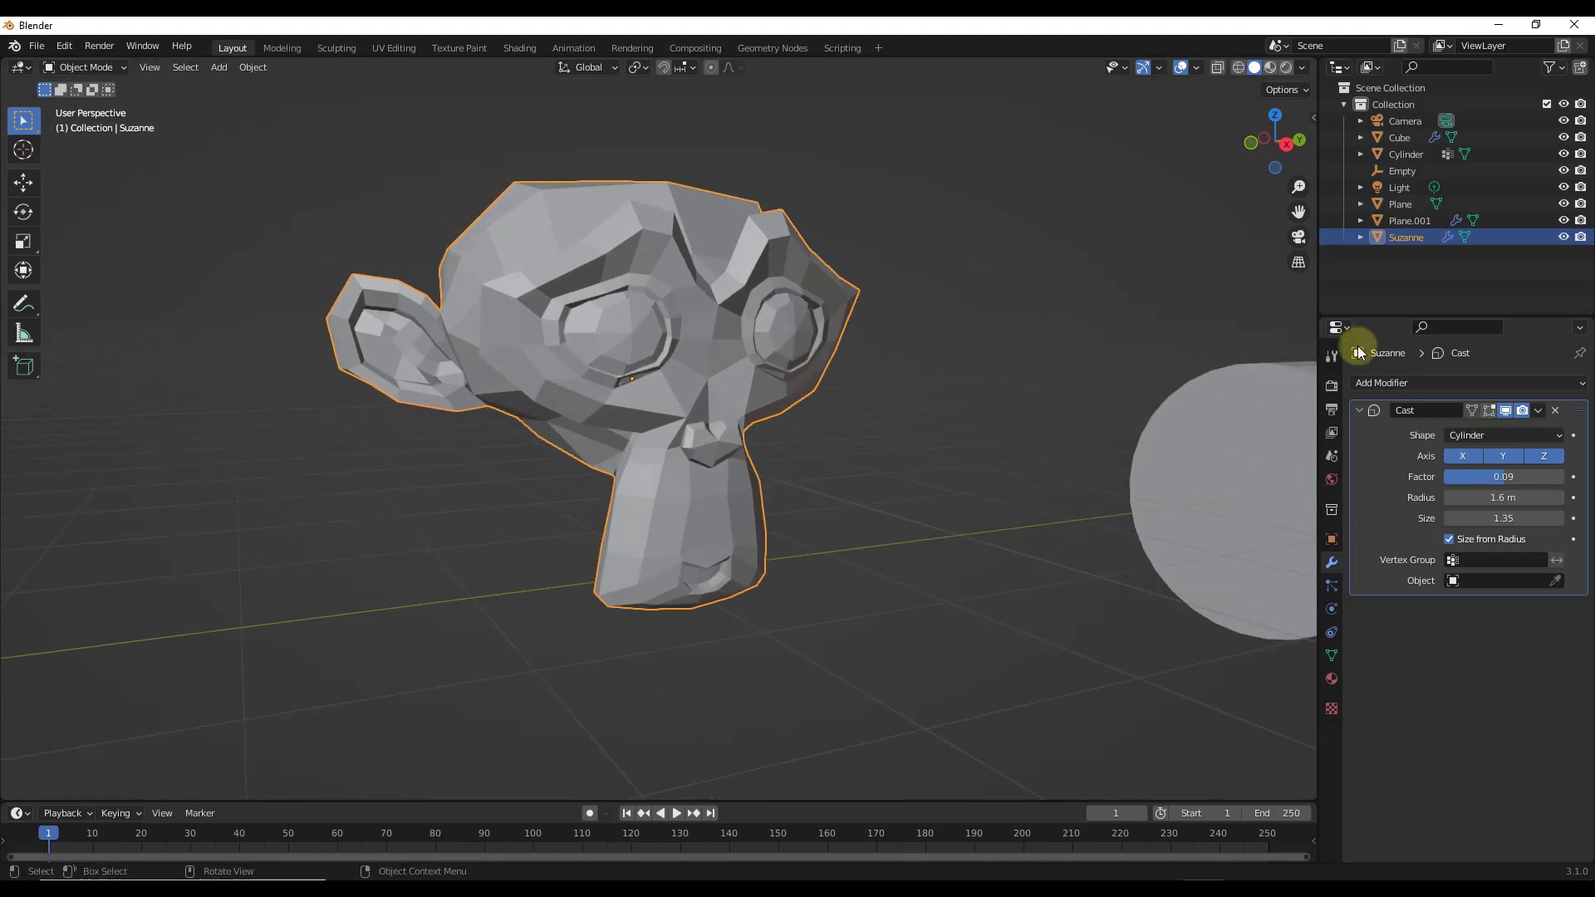
Replace Suzanne's Cast modifier with a new one and set its factor to 0.
{"action": "left_click", "coordinate": [1555, 411]}
{"action": "left_click", "coordinate": [1417, 385]}
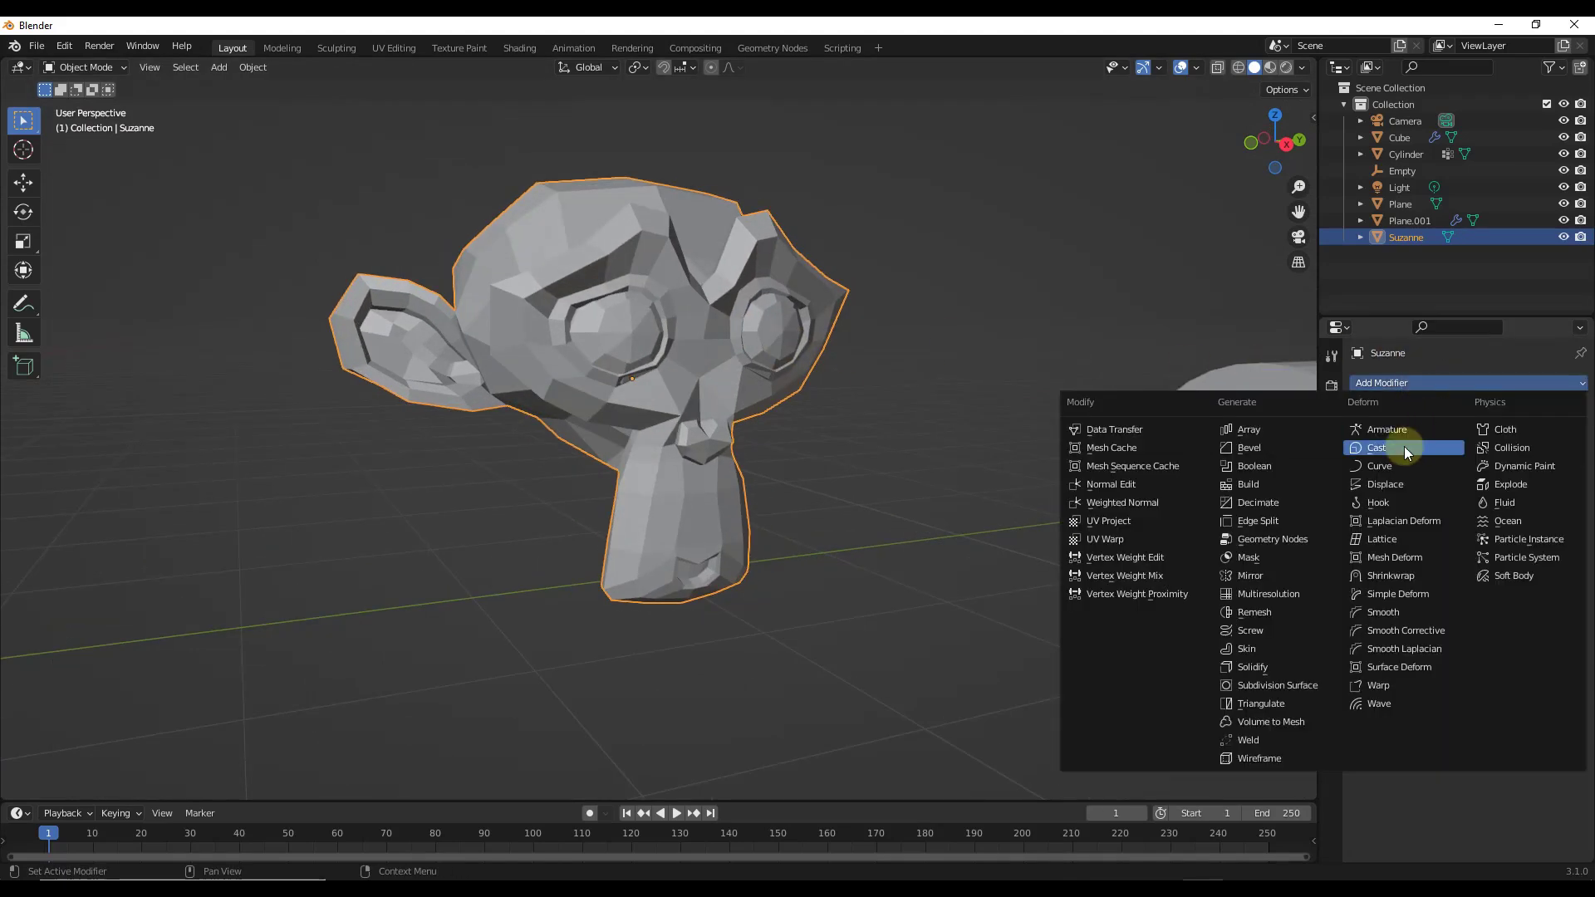
{"action": "left_click", "coordinate": [1402, 447]}
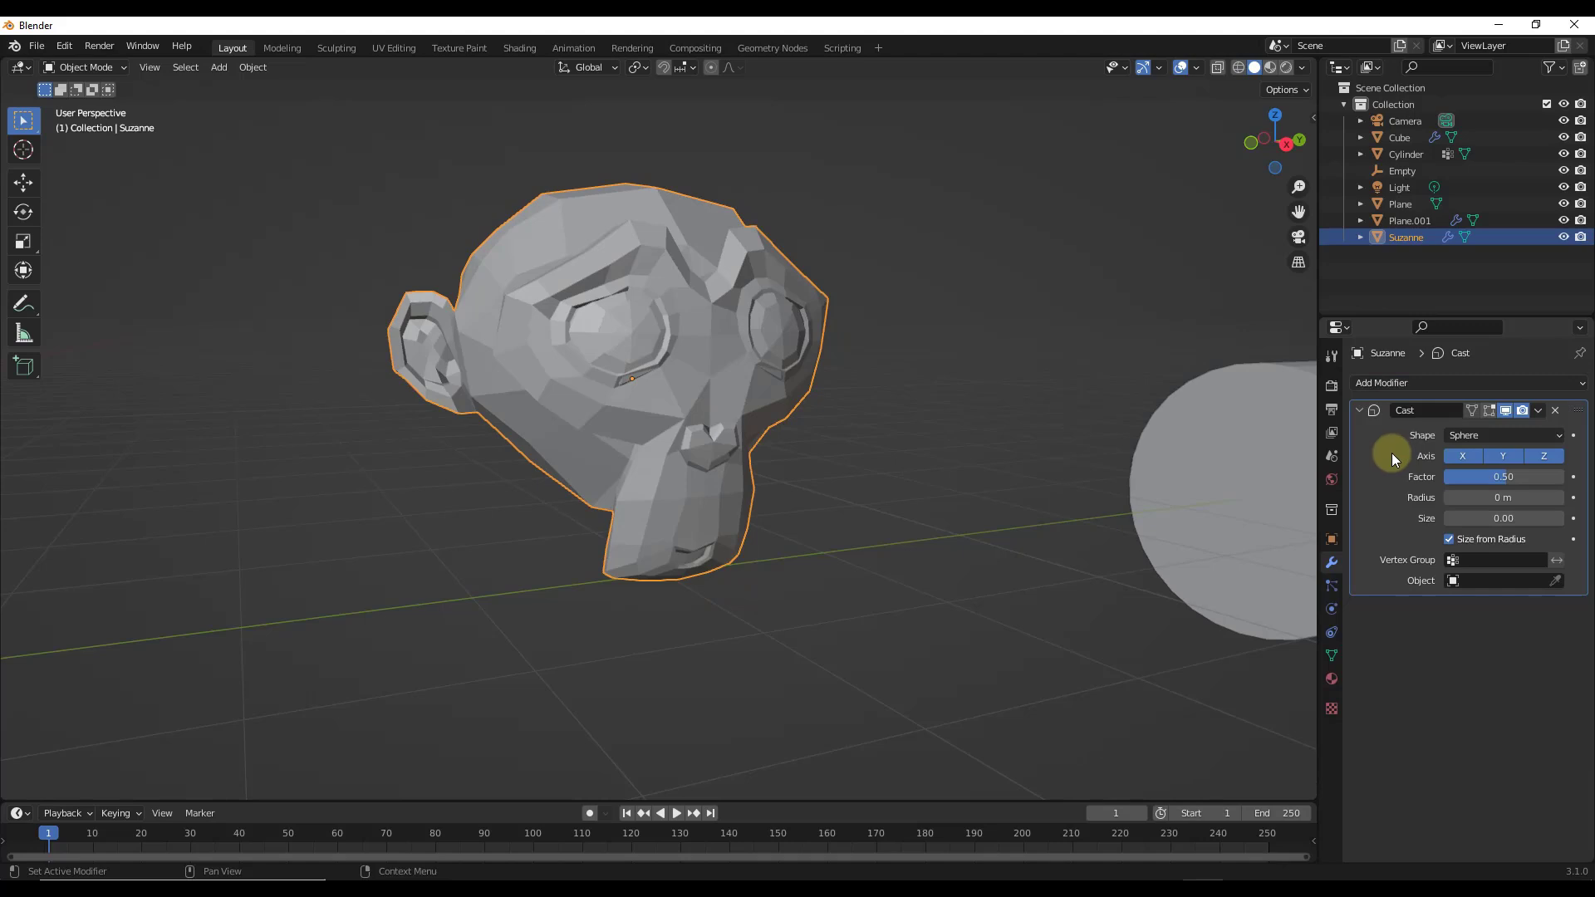
{"action": "left_click", "coordinate": [1509, 476]}
{"action": "type", "text": "0"}
{"action": "key", "text": "Return"}
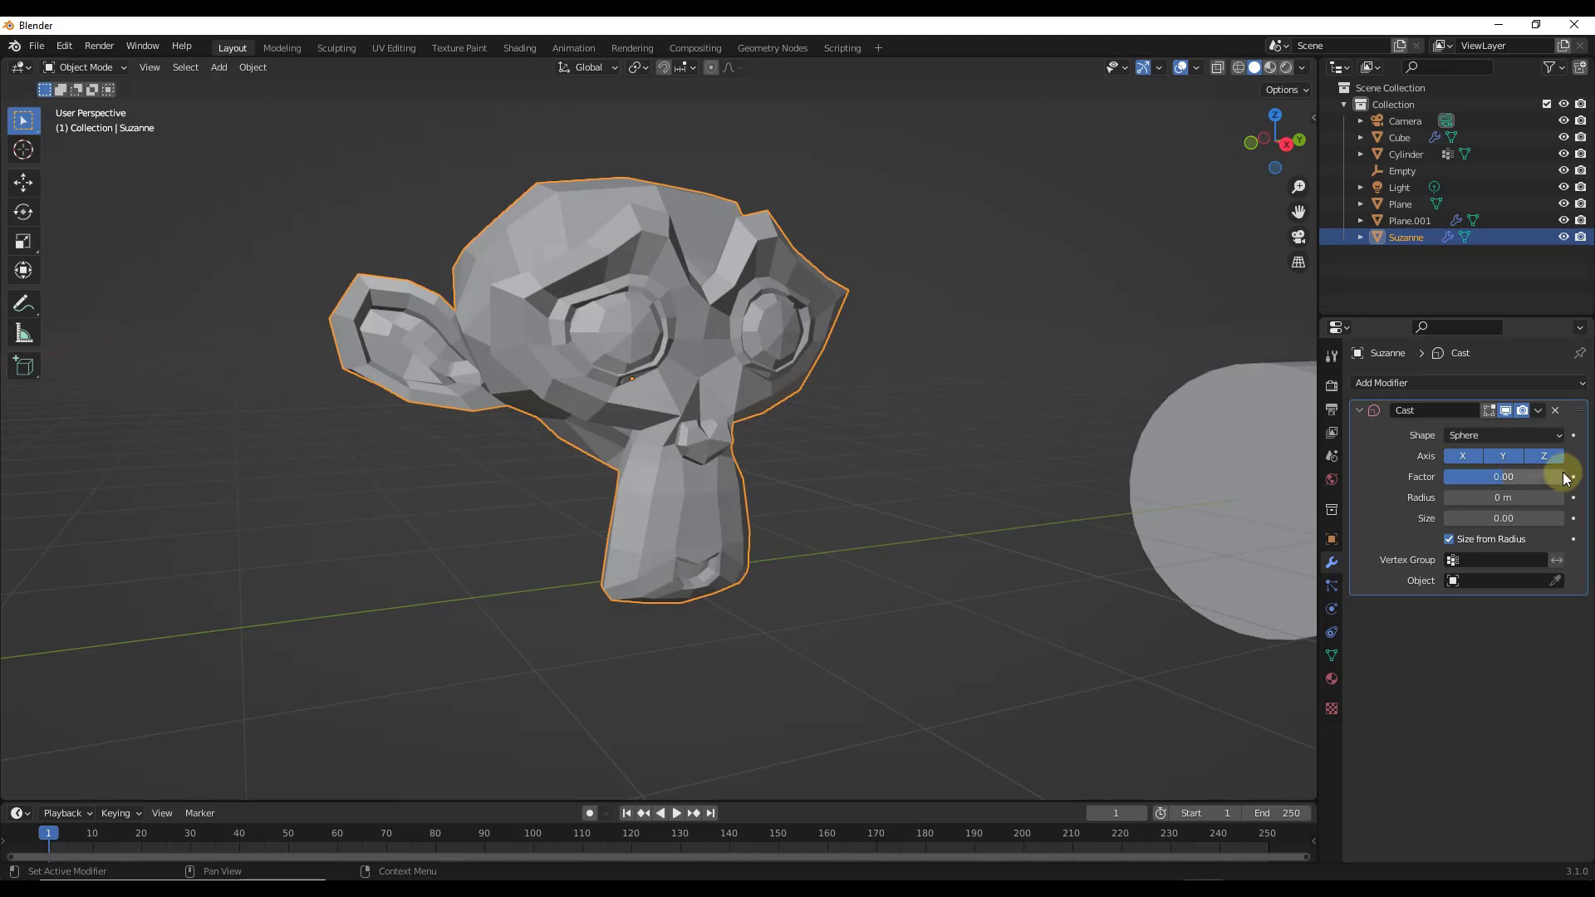
Set the Cast factor to 1, turning Suzanne into a sphere.
{"action": "left_click", "coordinate": [1529, 476]}
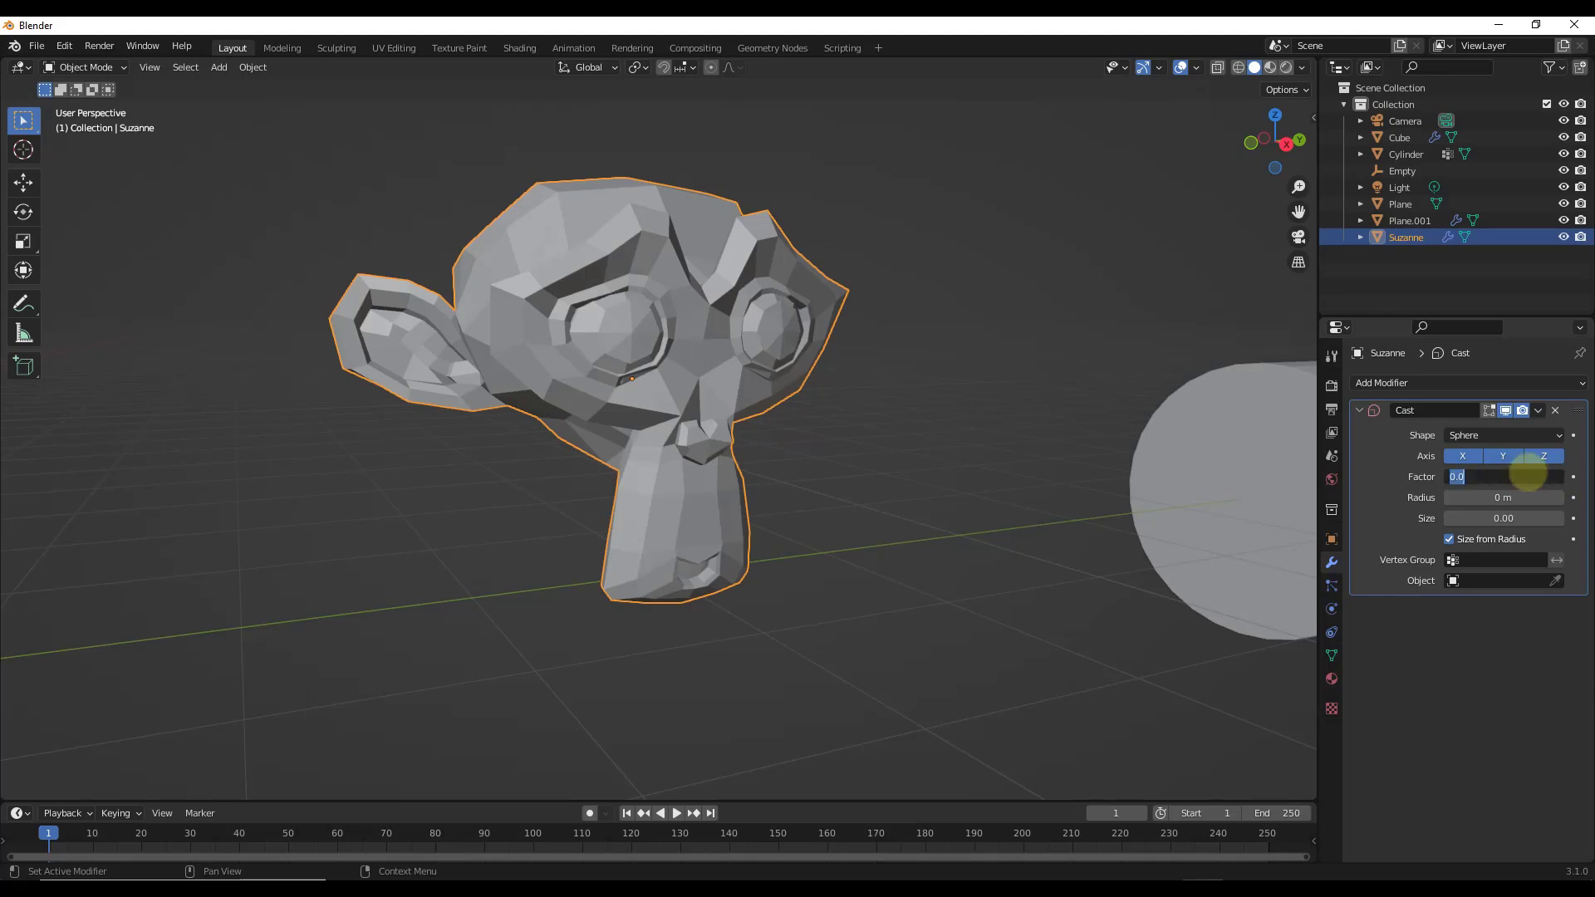
{"action": "type", "text": "1"}
{"action": "key", "text": "Return"}
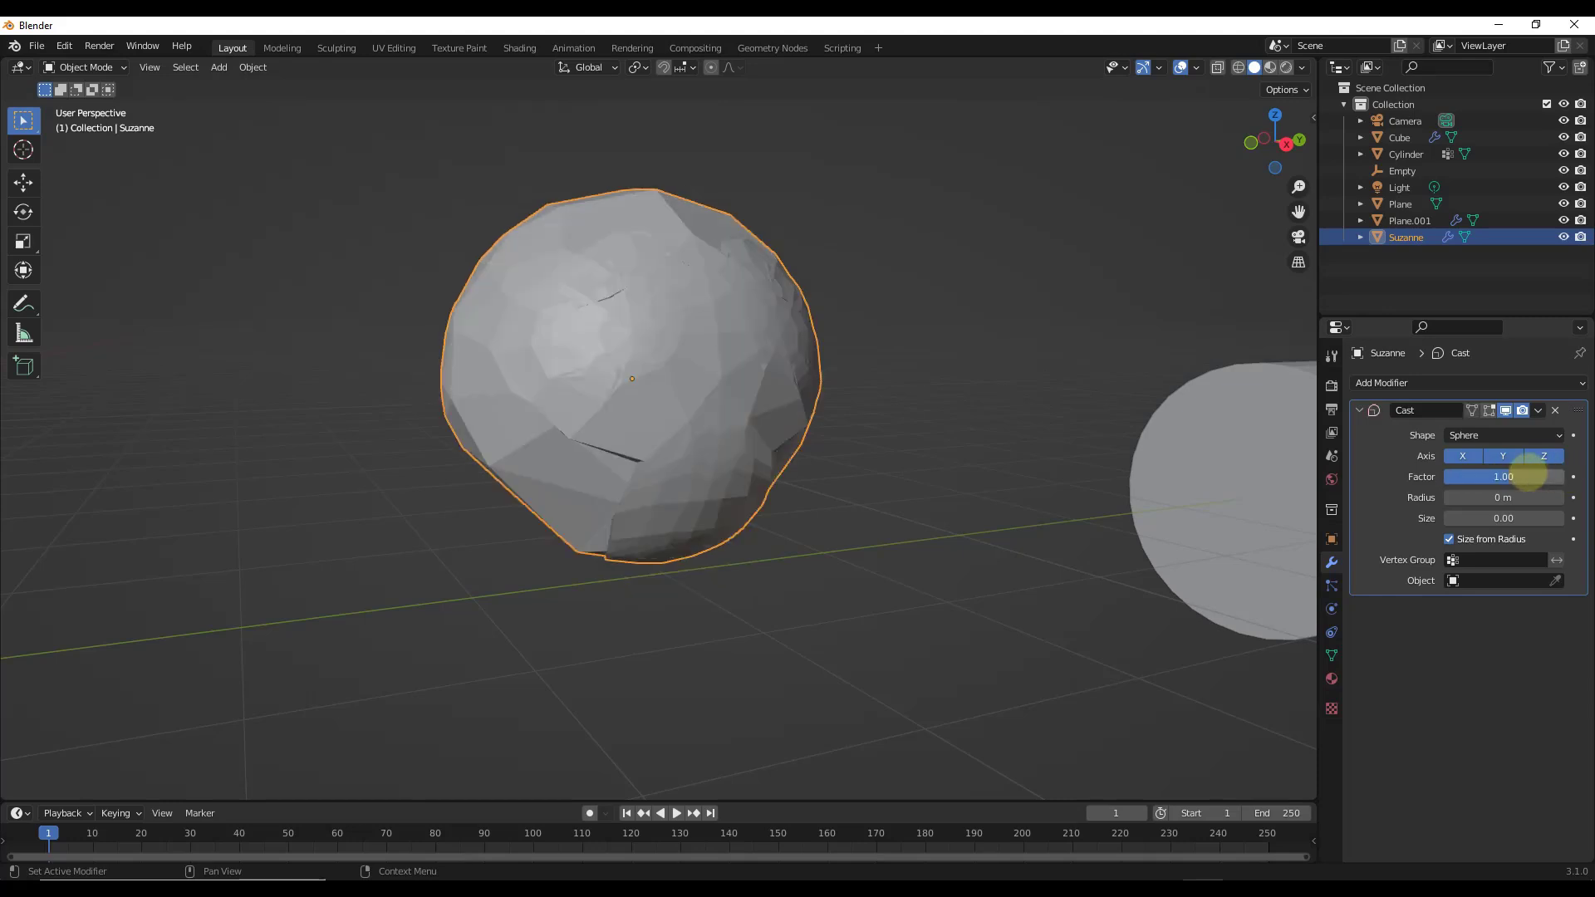
{"action": "mouse_move", "coordinate": [620, 336]}
{"action": "middle_mouse_down"}
{"action": "mouse_move", "coordinate": [626, 361]}
{"action": "mouse_move", "coordinate": [710, 364]}
{"action": "mouse_move", "coordinate": [603, 349]}
{"action": "mouse_move", "coordinate": [645, 322]}
{"action": "mouse_move", "coordinate": [591, 377]}
{"action": "mouse_move", "coordinate": [590, 359]}
{"action": "middle_mouse_up"}
{"action": "scroll", "coordinate": [701, 361], "scroll_direction": "up", "scroll_amount": 2}
{"action": "middle_click_drag", "start_coordinate": [702, 360], "coordinate": [631, 416]}
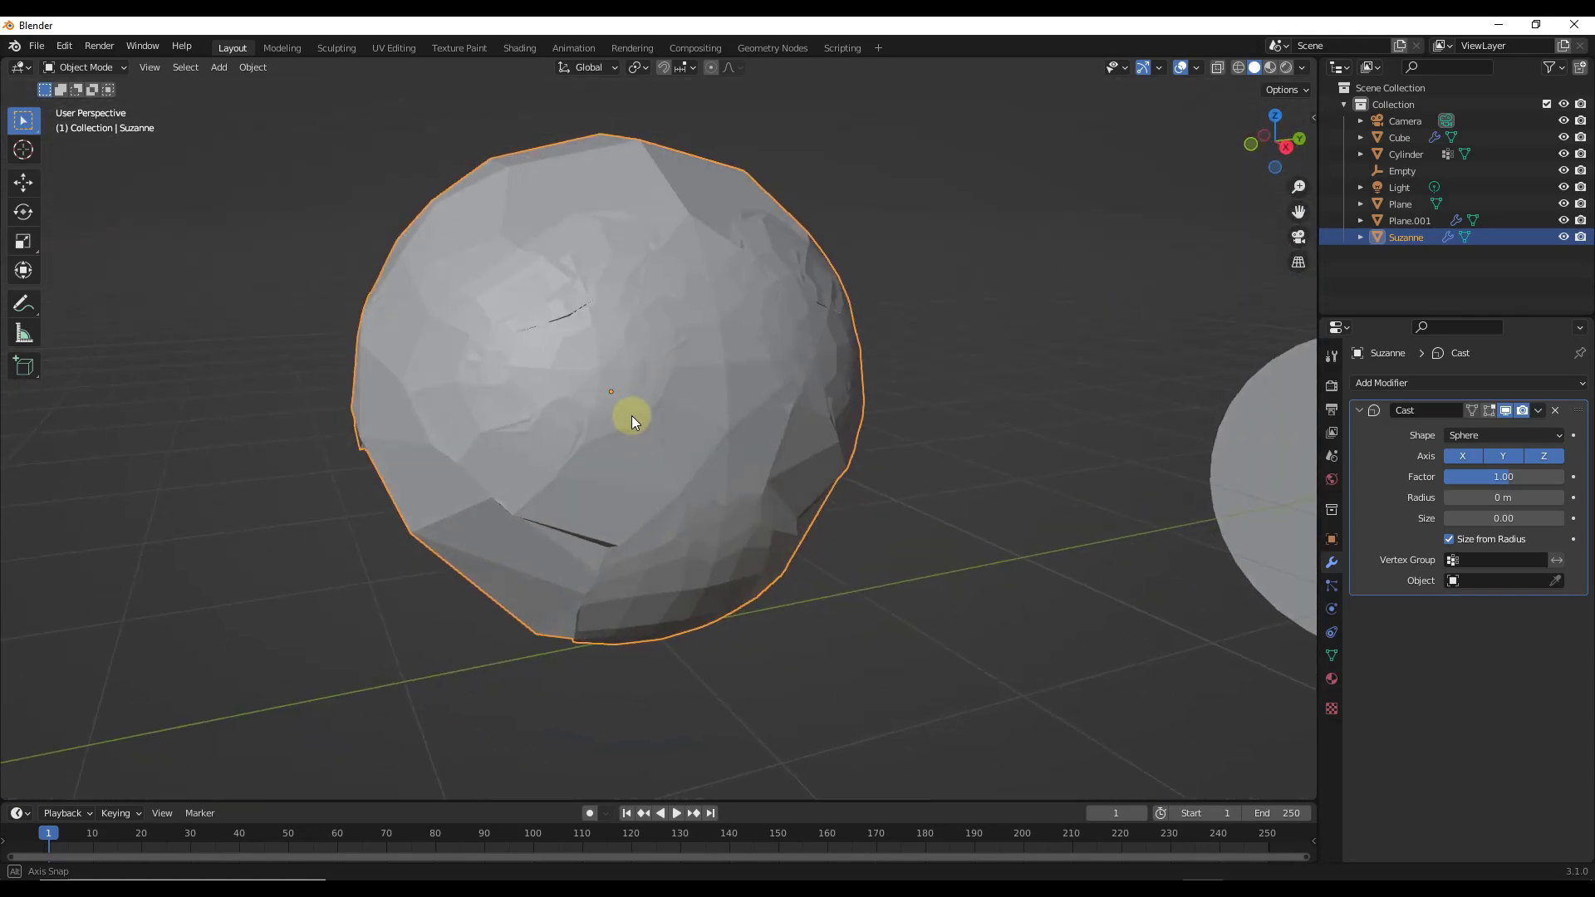
Add a Subdivision Surface modifier above Cast on Suzanne with viewport level 2.
{"action": "left_click", "coordinate": [1402, 381]}
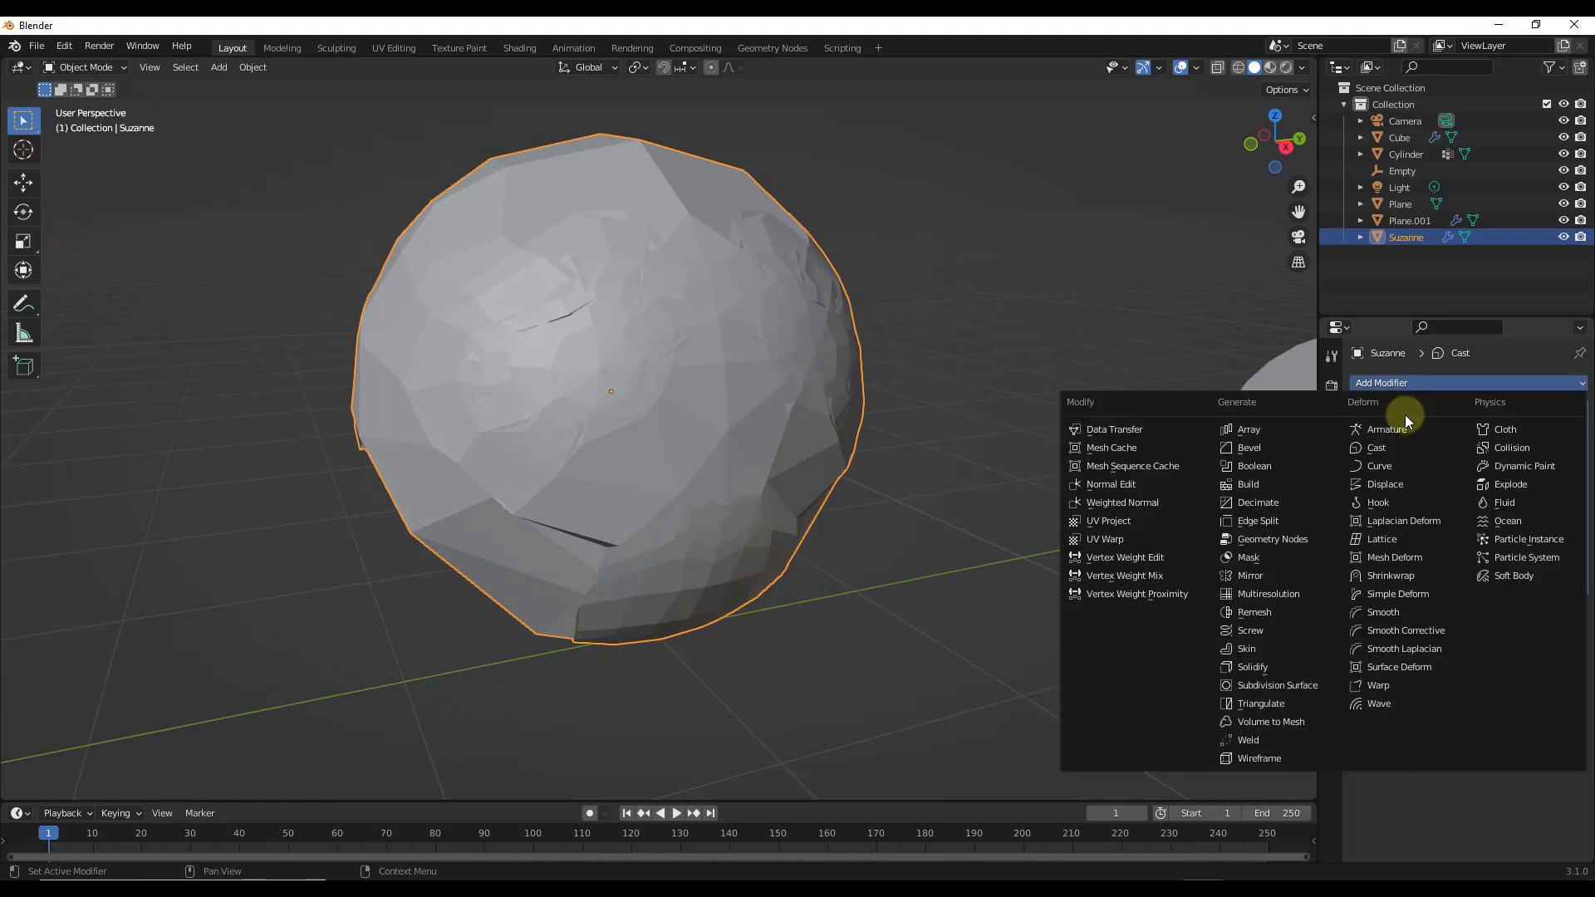
{"action": "left_click", "coordinate": [1284, 686]}
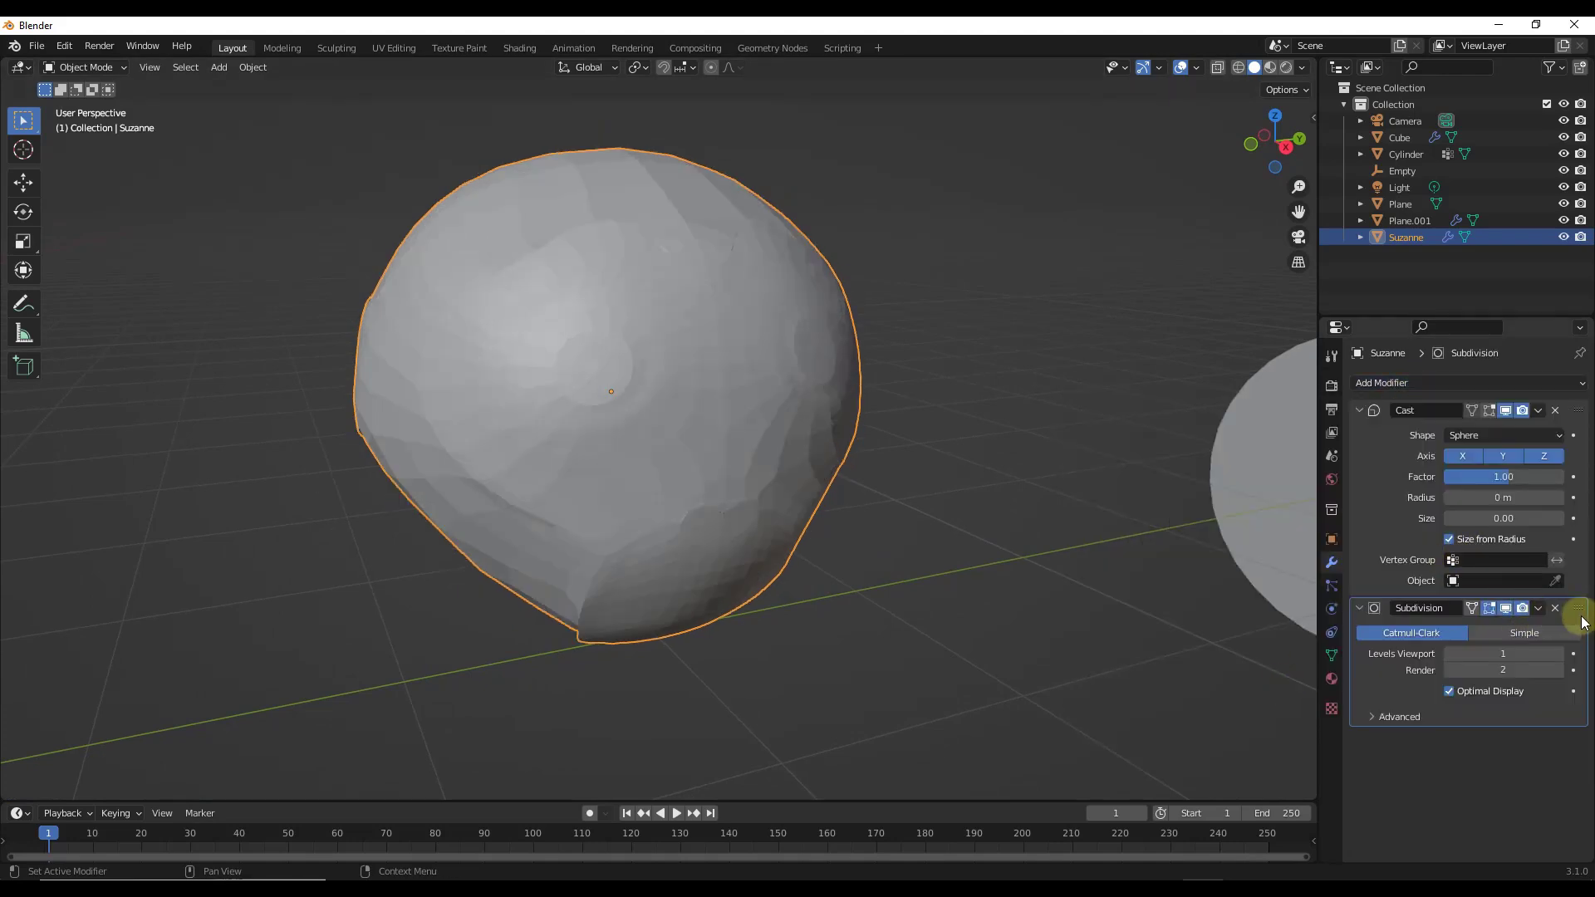
{"action": "left_click_drag", "start_coordinate": [1578, 612], "coordinate": [1579, 412]}
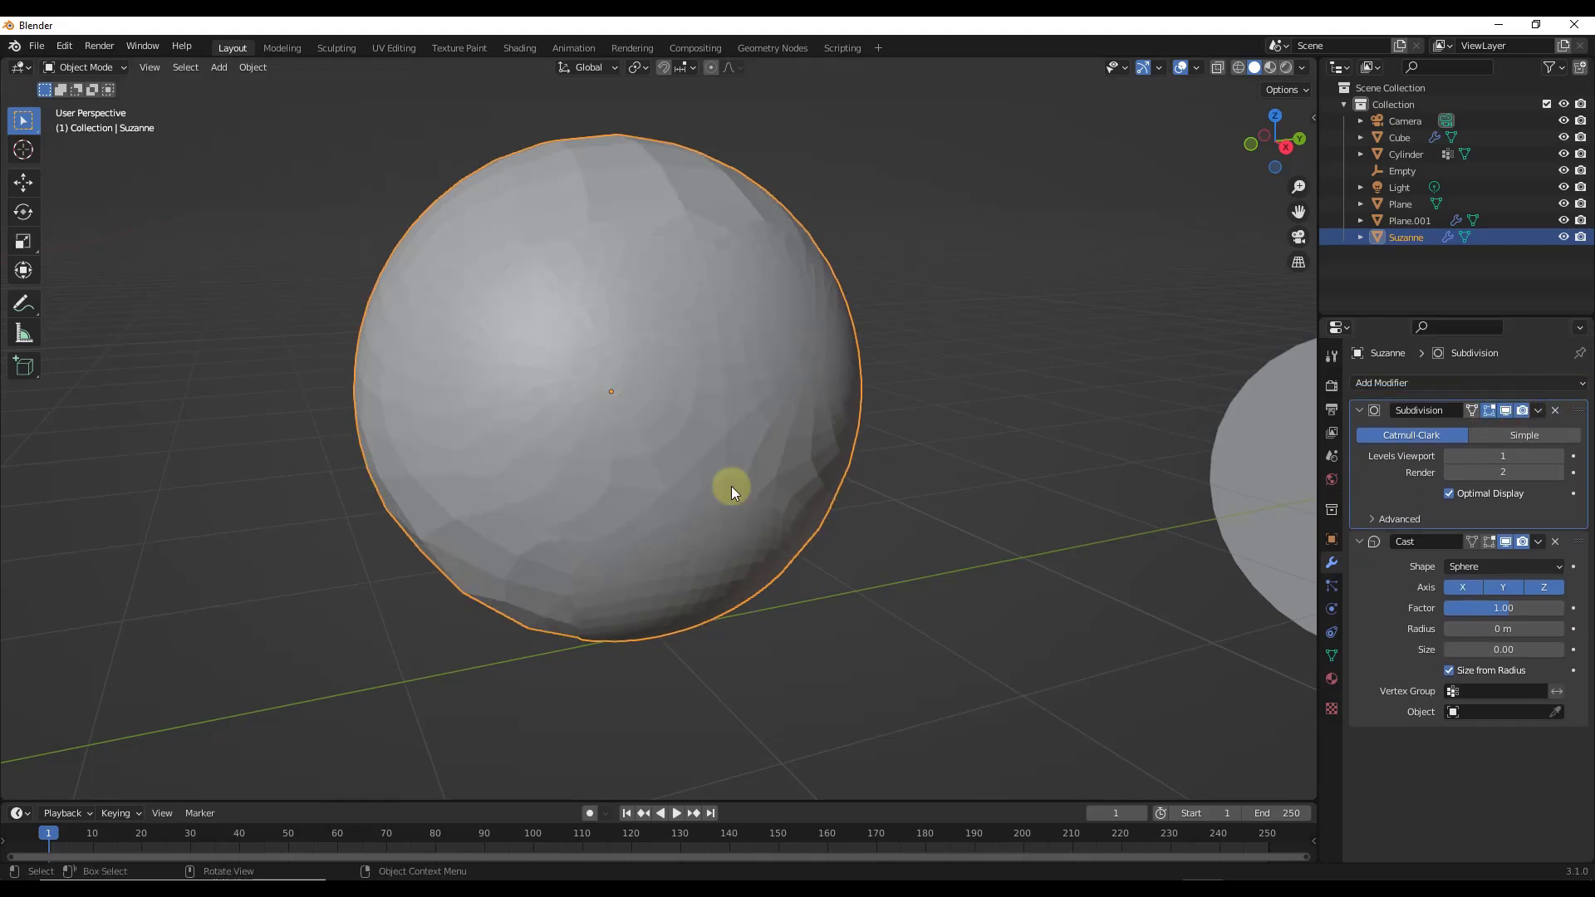
{"action": "middle_click_drag", "start_coordinate": [732, 487], "coordinate": [816, 480]}
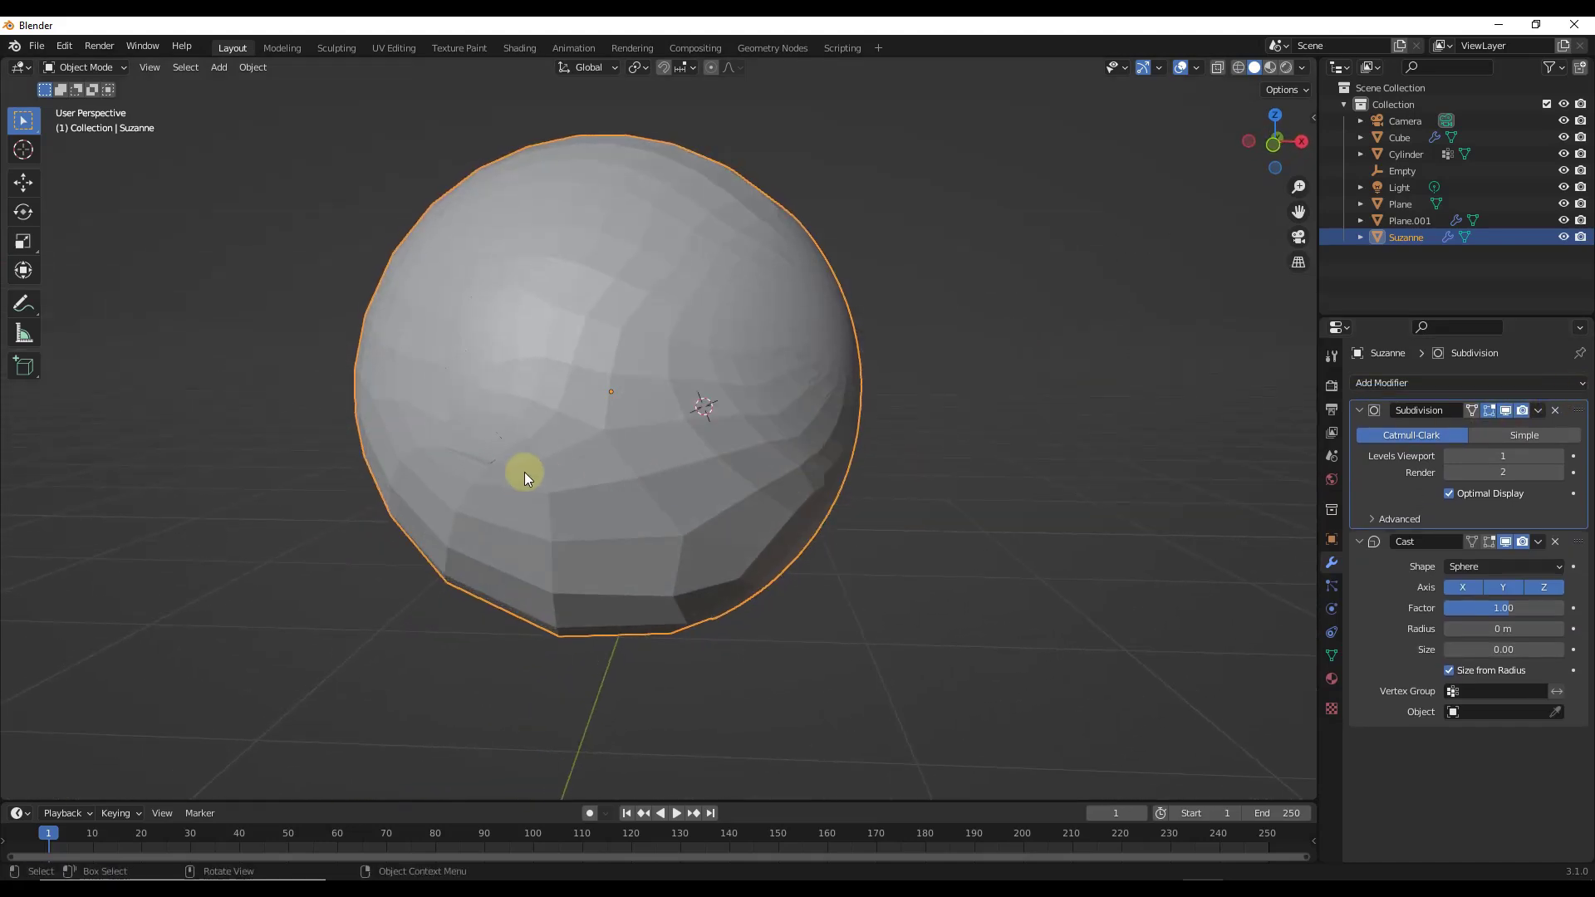
{"action": "left_click", "coordinate": [1561, 457]}
{"action": "middle_click_drag", "start_coordinate": [900, 452], "coordinate": [701, 335]}
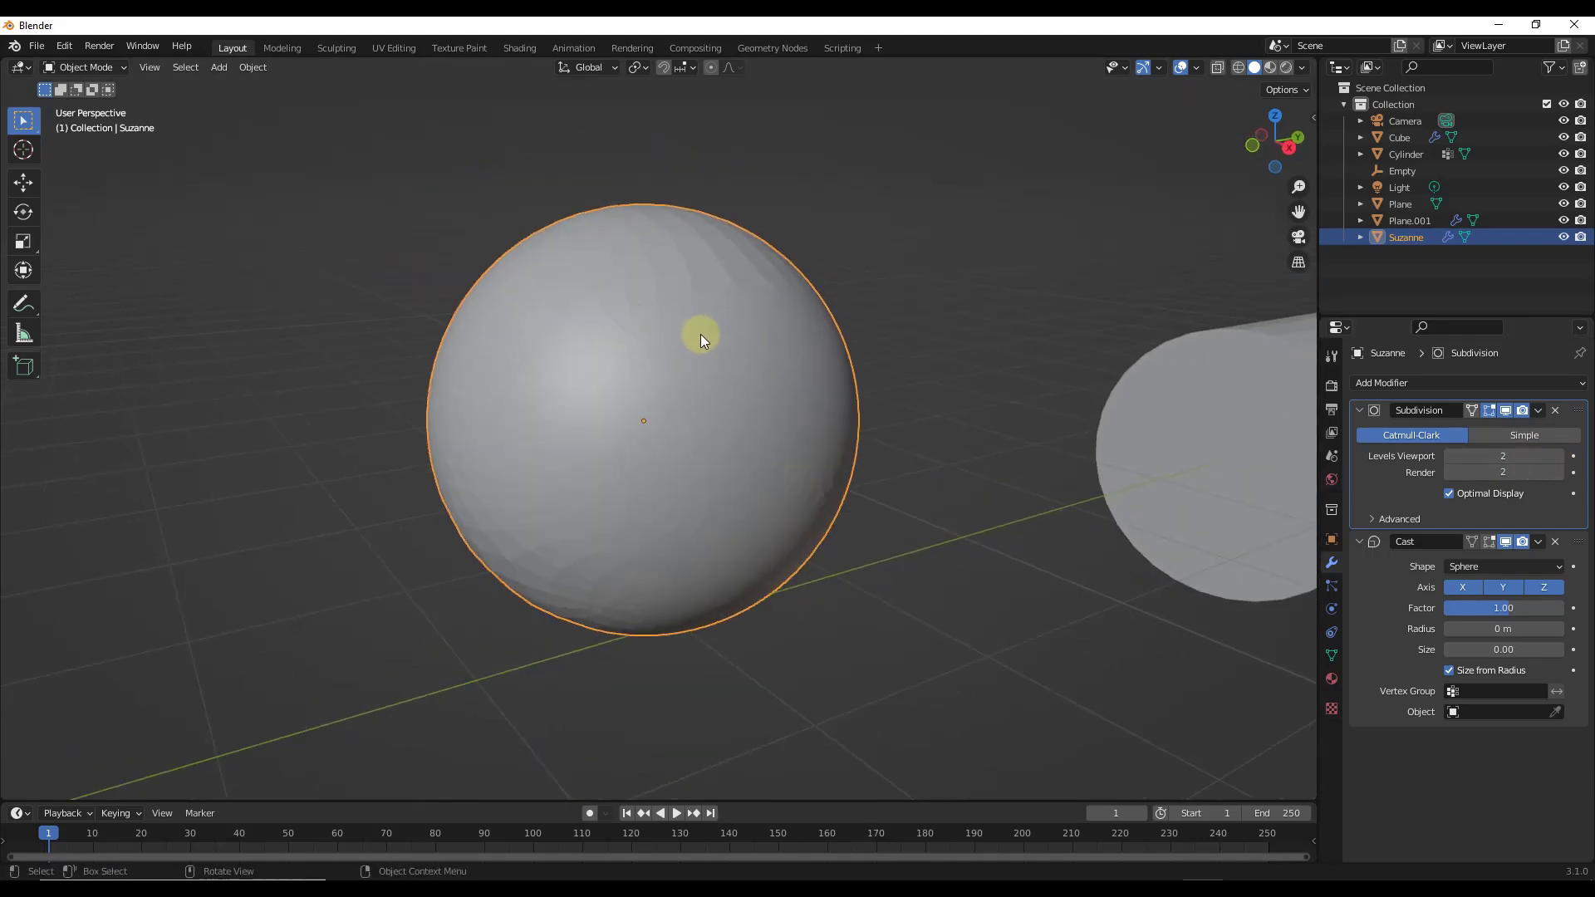
{"action": "middle_click_drag", "start_coordinate": [839, 431], "coordinate": [916, 434]}
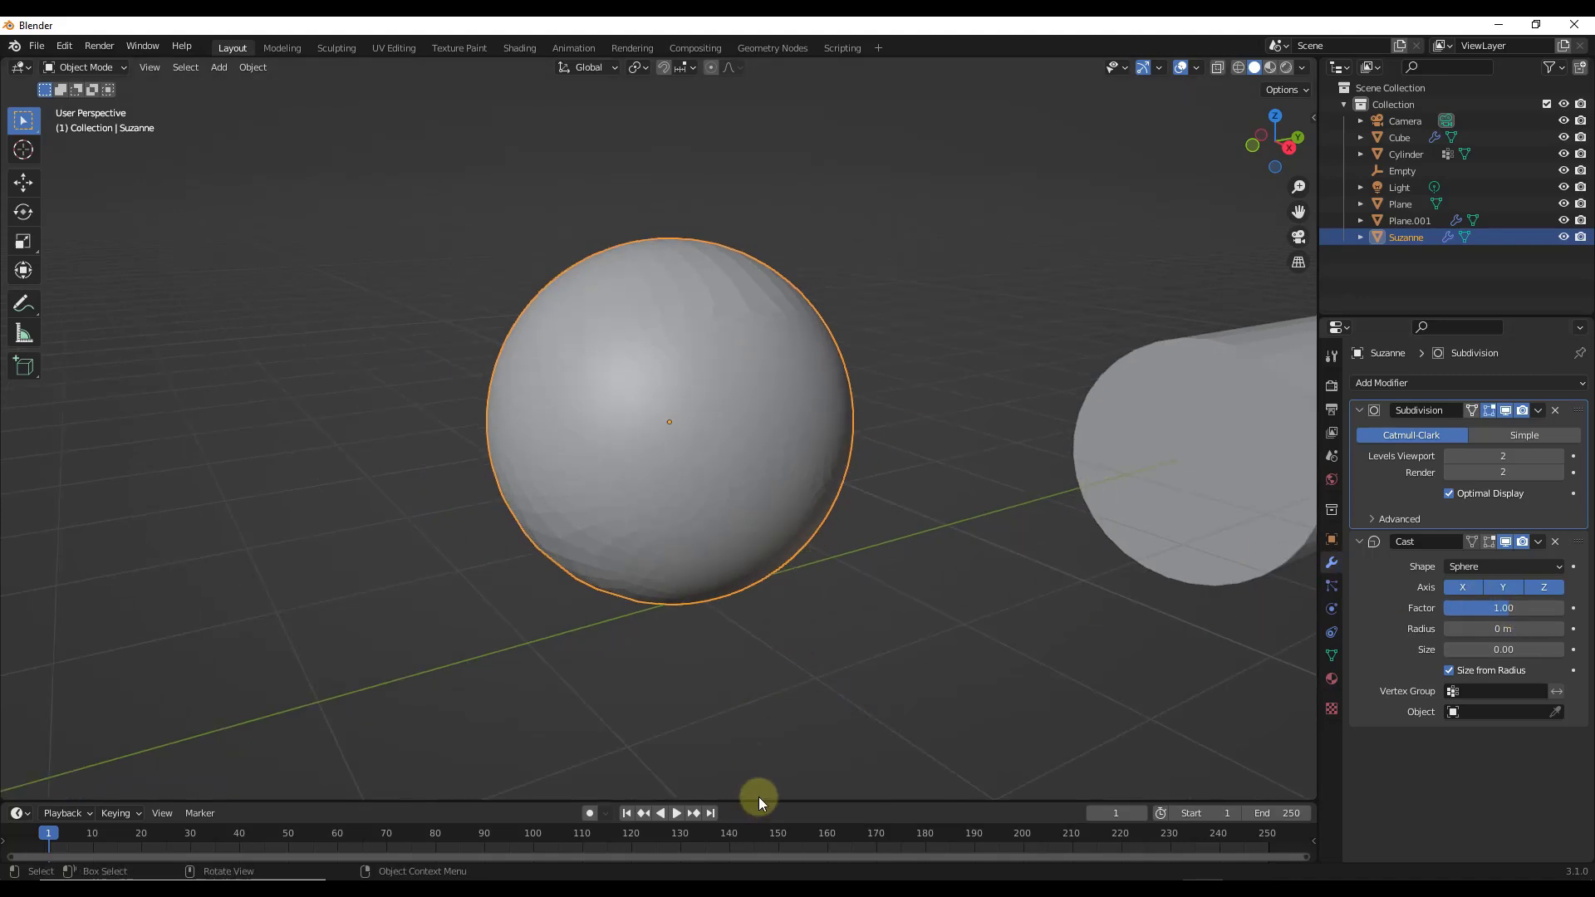
Enlarge the timeline and keyframe the Cast factor at 0 on frame 1.
{"action": "left_click_drag", "start_coordinate": [757, 803], "coordinate": [769, 685]}
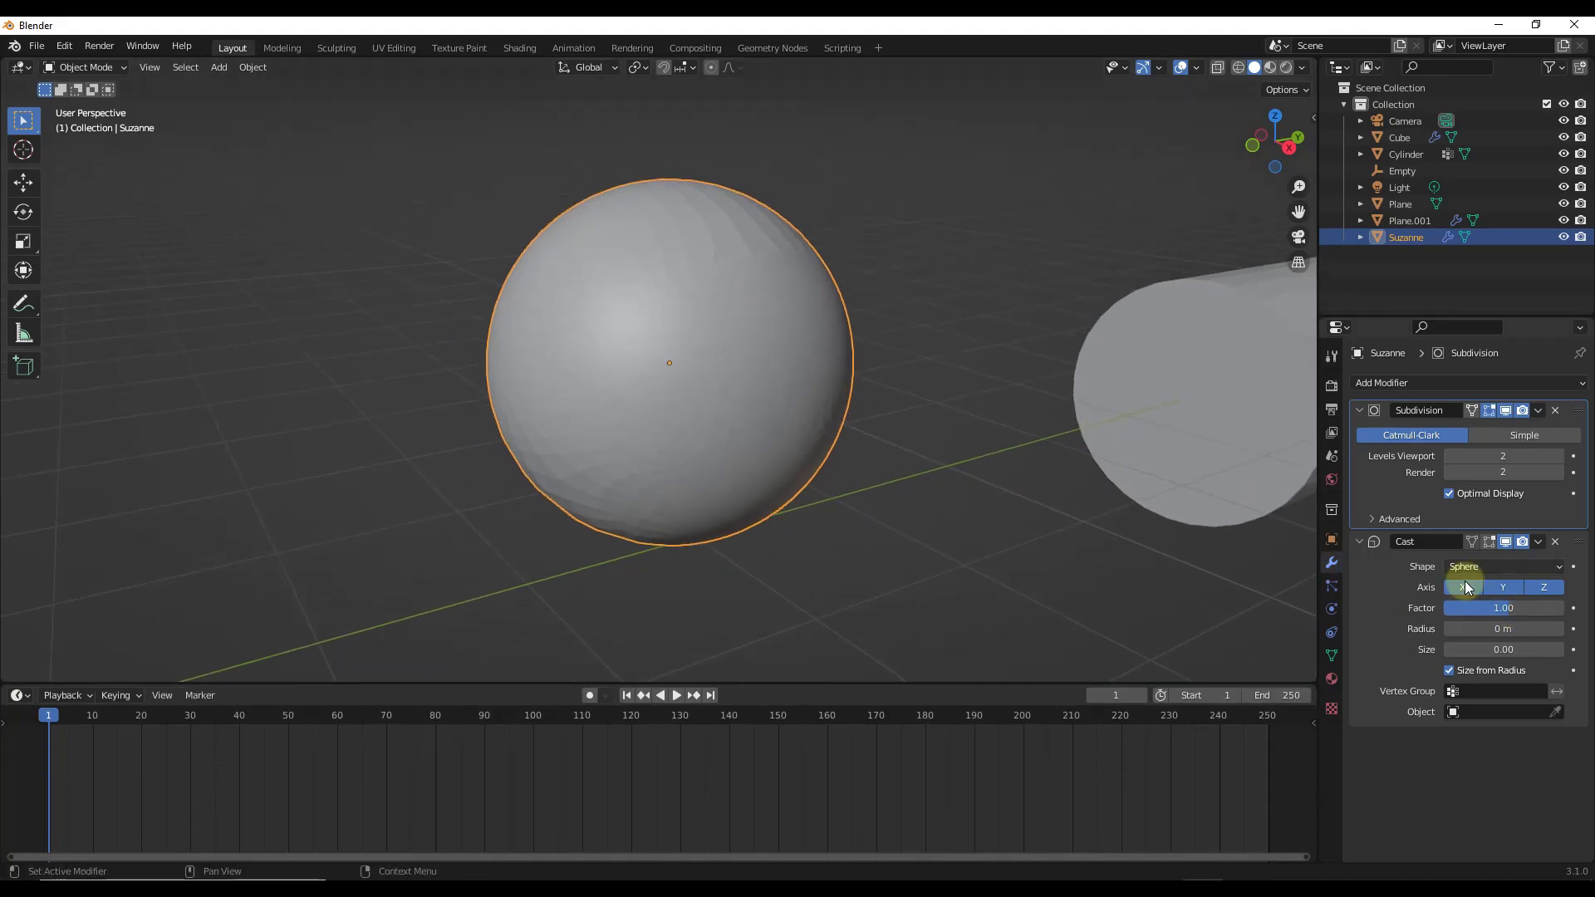
{"action": "left_click", "coordinate": [1511, 611]}
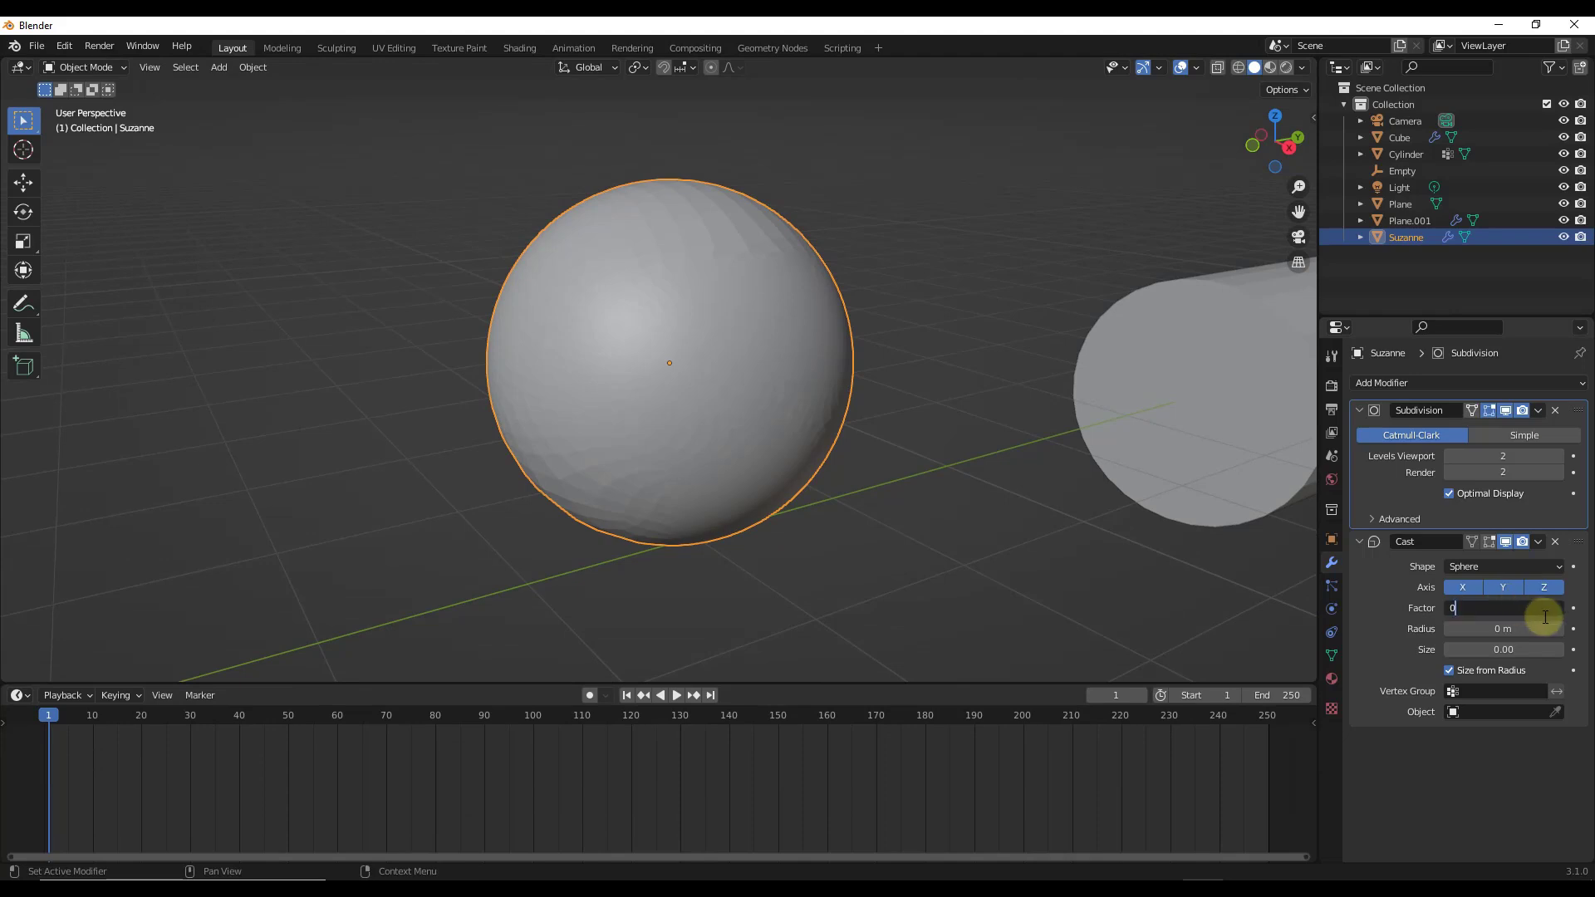
{"action": "type", "text": "0"}
{"action": "key", "text": "Return"}
{"action": "middle_click_drag", "start_coordinate": [742, 391], "coordinate": [591, 497]}
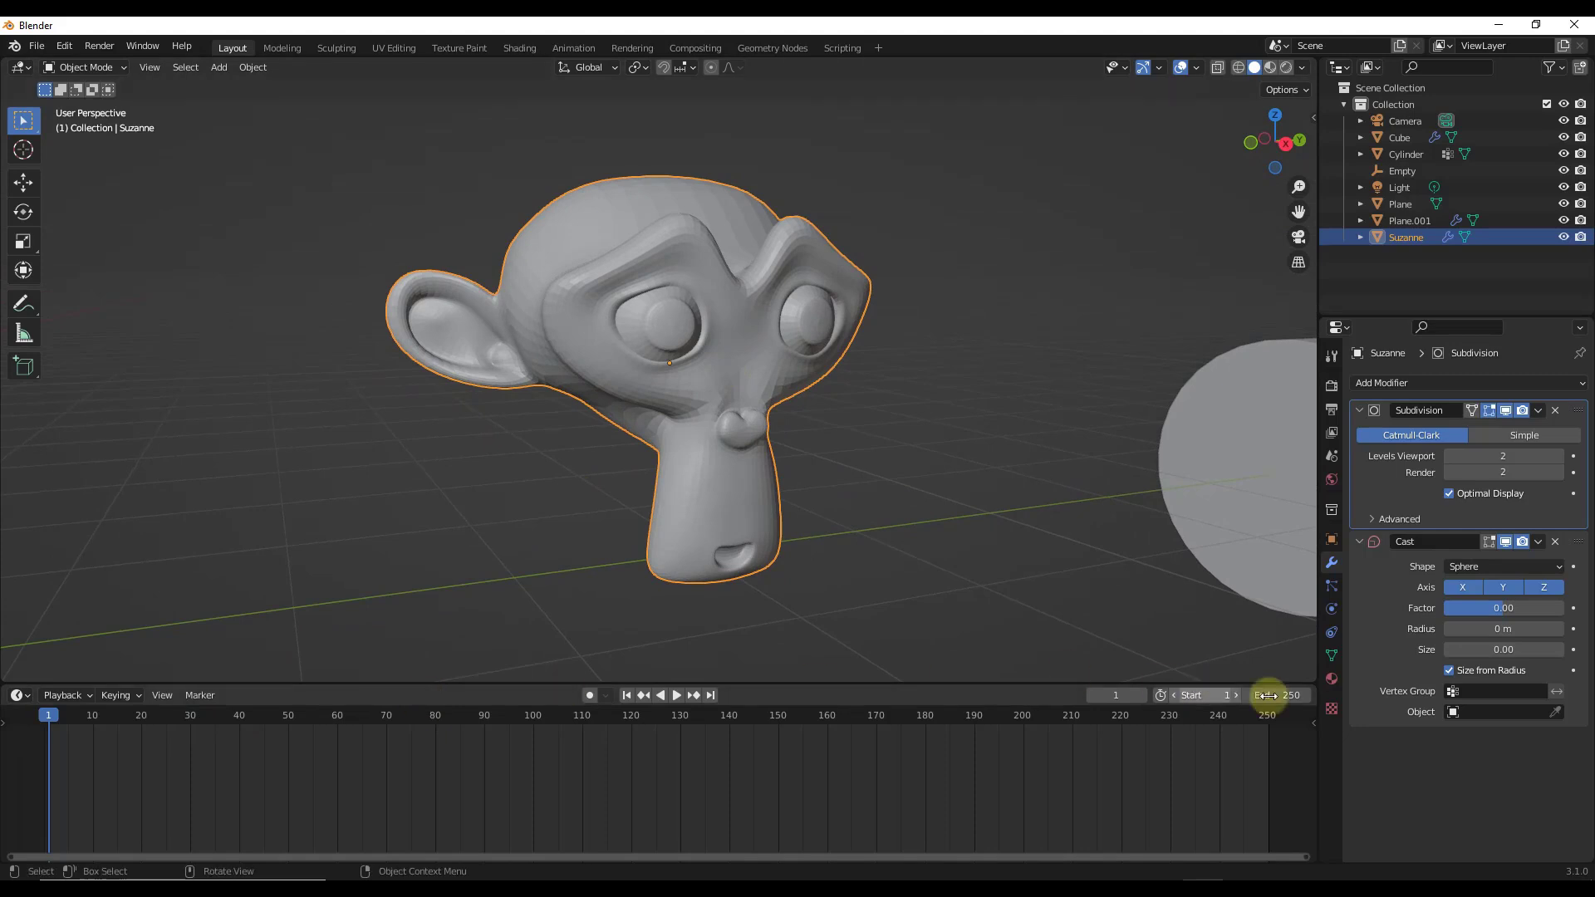
{"action": "key", "text": "i"}
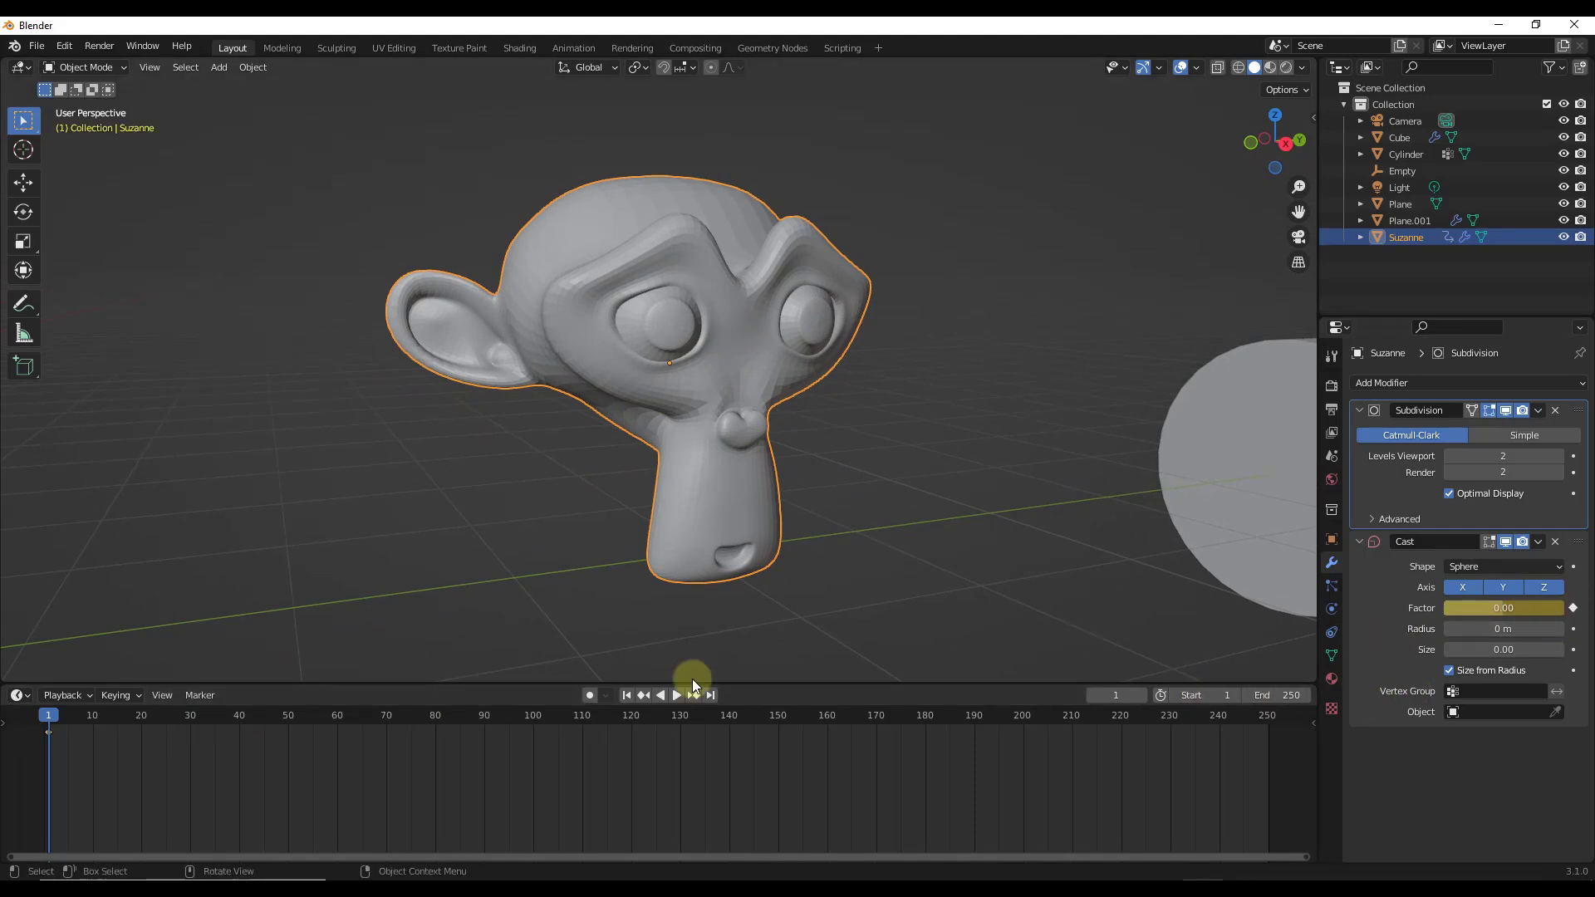
Advance playback to frame 30 and set the Cast factor to 1.
{"action": "left_click", "coordinate": [677, 695]}
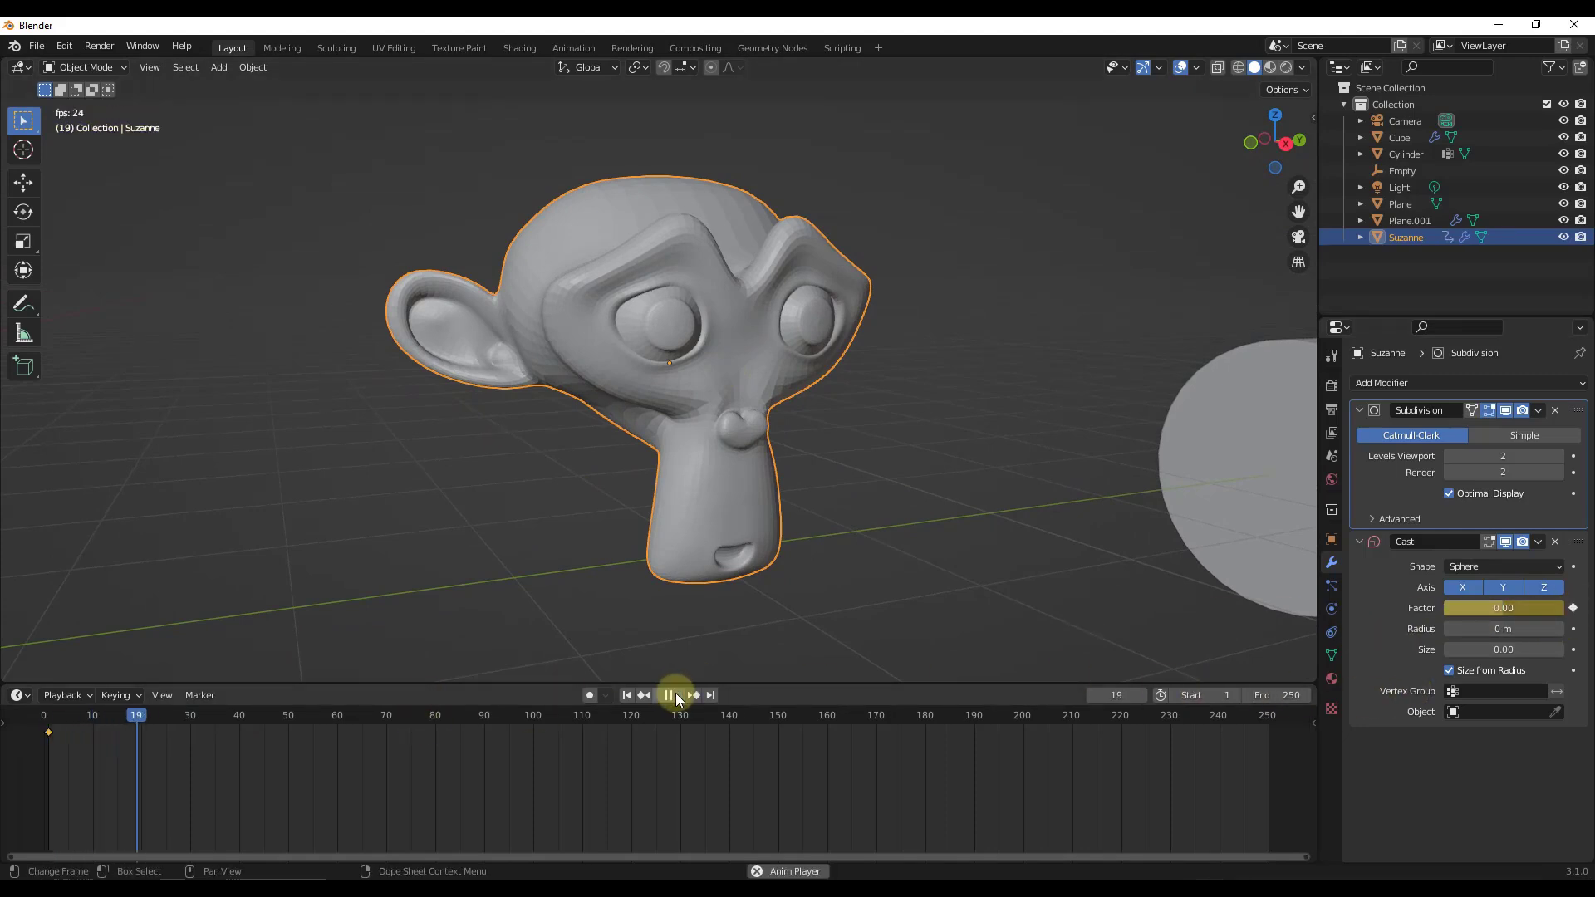
{"action": "left_click", "coordinate": [677, 695]}
{"action": "left_click", "coordinate": [1499, 603]}
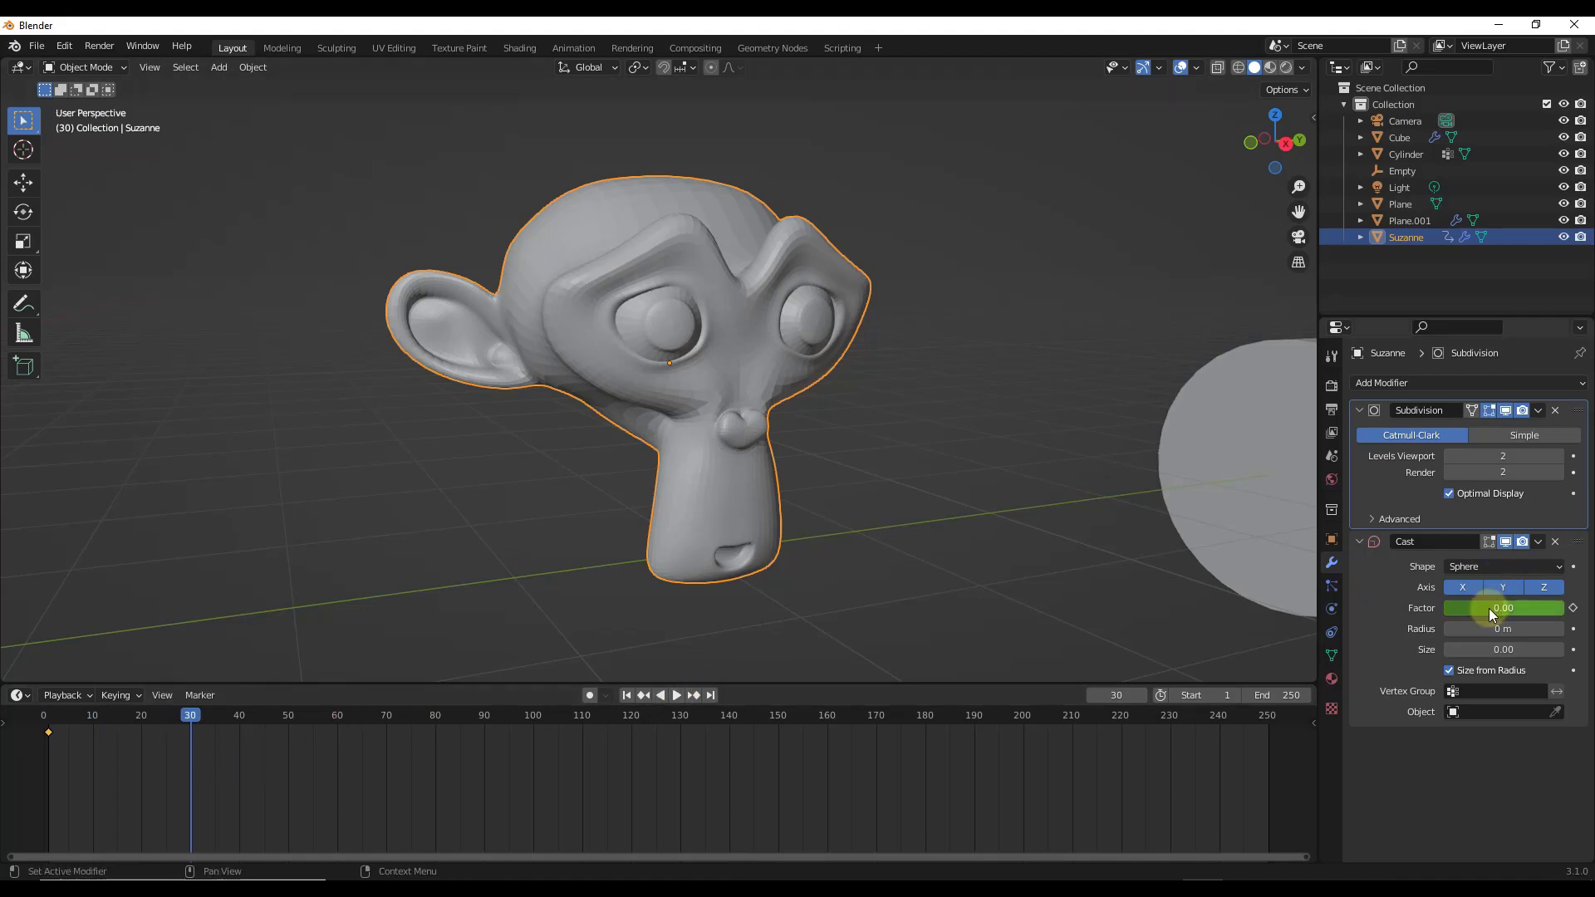
{"action": "type", "text": "1"}
{"action": "key", "text": "Return"}
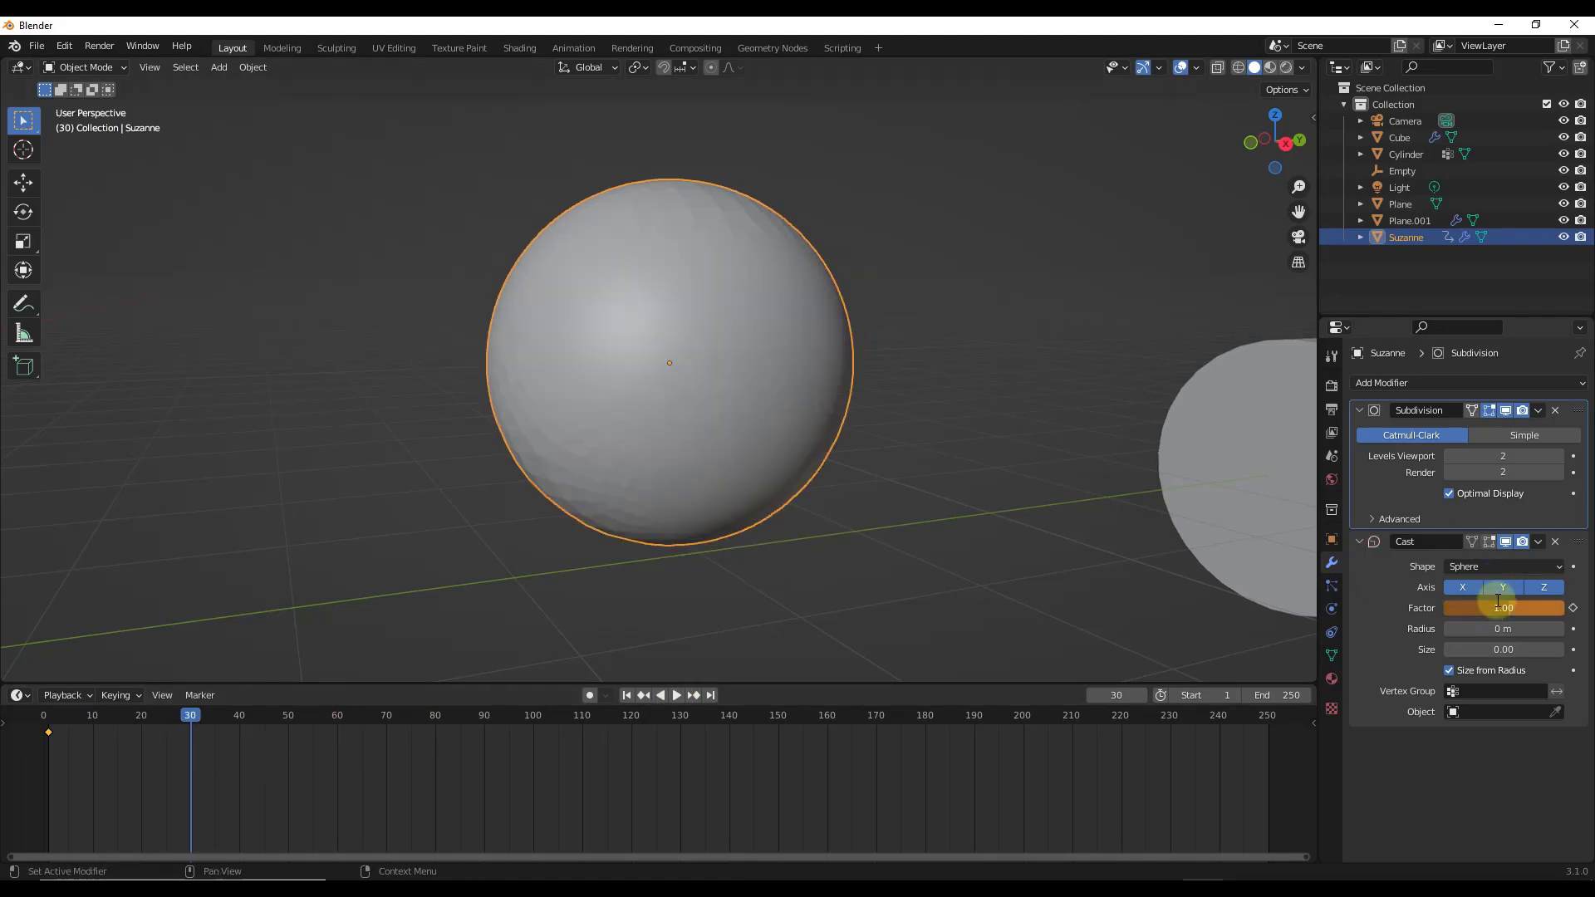
Keyframe the Cast factor at frame 30 and play the animation from the start.
{"action": "left_click", "coordinate": [1573, 608]}
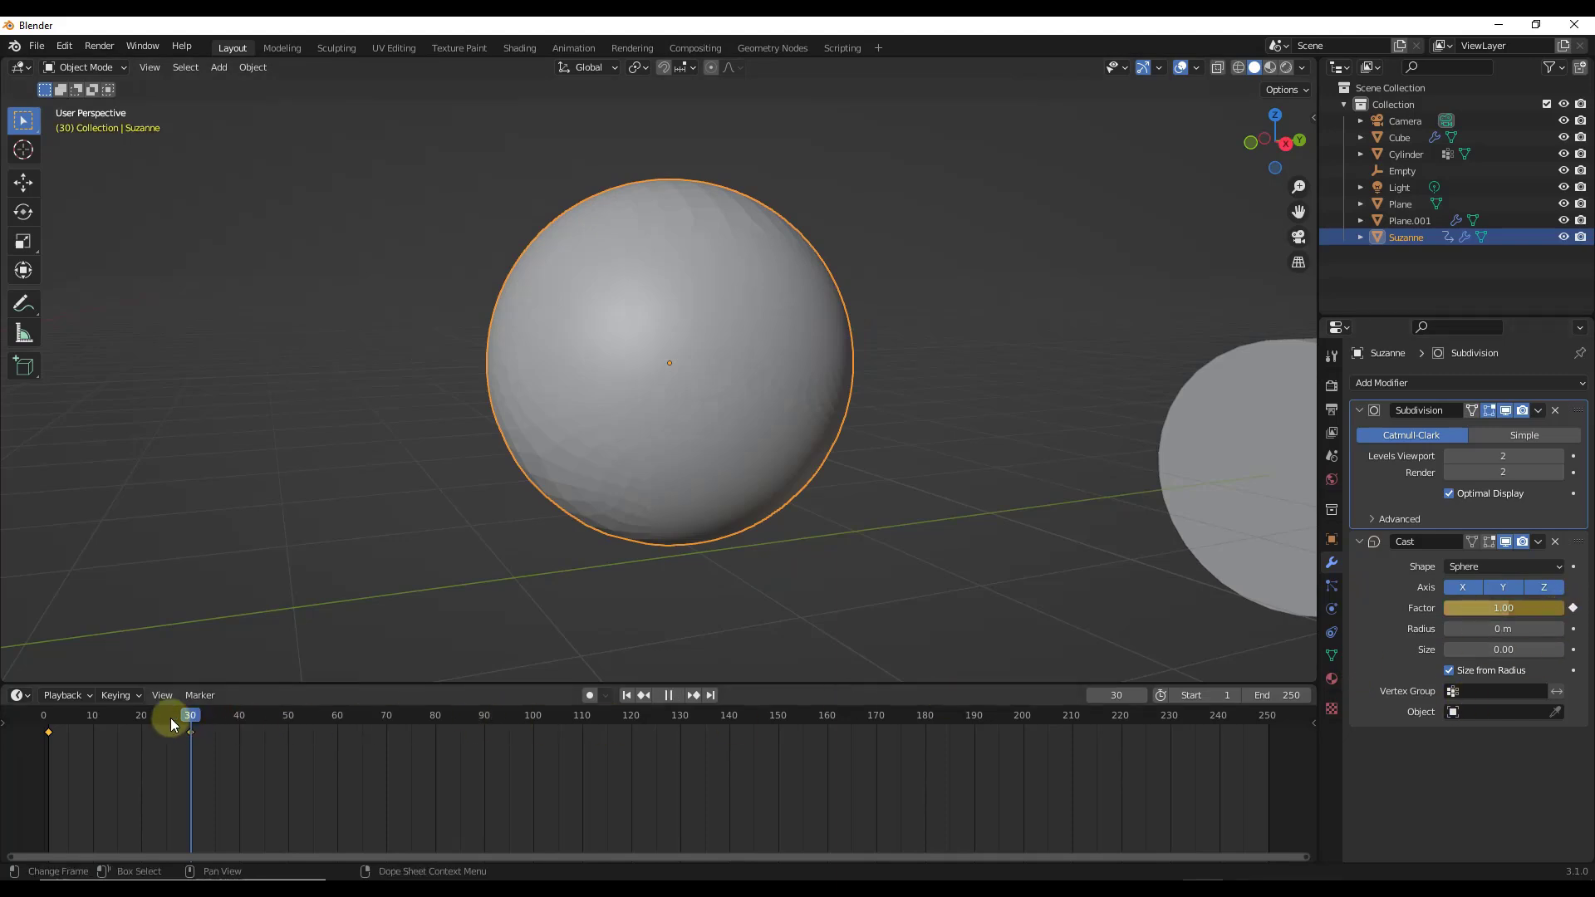
{"action": "left_click_drag", "start_coordinate": [171, 719], "coordinate": [44, 723]}
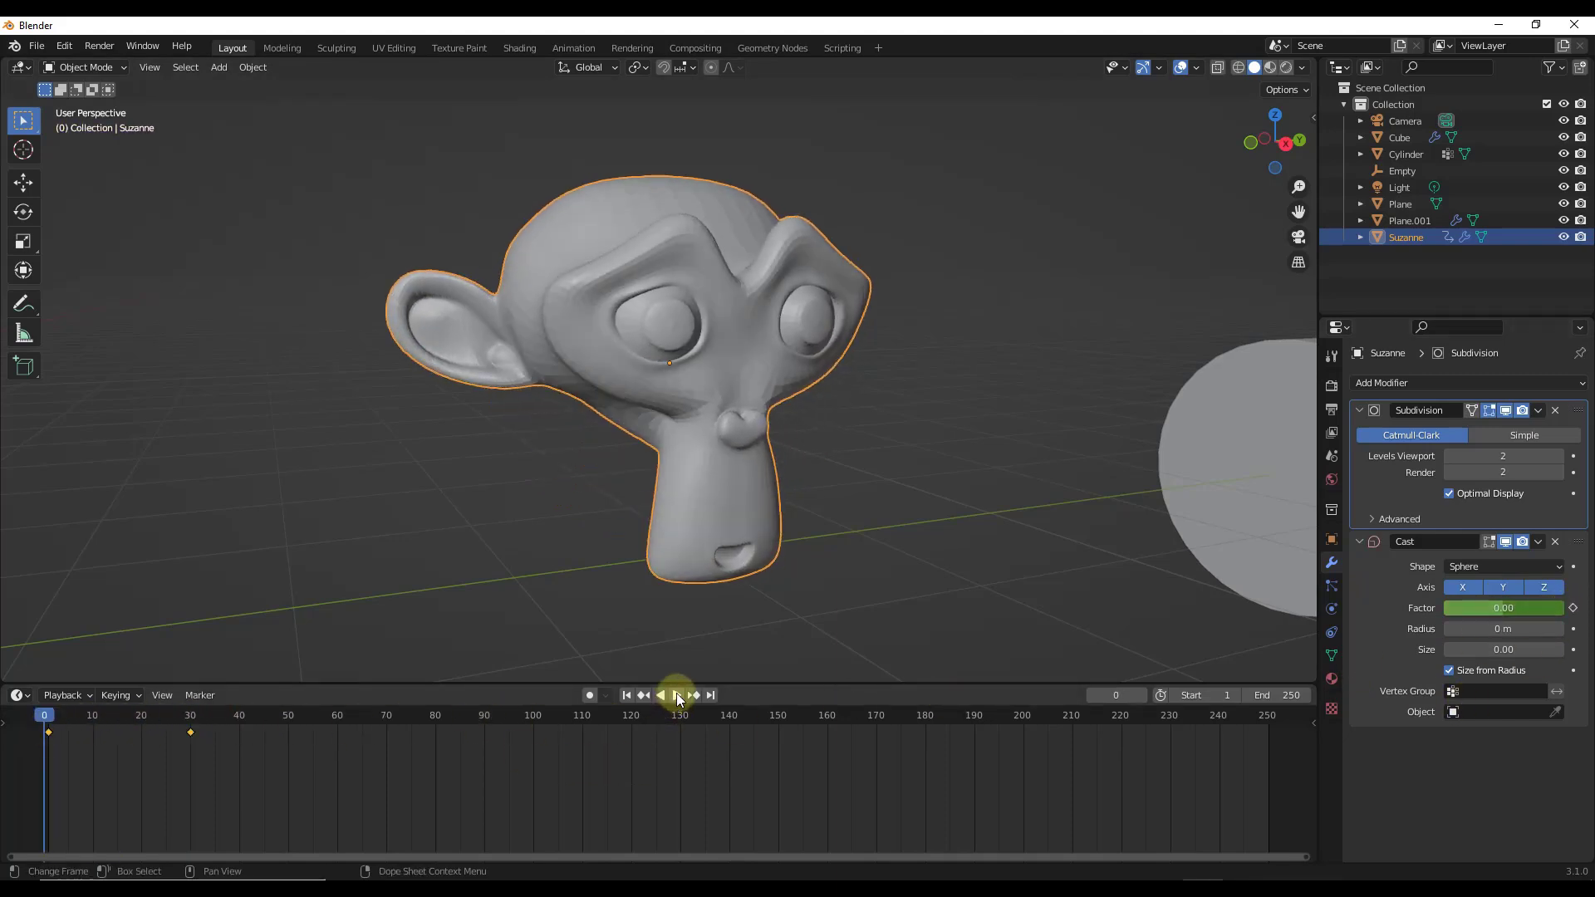
{"action": "left_click", "coordinate": [677, 696]}
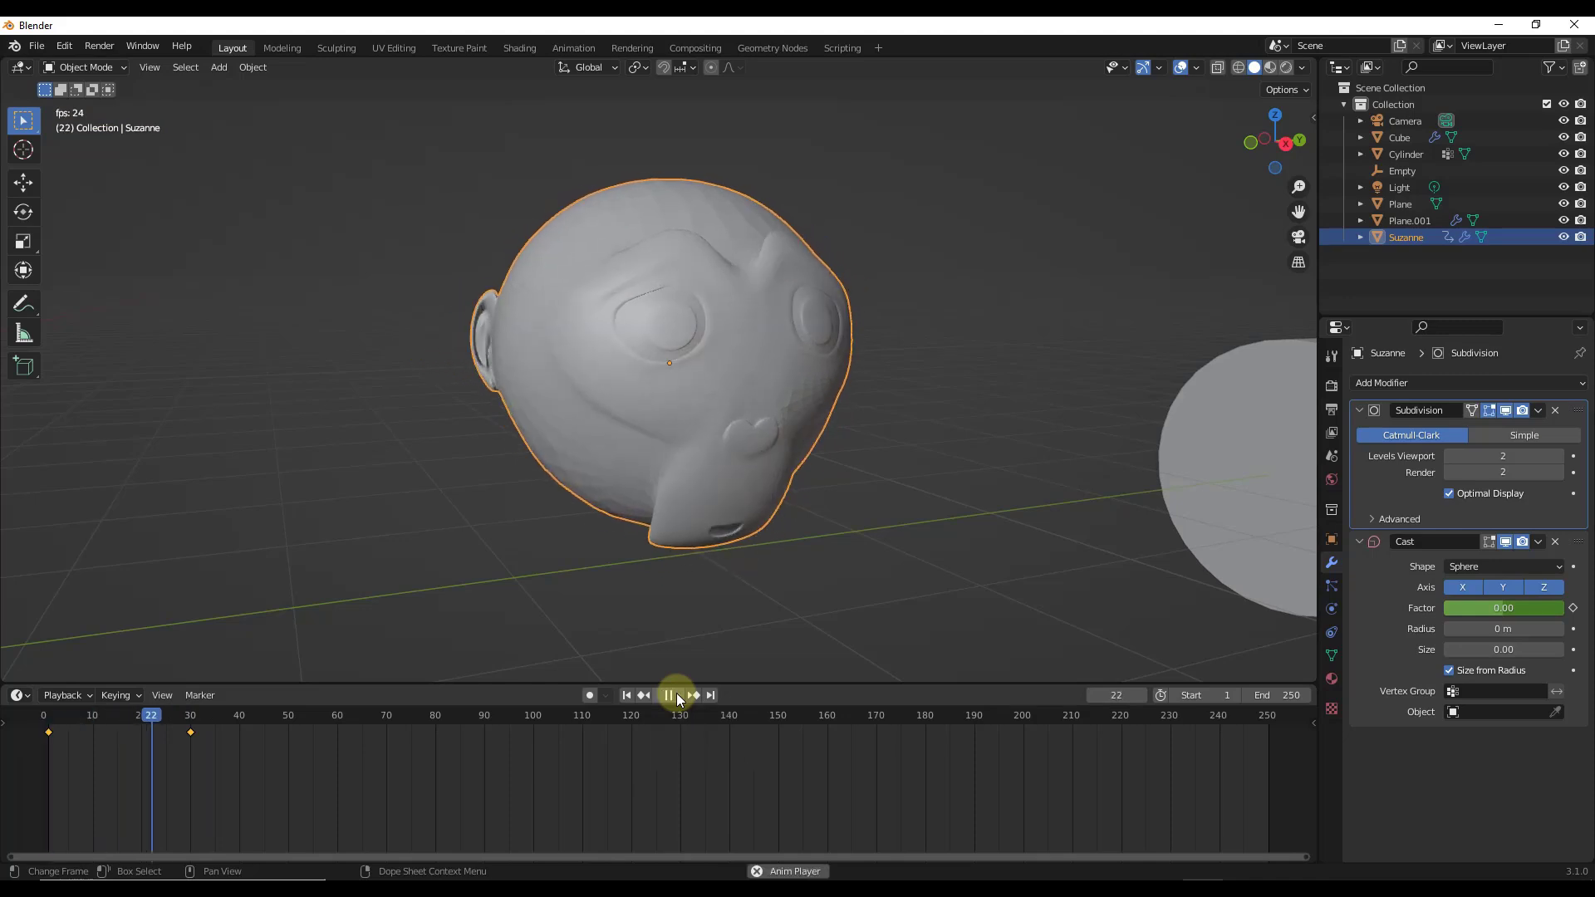
{"action": "left_click", "coordinate": [626, 695]}
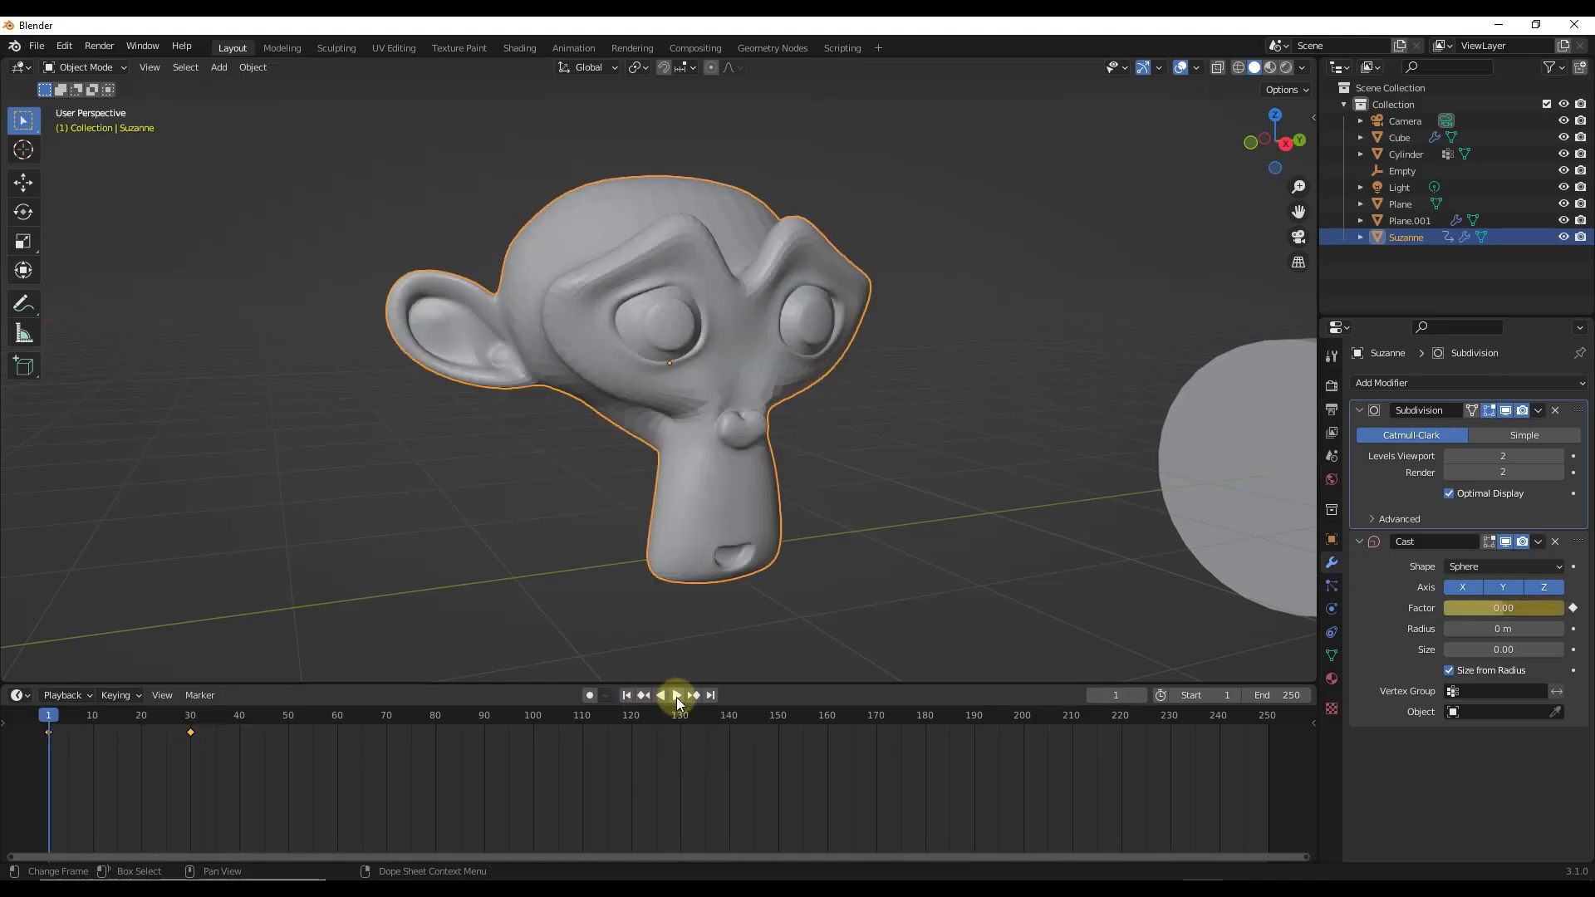
{"action": "left_click", "coordinate": [677, 696]}
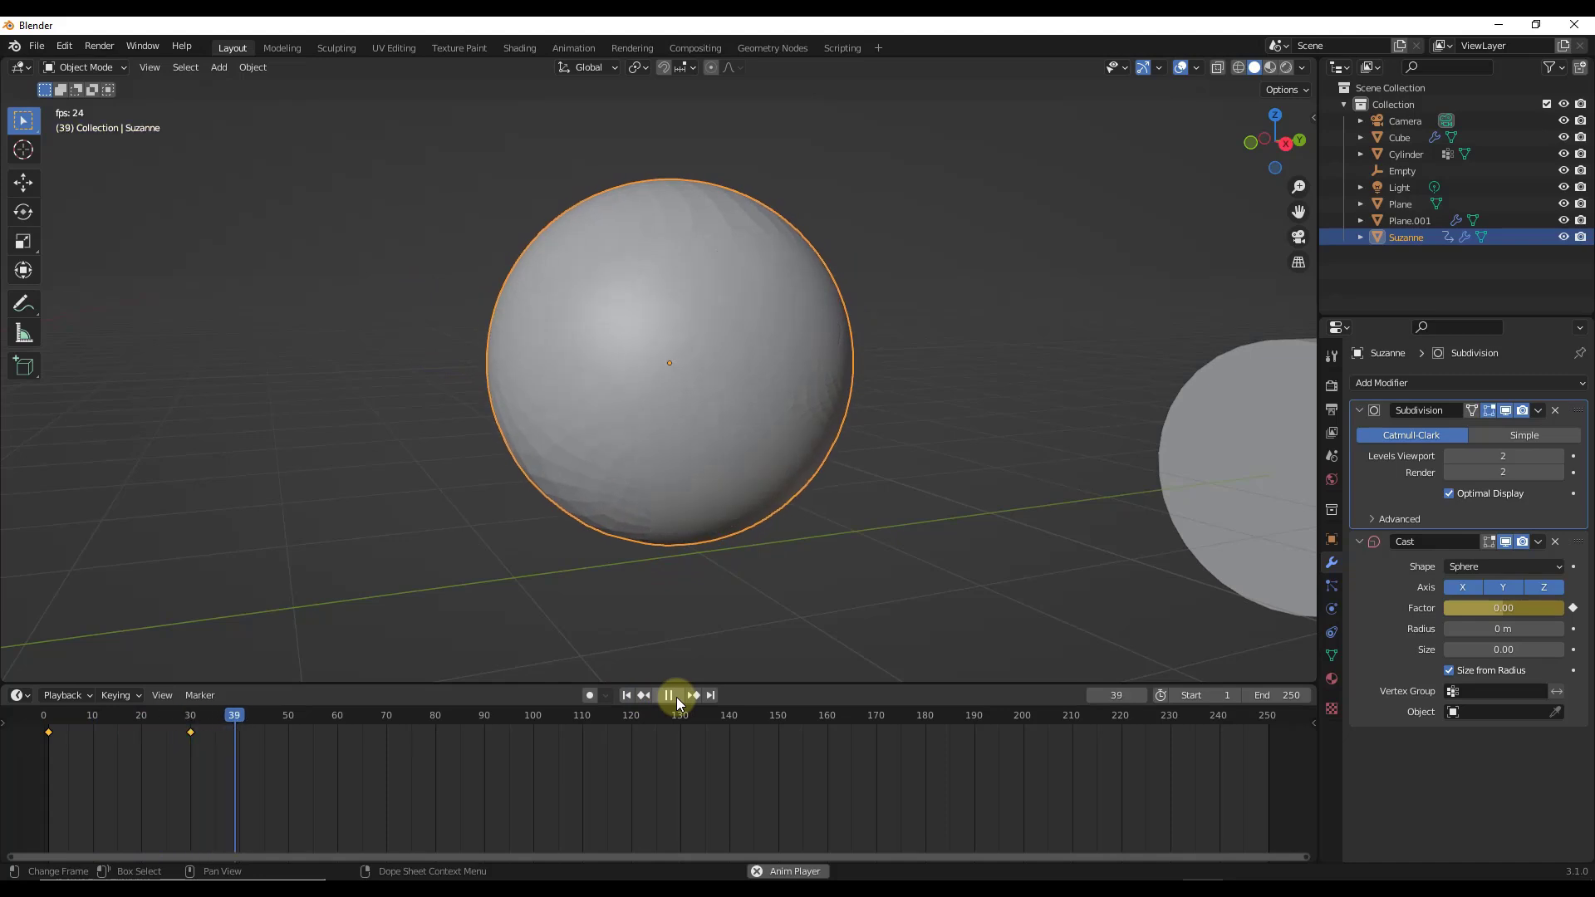
Replay and scrub frames 1 to 30 to watch the monkey-to-sphere morph.
{"action": "left_click", "coordinate": [676, 696]}
{"action": "left_click", "coordinate": [627, 696]}
{"action": "left_click", "coordinate": [674, 700]}
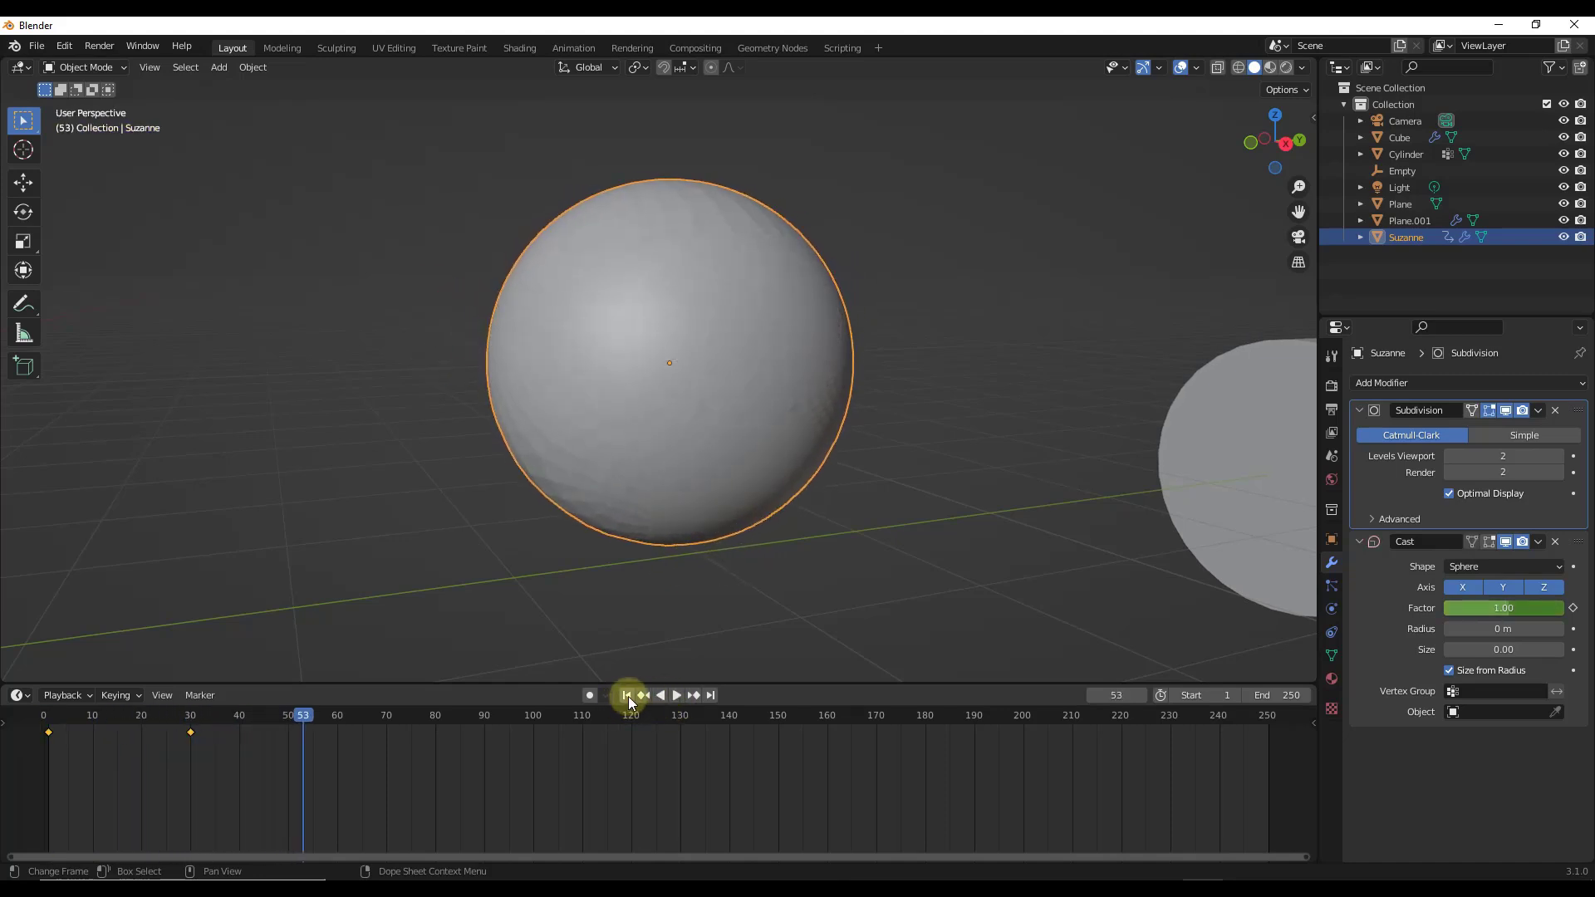
{"action": "left_click", "coordinate": [626, 695]}
{"action": "left_click_drag", "start_coordinate": [59, 723], "coordinate": [337, 715]}
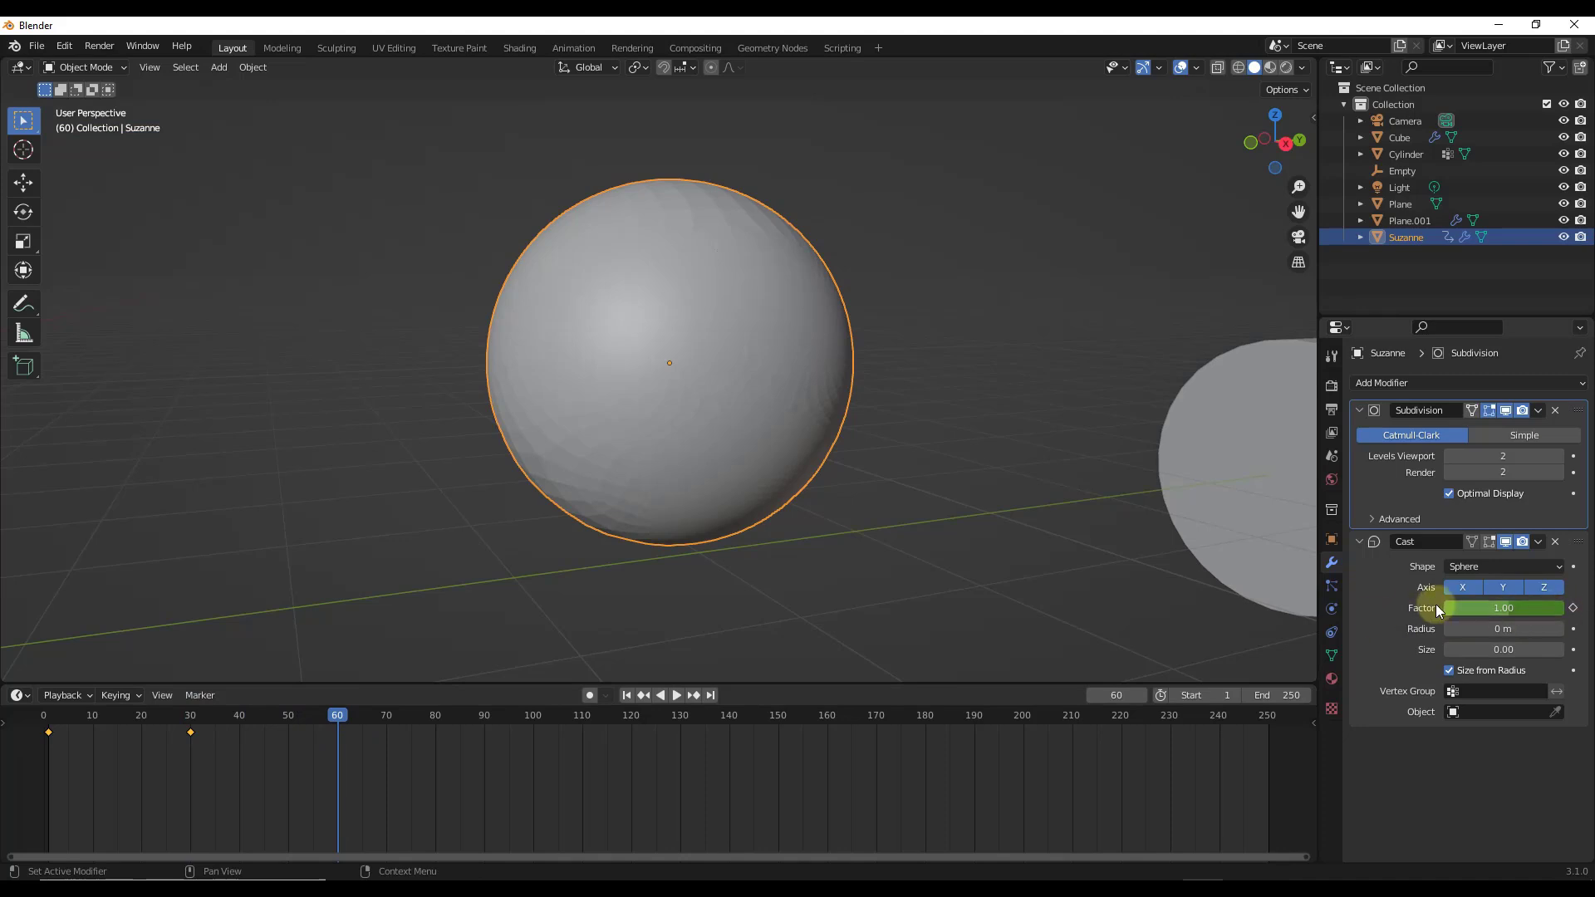
Keyframe a Cast factor of 0 at frame 60, then play back the animation.
{"action": "left_click_drag", "start_coordinate": [1554, 608], "coordinate": [1450, 607]}
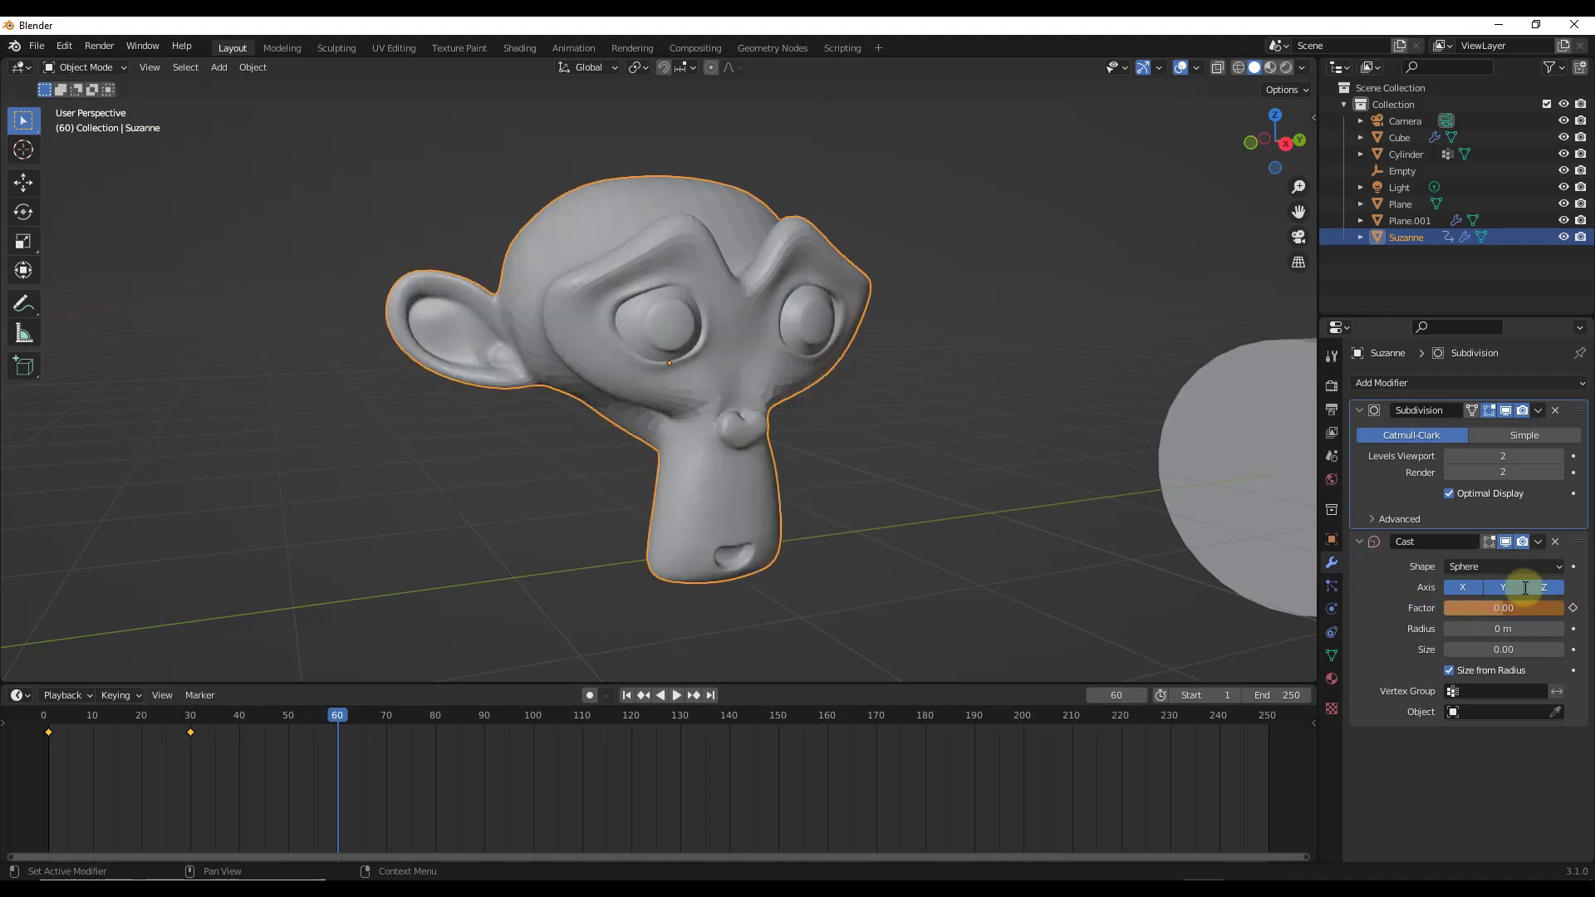
{"action": "left_click", "coordinate": [1573, 608]}
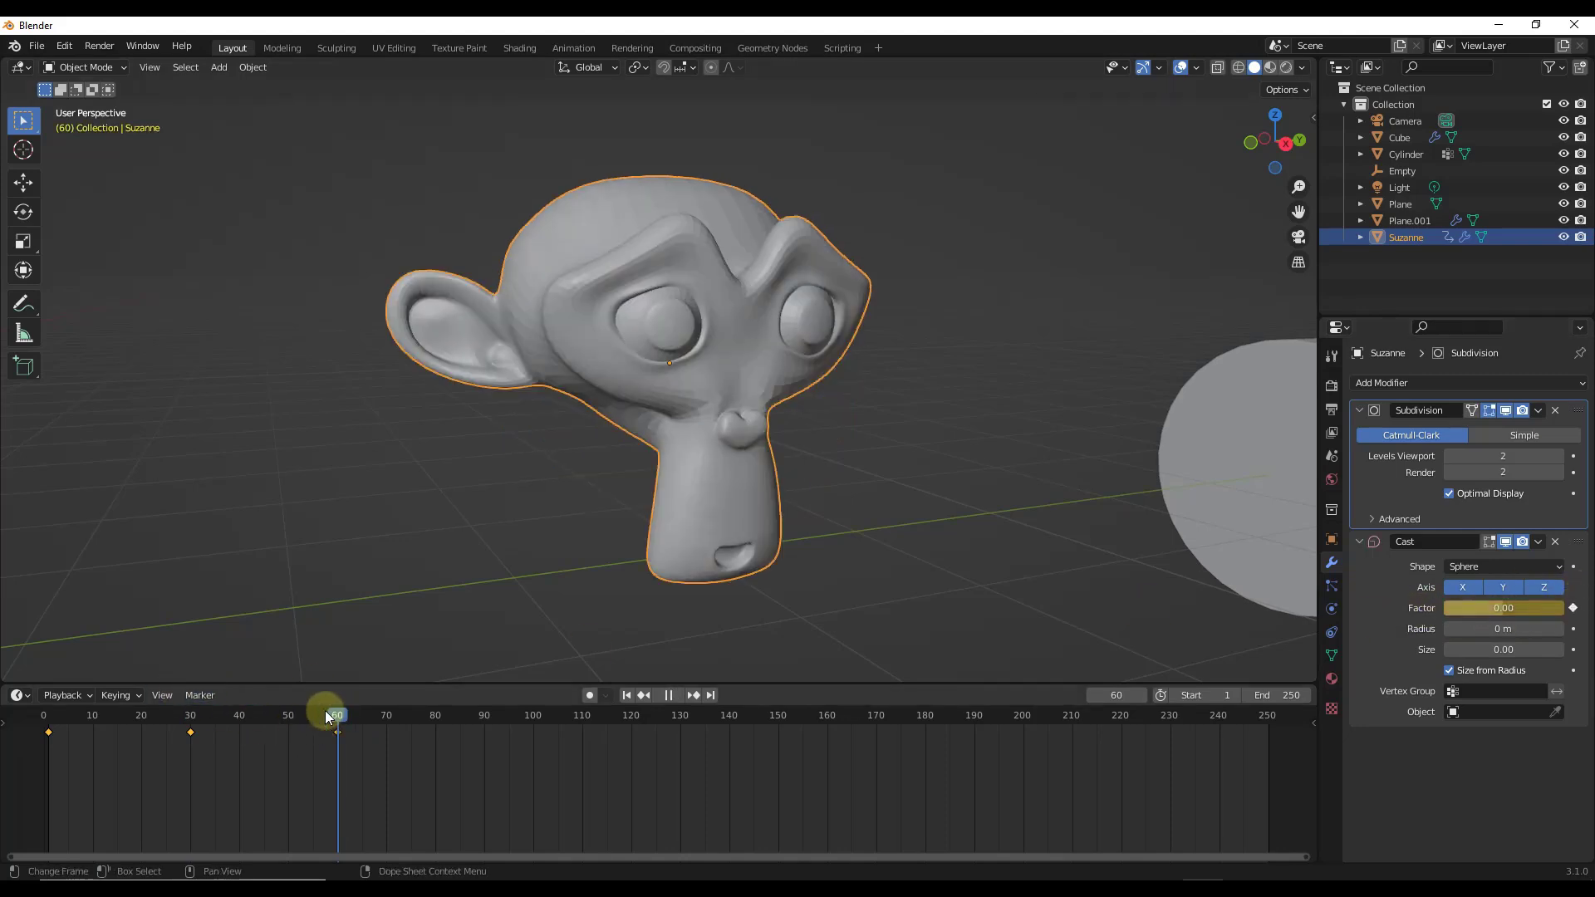
{"action": "left_click_drag", "start_coordinate": [326, 718], "coordinate": [45, 718]}
{"action": "left_click", "coordinate": [668, 695]}
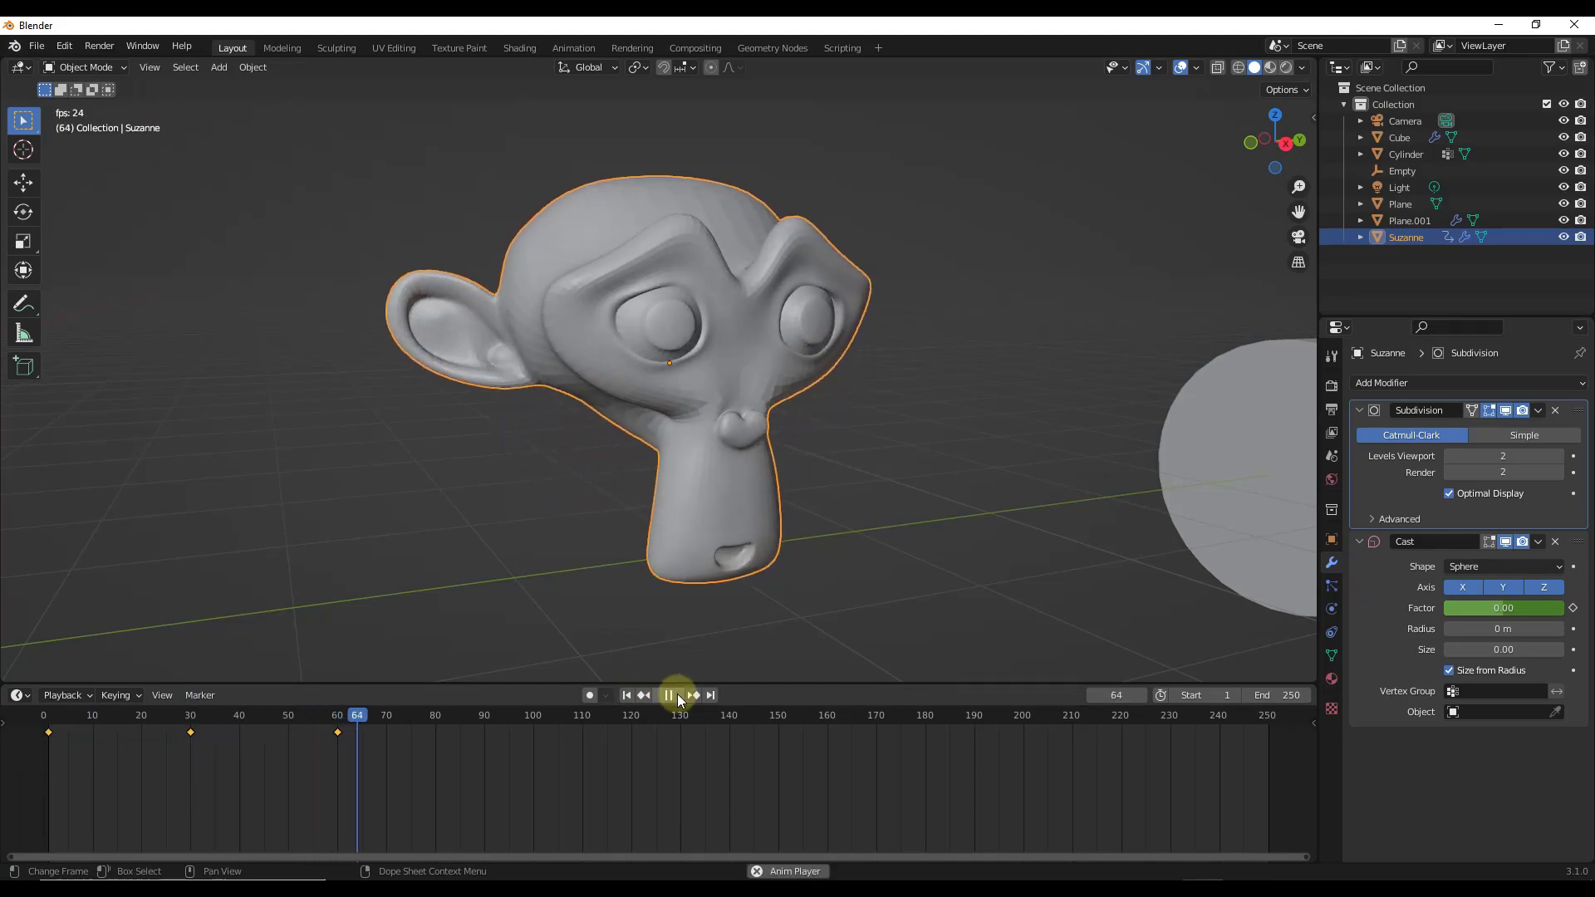
{"action": "left_click", "coordinate": [678, 698]}
{"action": "left_click_drag", "start_coordinate": [389, 721], "coordinate": [338, 720]}
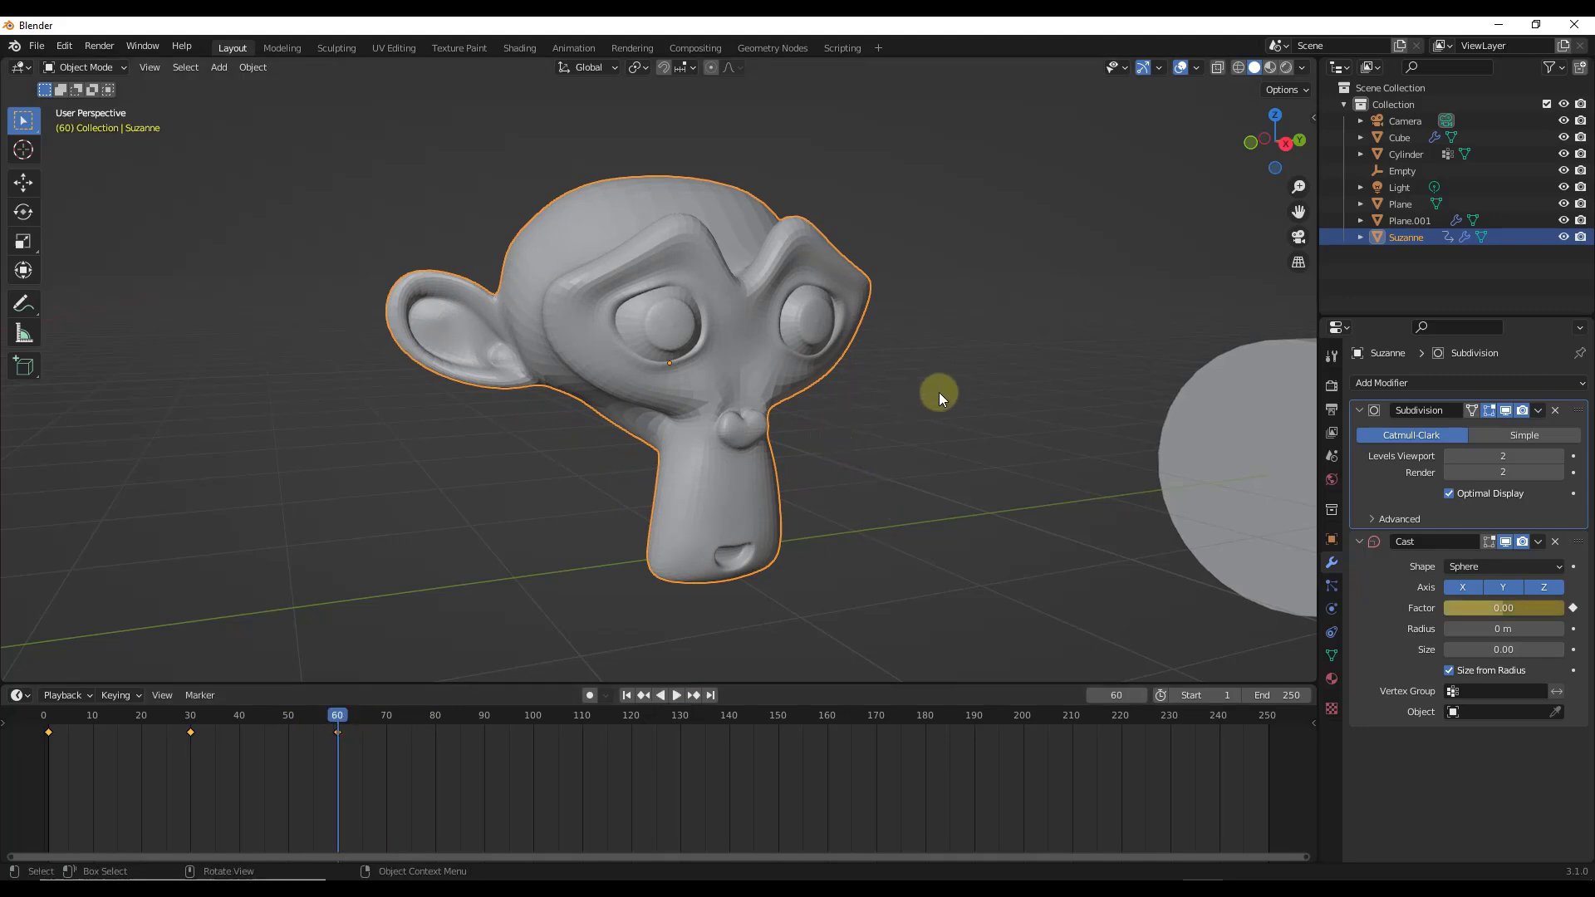
Select the cylinder and add a Cast modifier to it.
{"action": "scroll", "coordinate": [872, 407], "scroll_direction": "down", "scroll_amount": 5}
{"action": "left_click", "coordinate": [1077, 425]}
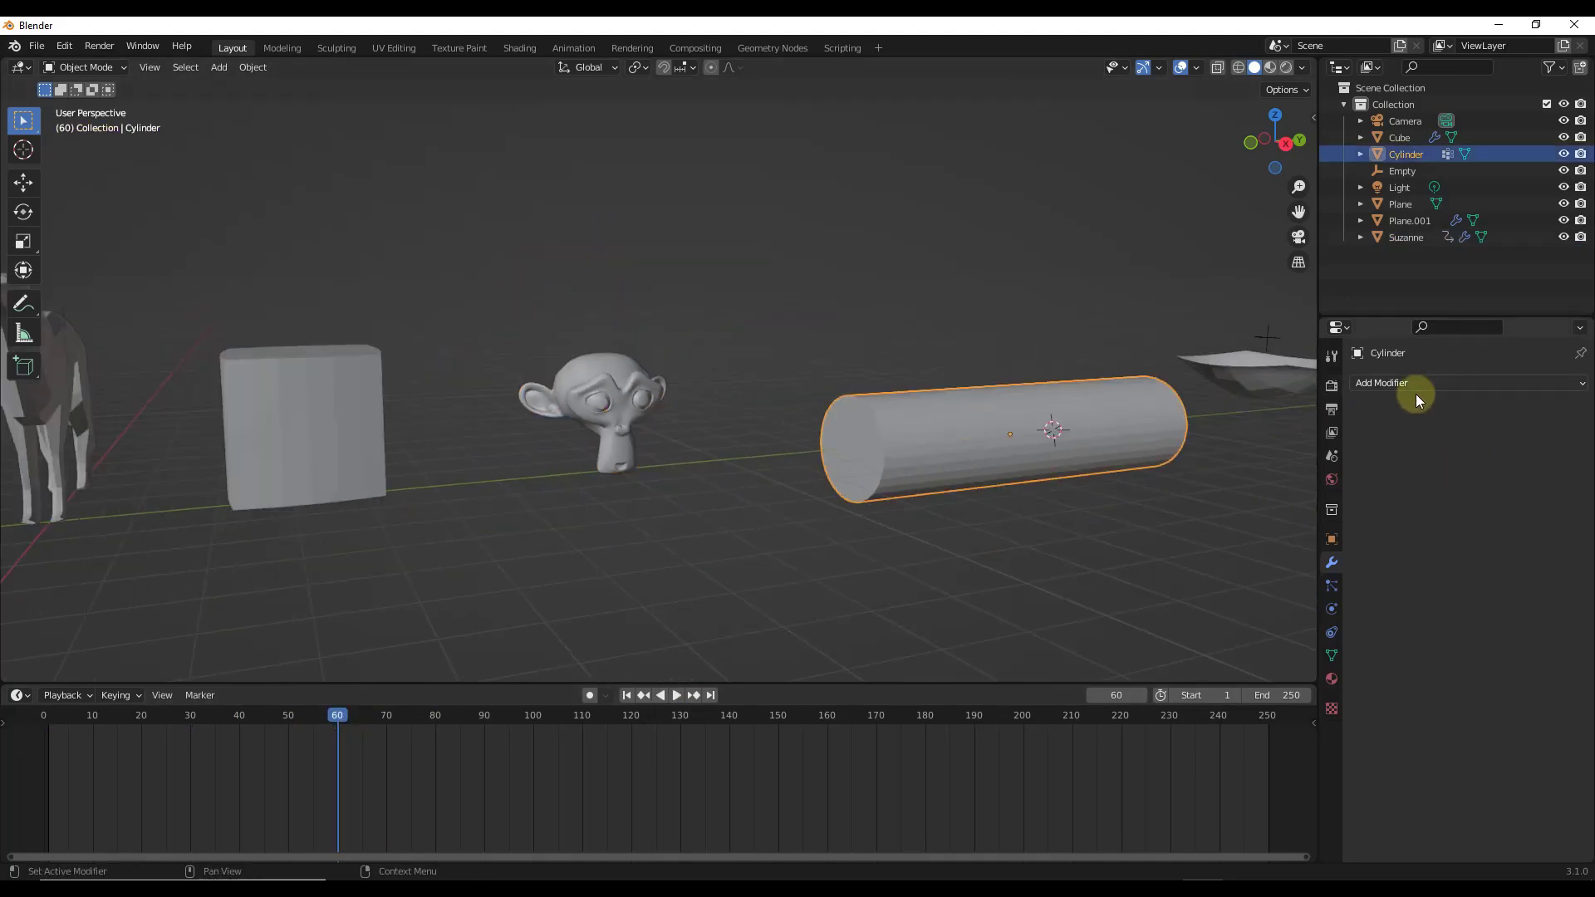
{"action": "scroll", "coordinate": [1178, 452], "scroll_direction": "up", "scroll_amount": 4}
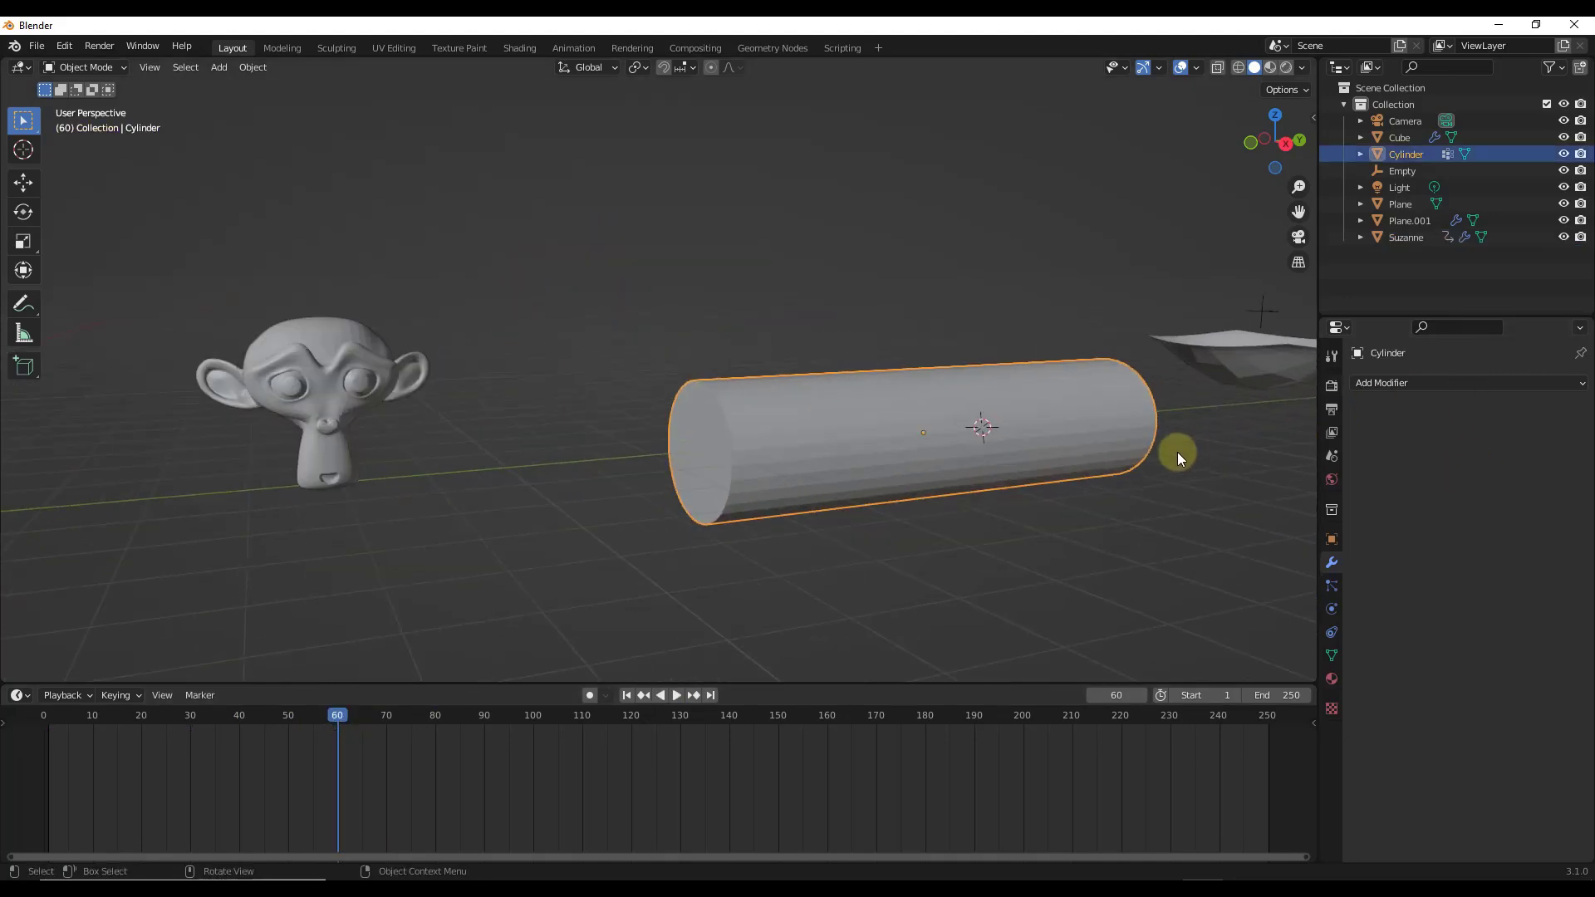
{"action": "left_click", "coordinate": [1410, 382]}
{"action": "left_click", "coordinate": [1388, 448]}
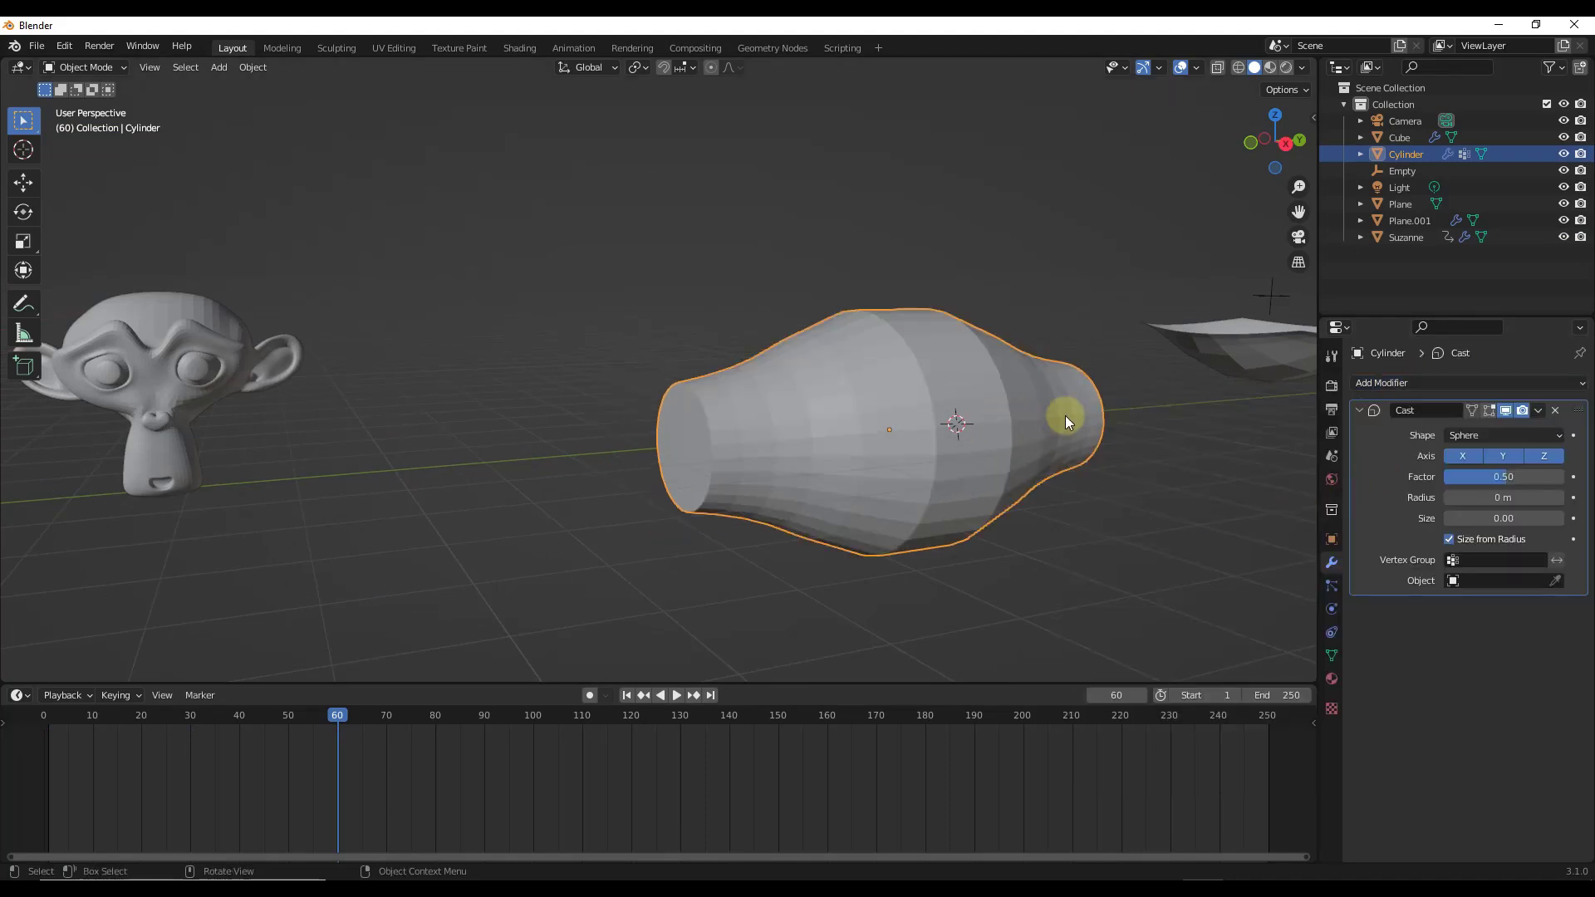
{"action": "scroll", "coordinate": [1072, 420], "scroll_direction": "up", "scroll_amount": 2}
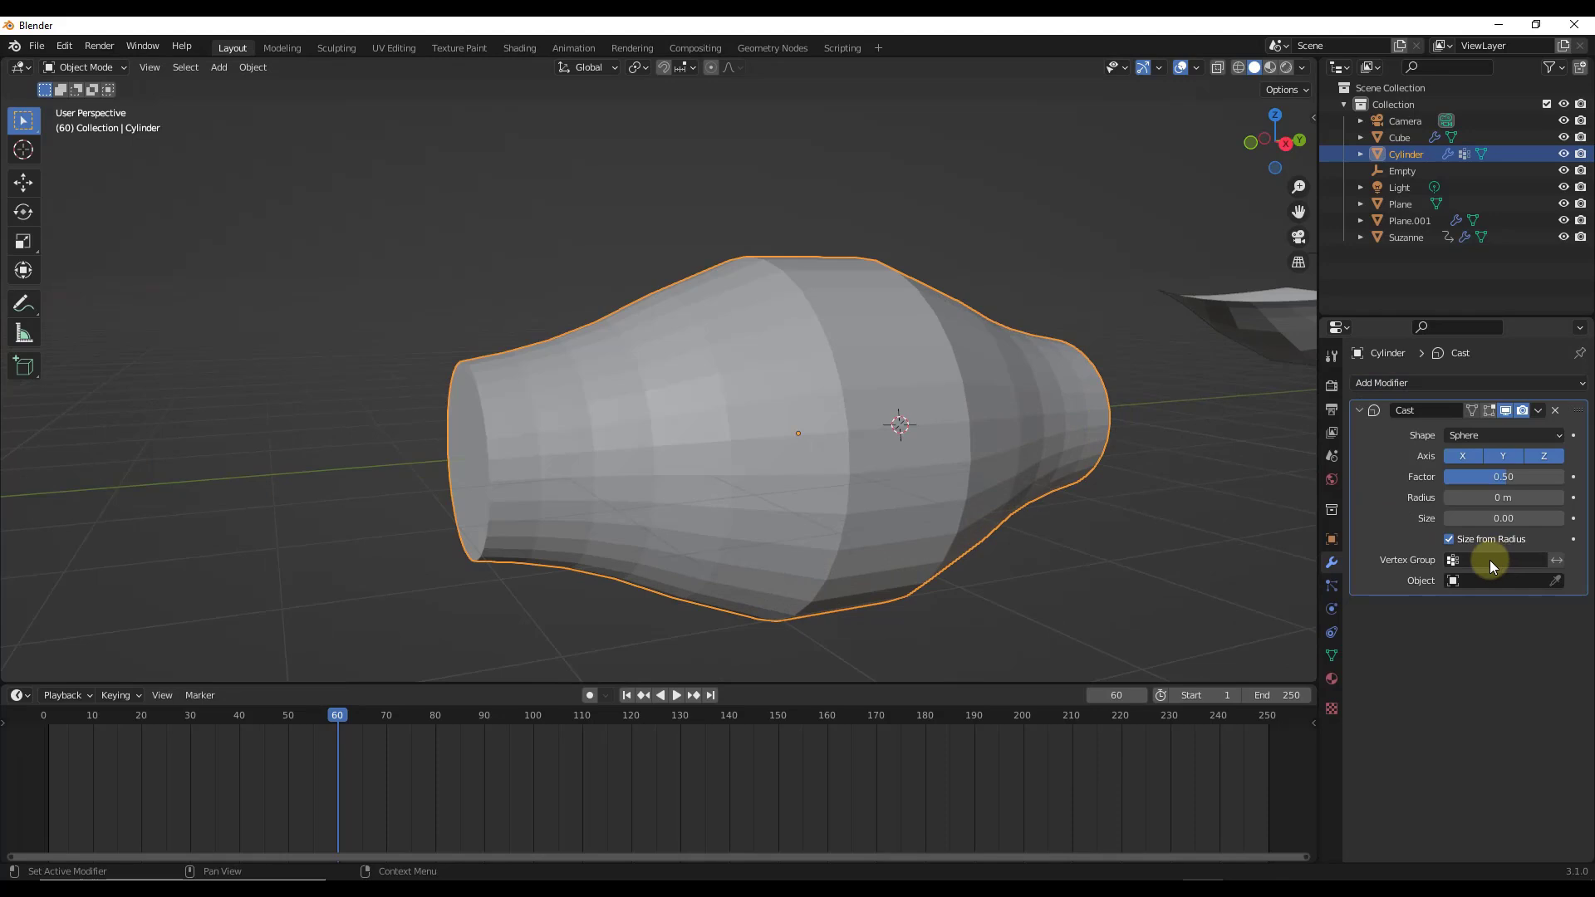
Experiment with the Cast Radius and Size, then set Size back to 0.
{"action": "left_click", "coordinate": [1507, 476]}
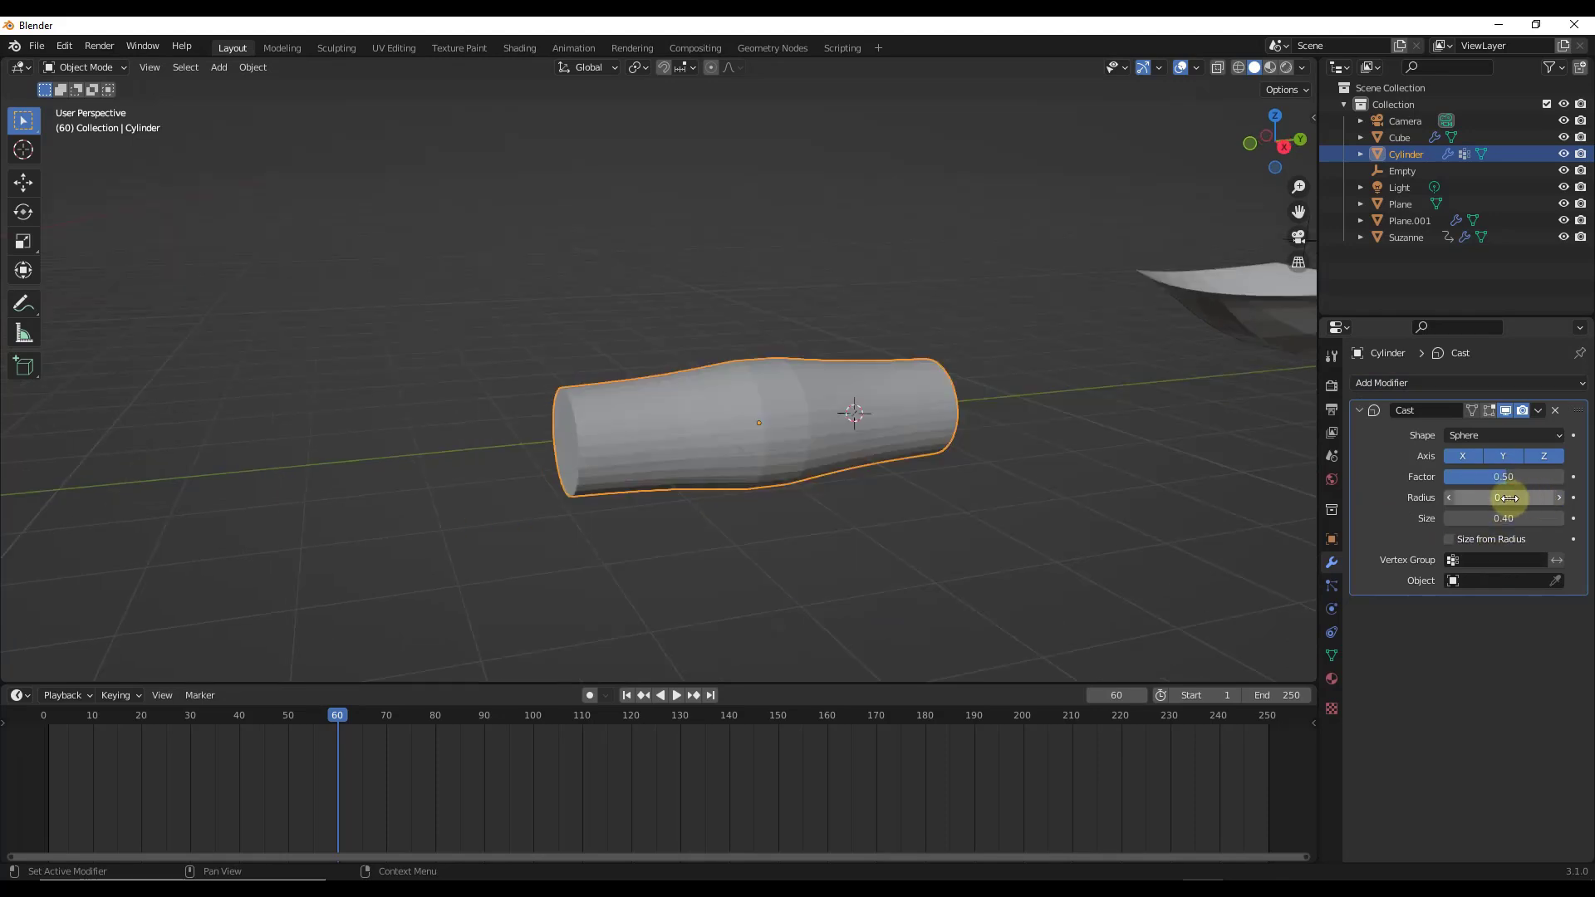
{"action": "left_click_drag", "start_coordinate": [1517, 497], "coordinate": [1506, 498]}
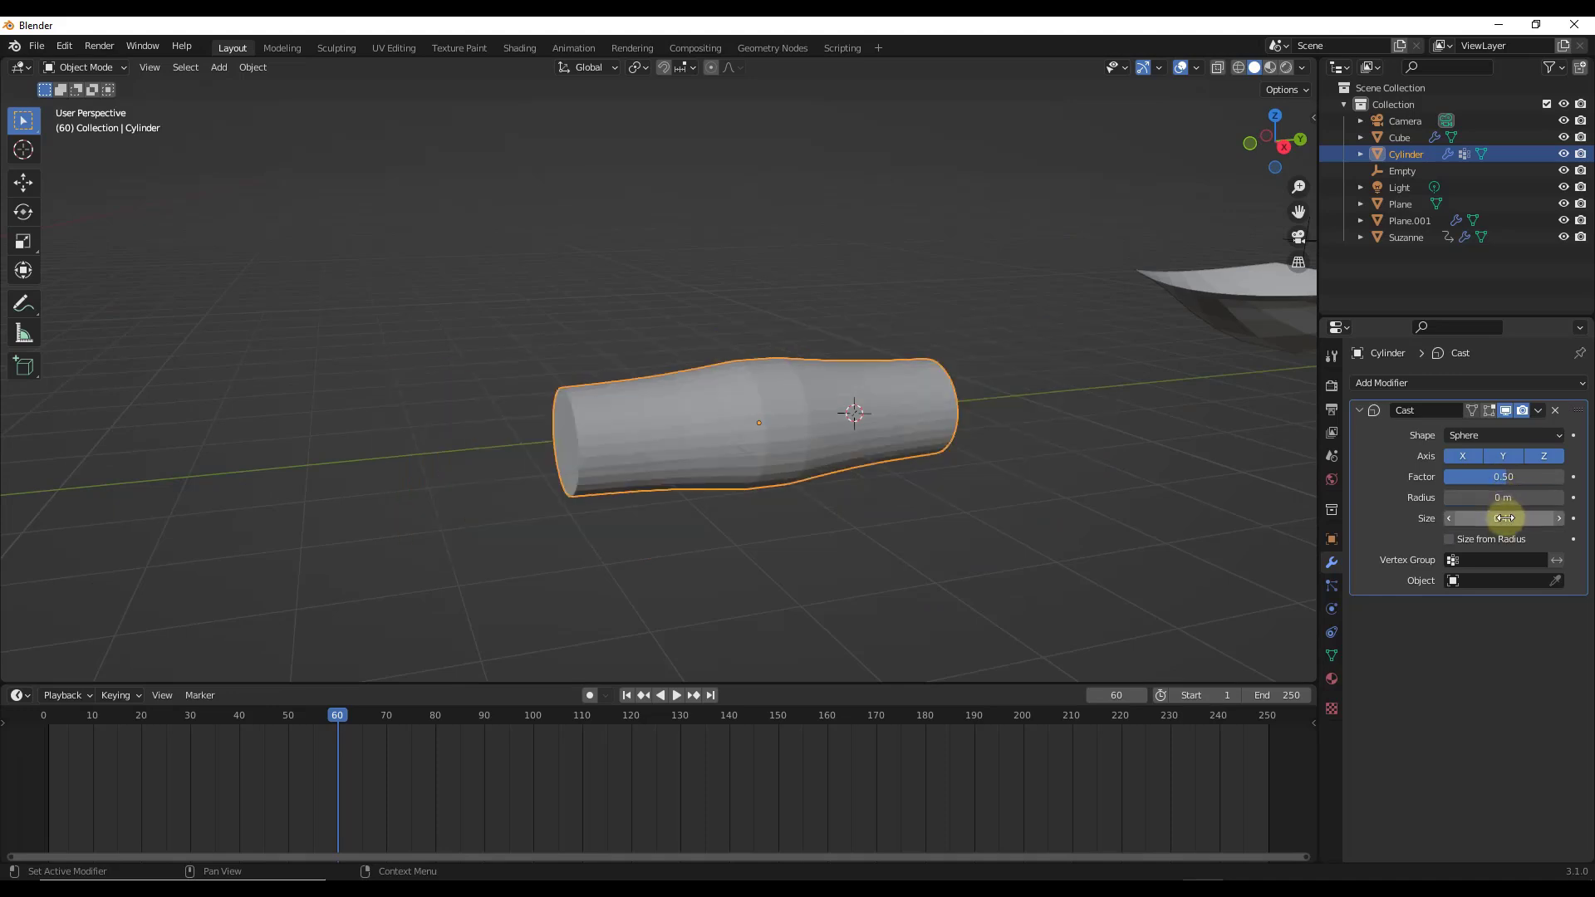
{"action": "left_click", "coordinate": [1496, 517]}
{"action": "key", "text": "Escape"}
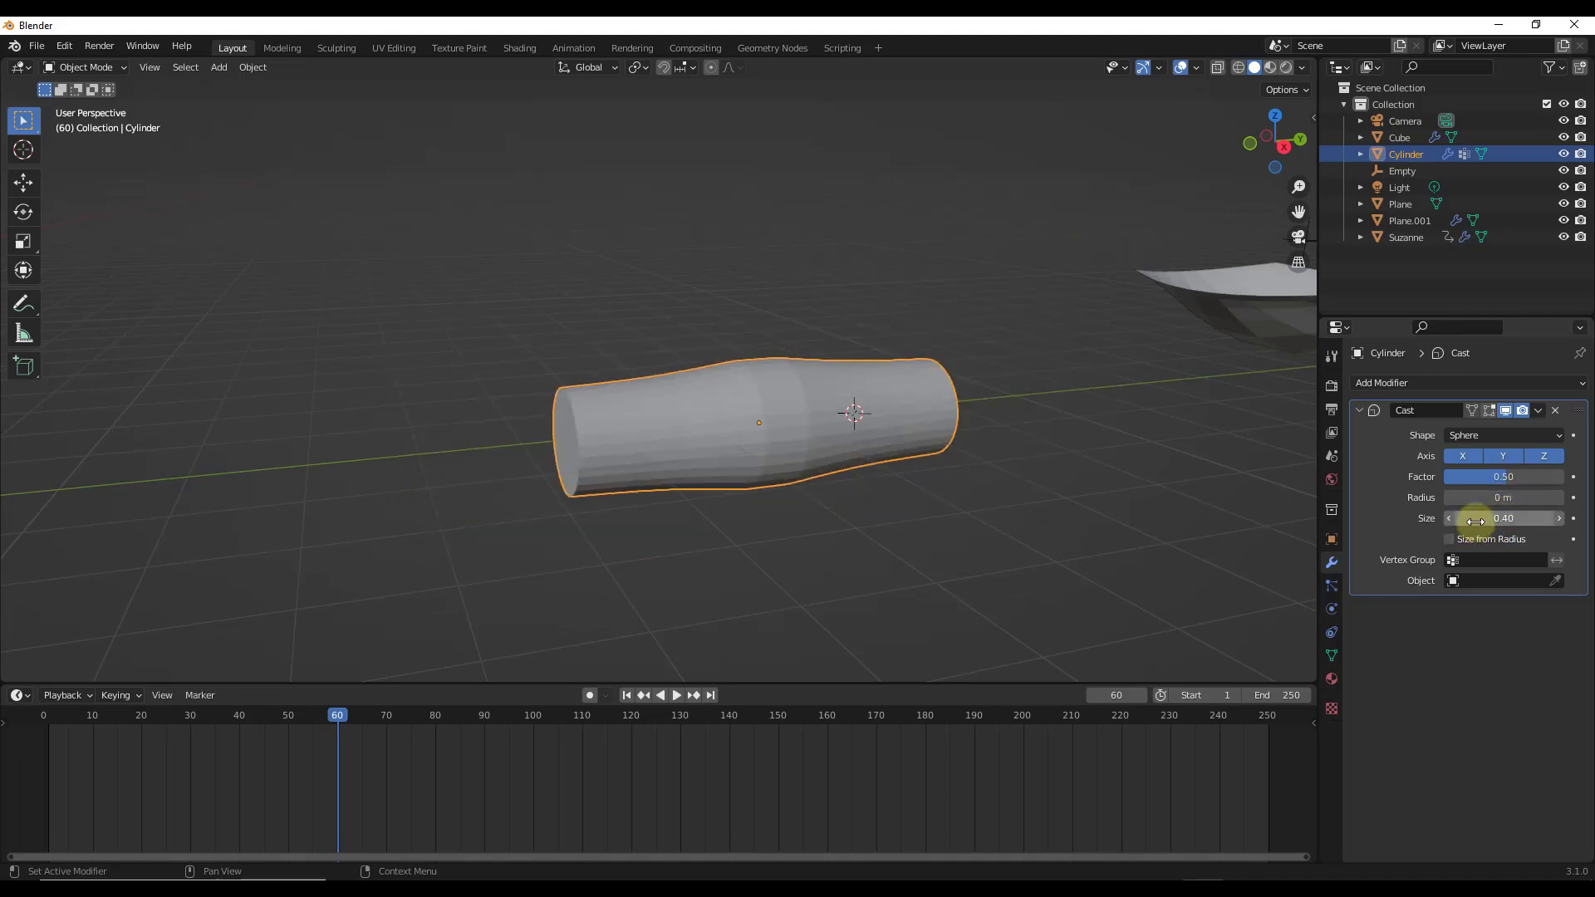
{"action": "mouse_move", "coordinate": [1471, 516]}
{"action": "left_mouse_down"}
{"action": "mouse_move", "coordinate": [1523, 517]}
{"action": "mouse_move", "coordinate": [1483, 519]}
{"action": "left_mouse_up"}
{"action": "left_click", "coordinate": [1476, 519]}
{"action": "type", "text": "0"}
{"action": "key", "text": "Return"}
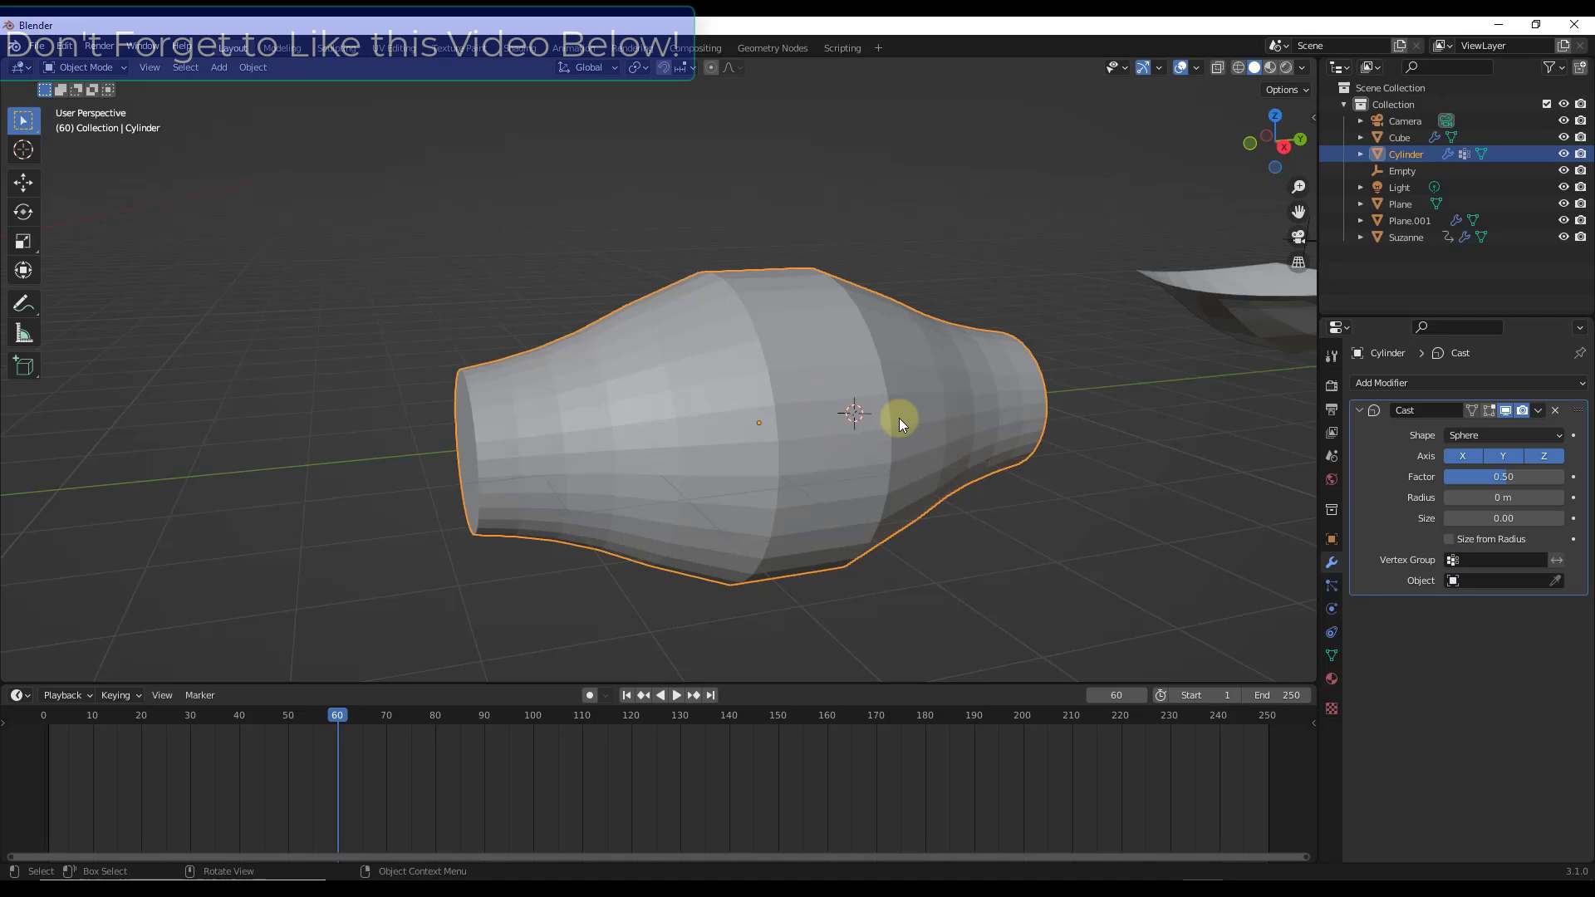
Add a Subdivision modifier above Cast on the cylinder at viewport level 3, then enter Edit Mode.
{"action": "left_click", "coordinate": [1407, 384]}
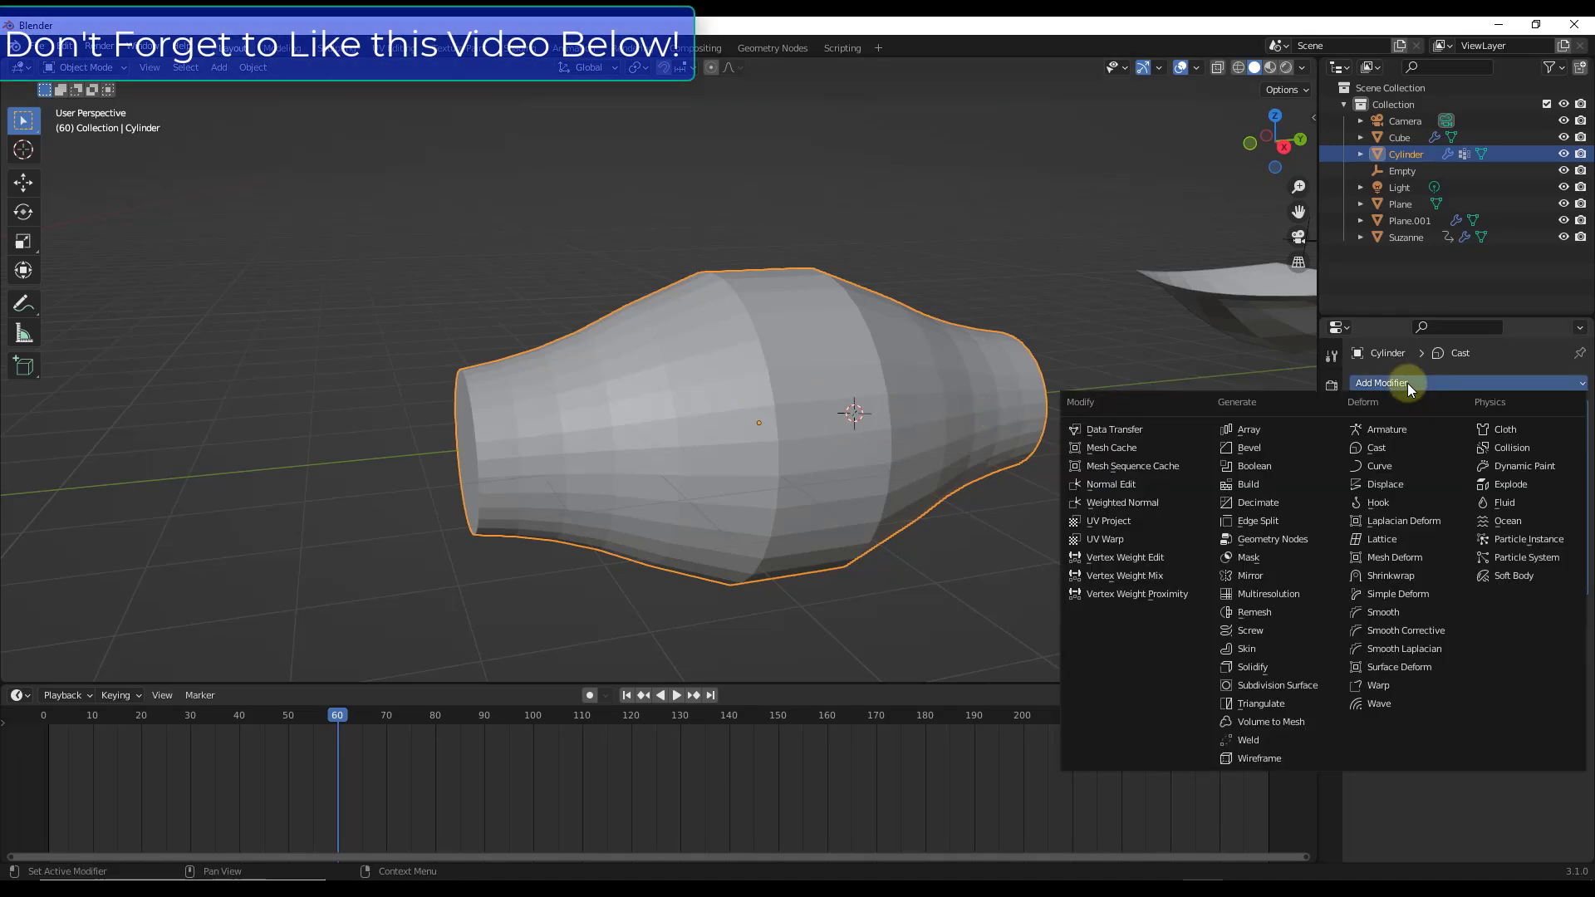
{"action": "left_click", "coordinate": [1274, 685]}
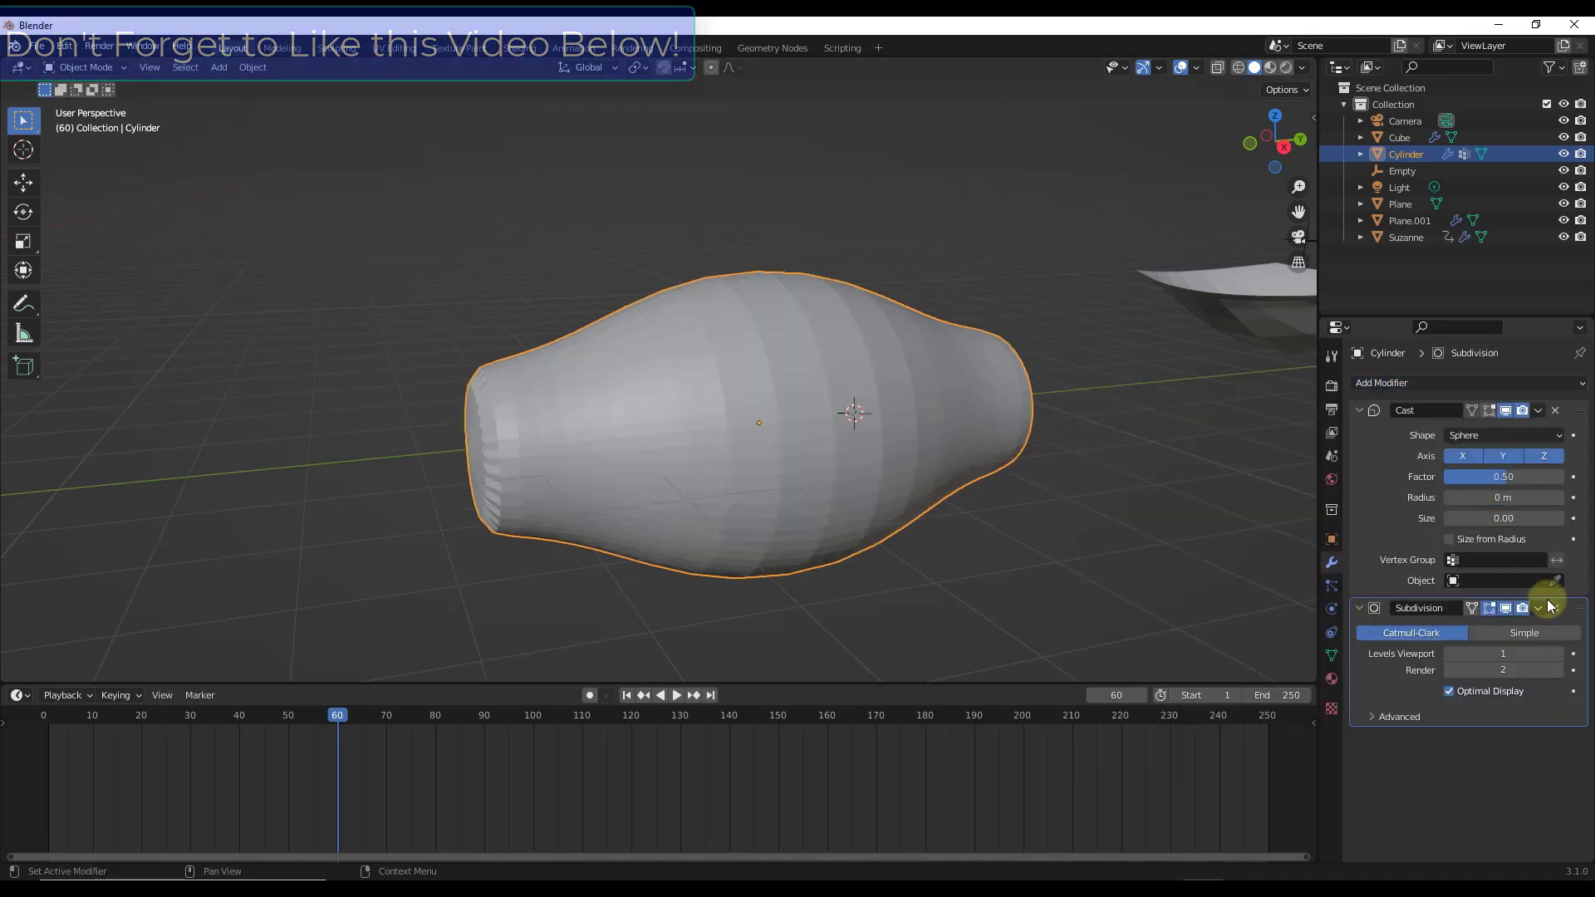
{"action": "left_click_drag", "start_coordinate": [1579, 575], "coordinate": [1558, 418]}
{"action": "left_click", "coordinate": [1559, 456]}
{"action": "left_click", "coordinate": [1559, 456]}
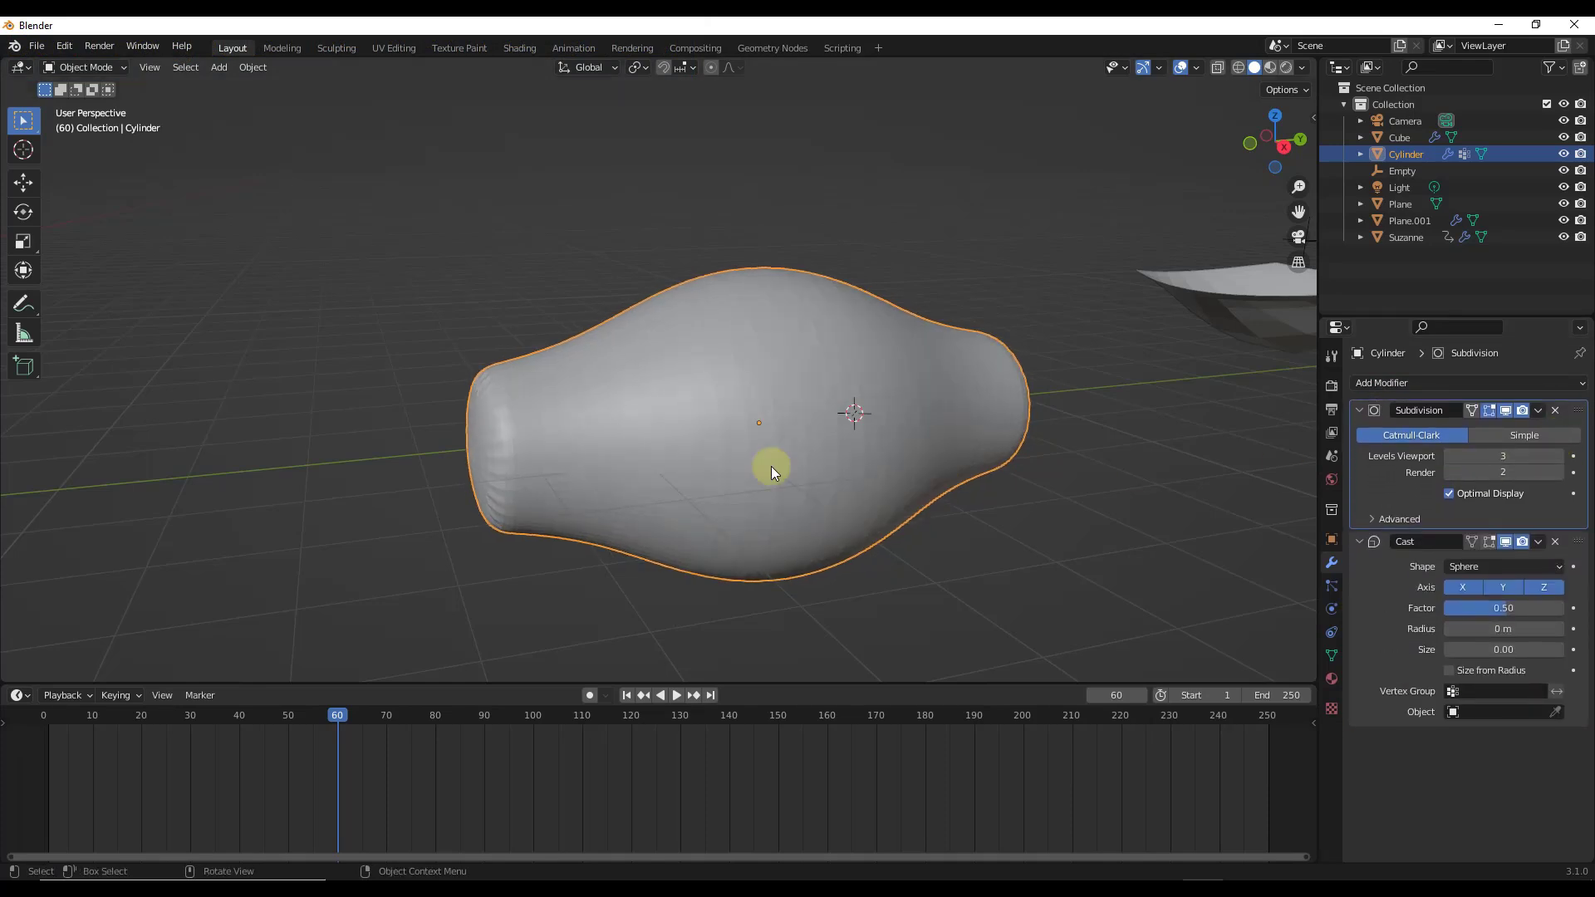
{"action": "middle_click_drag", "start_coordinate": [821, 465], "coordinate": [873, 457]}
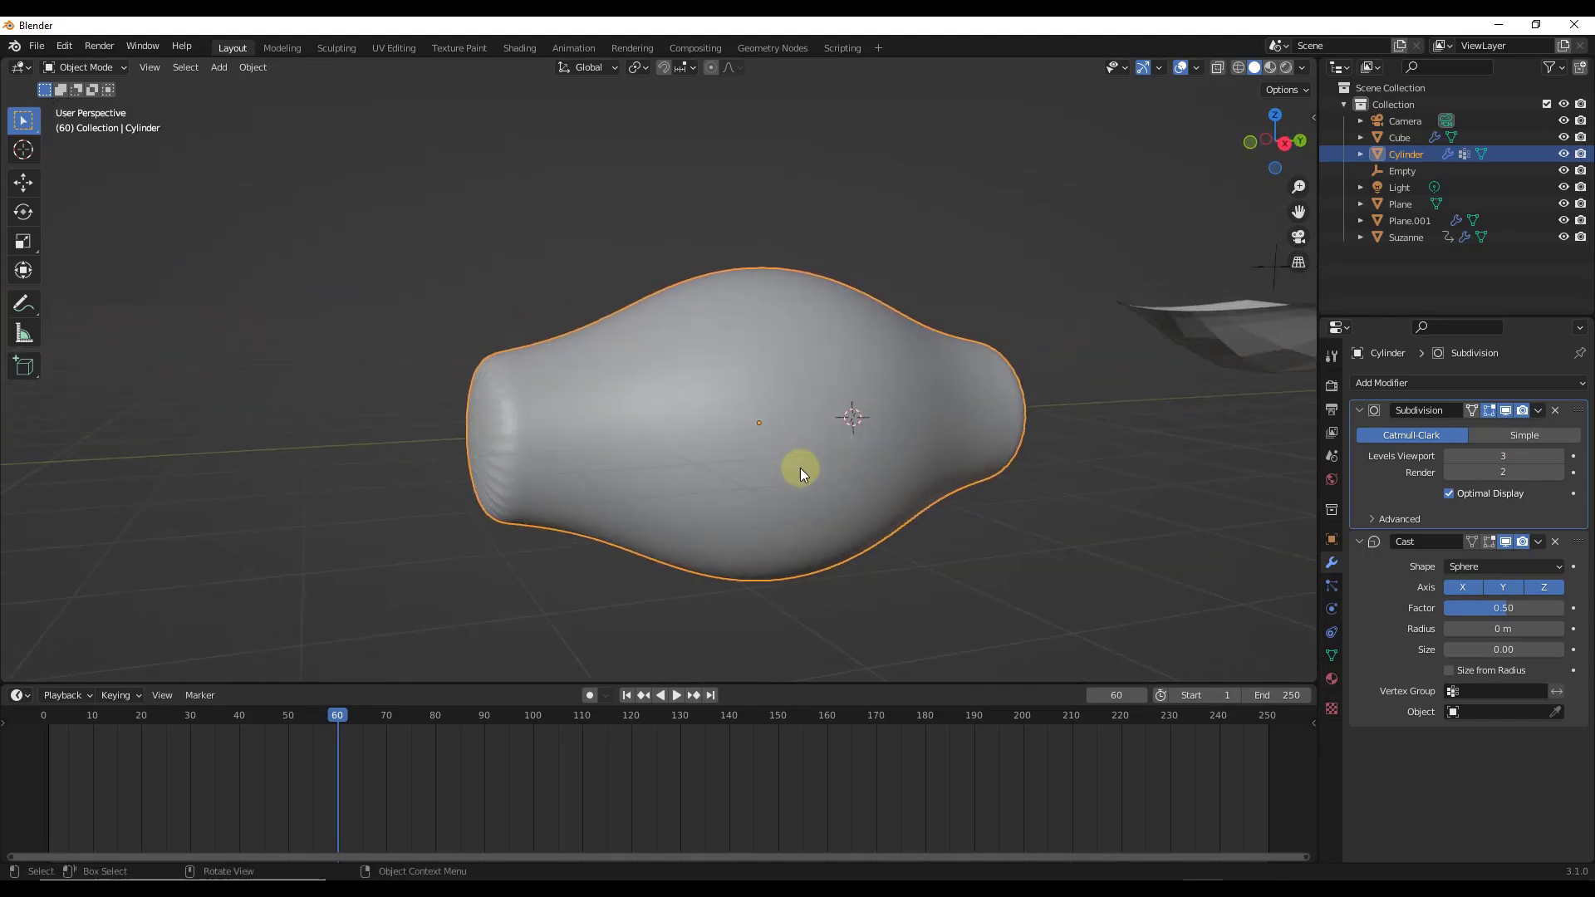
{"action": "key", "text": "Tab"}
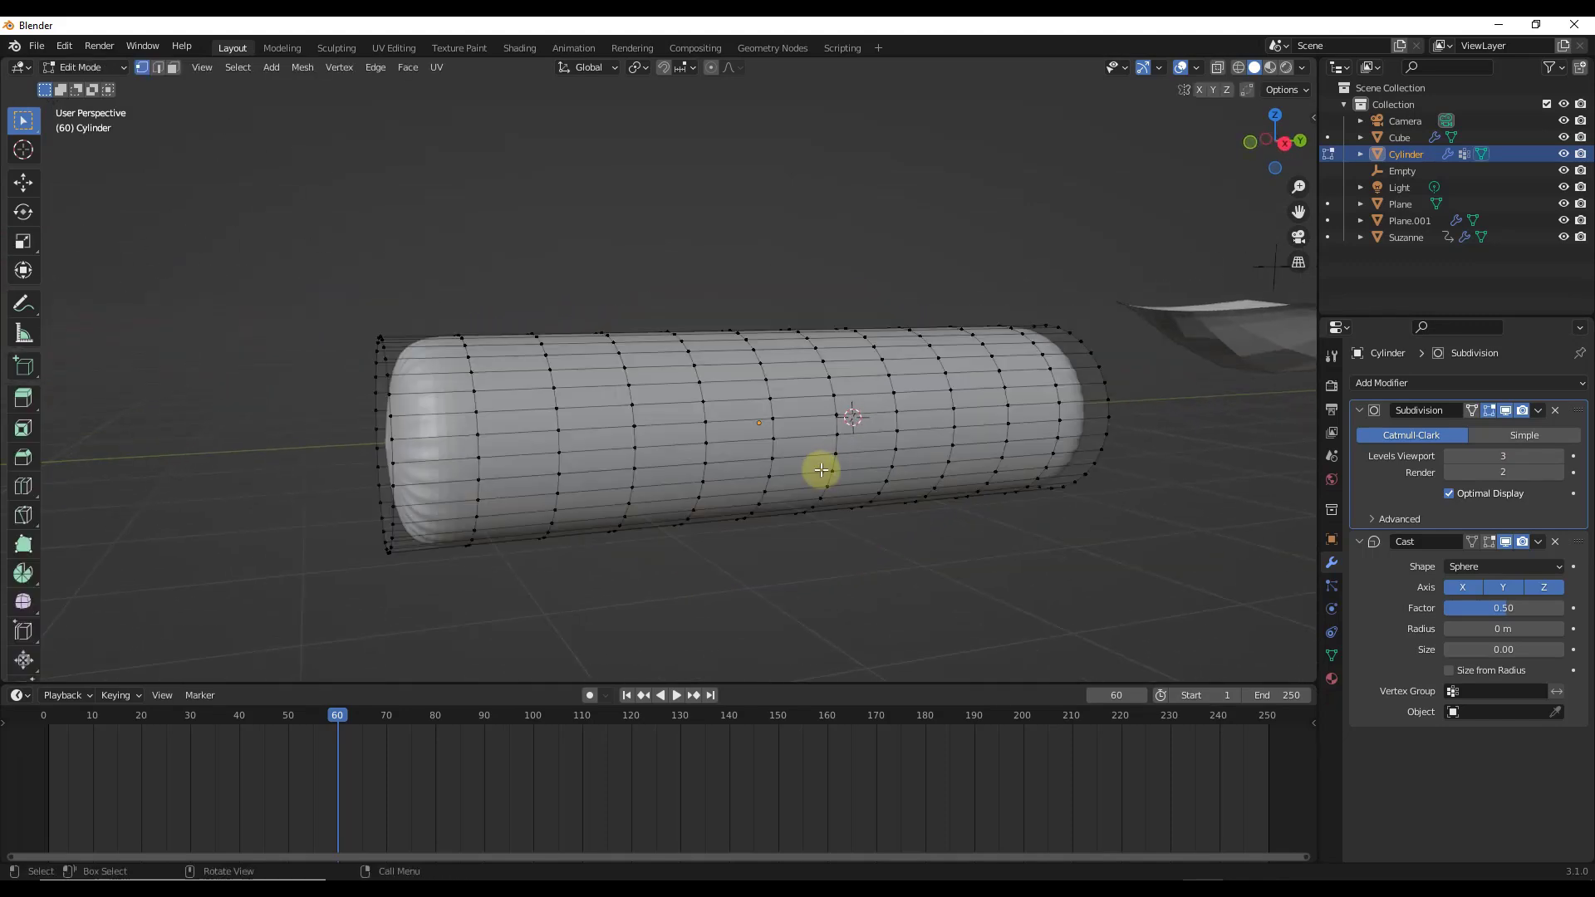
In a side wireframe view, box-select the vertices at both ends of the cylinder.
{"action": "left_click", "coordinate": [1280, 146]}
{"action": "scroll", "coordinate": [759, 410], "scroll_direction": "down", "scroll_amount": 3}
{"action": "scroll", "coordinate": [1011, 420], "scroll_direction": "up", "scroll_amount": 2}
{"action": "key", "text": "z"}
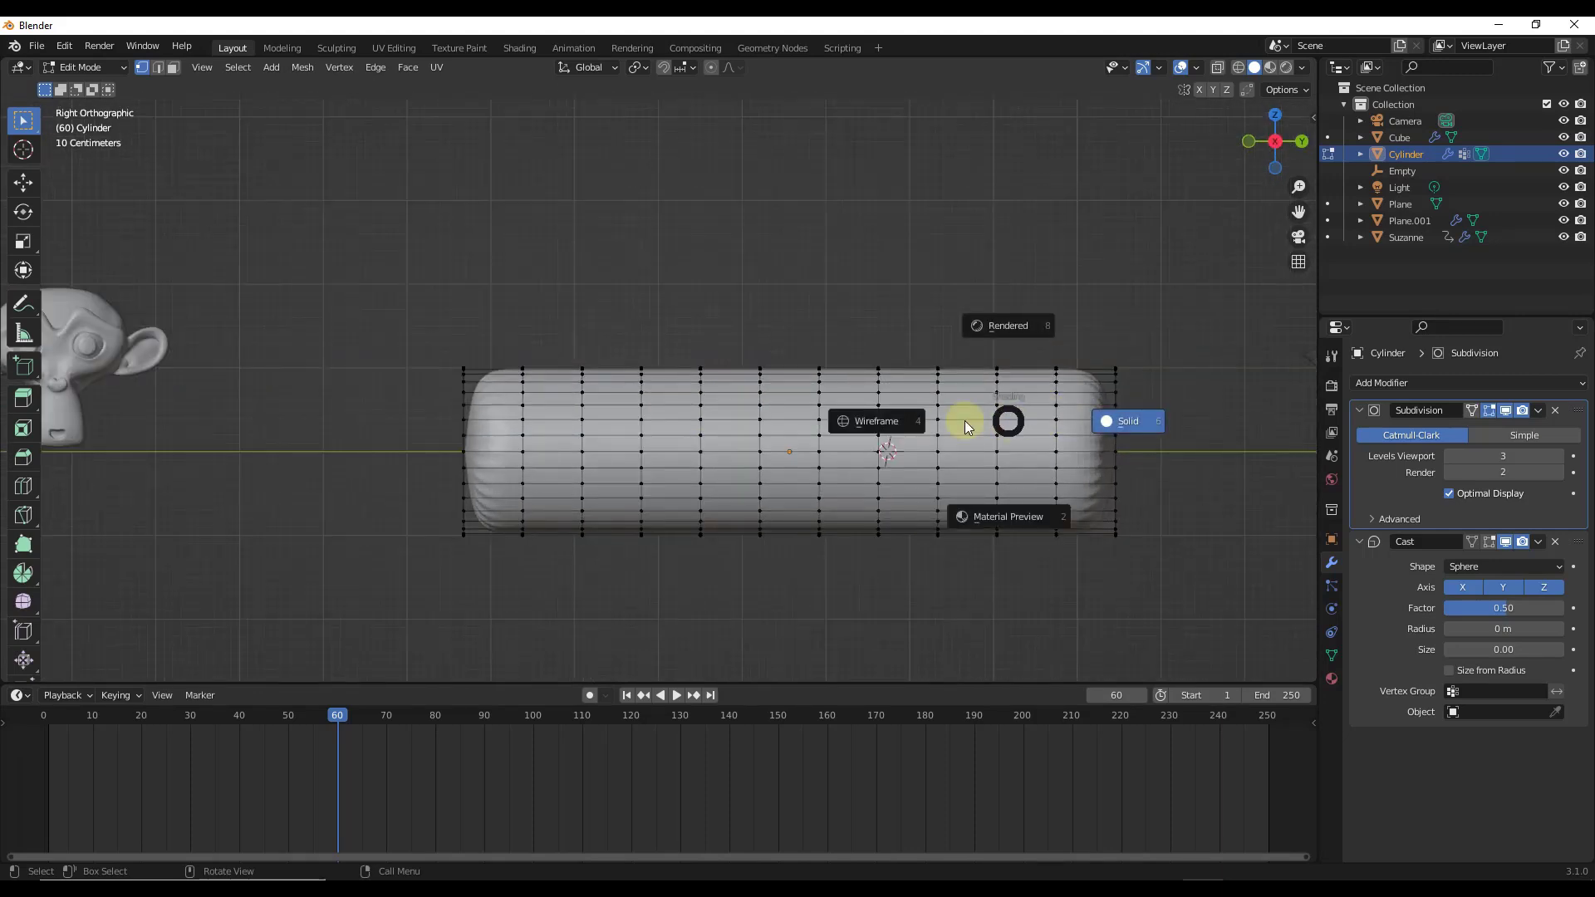
{"action": "left_click", "coordinate": [898, 421]}
{"action": "mouse_move", "coordinate": [413, 324]}
{"action": "left_mouse_down"}
{"action": "mouse_move", "coordinate": [542, 557]}
{"action": "mouse_move", "coordinate": [600, 570]}
{"action": "left_mouse_up"}
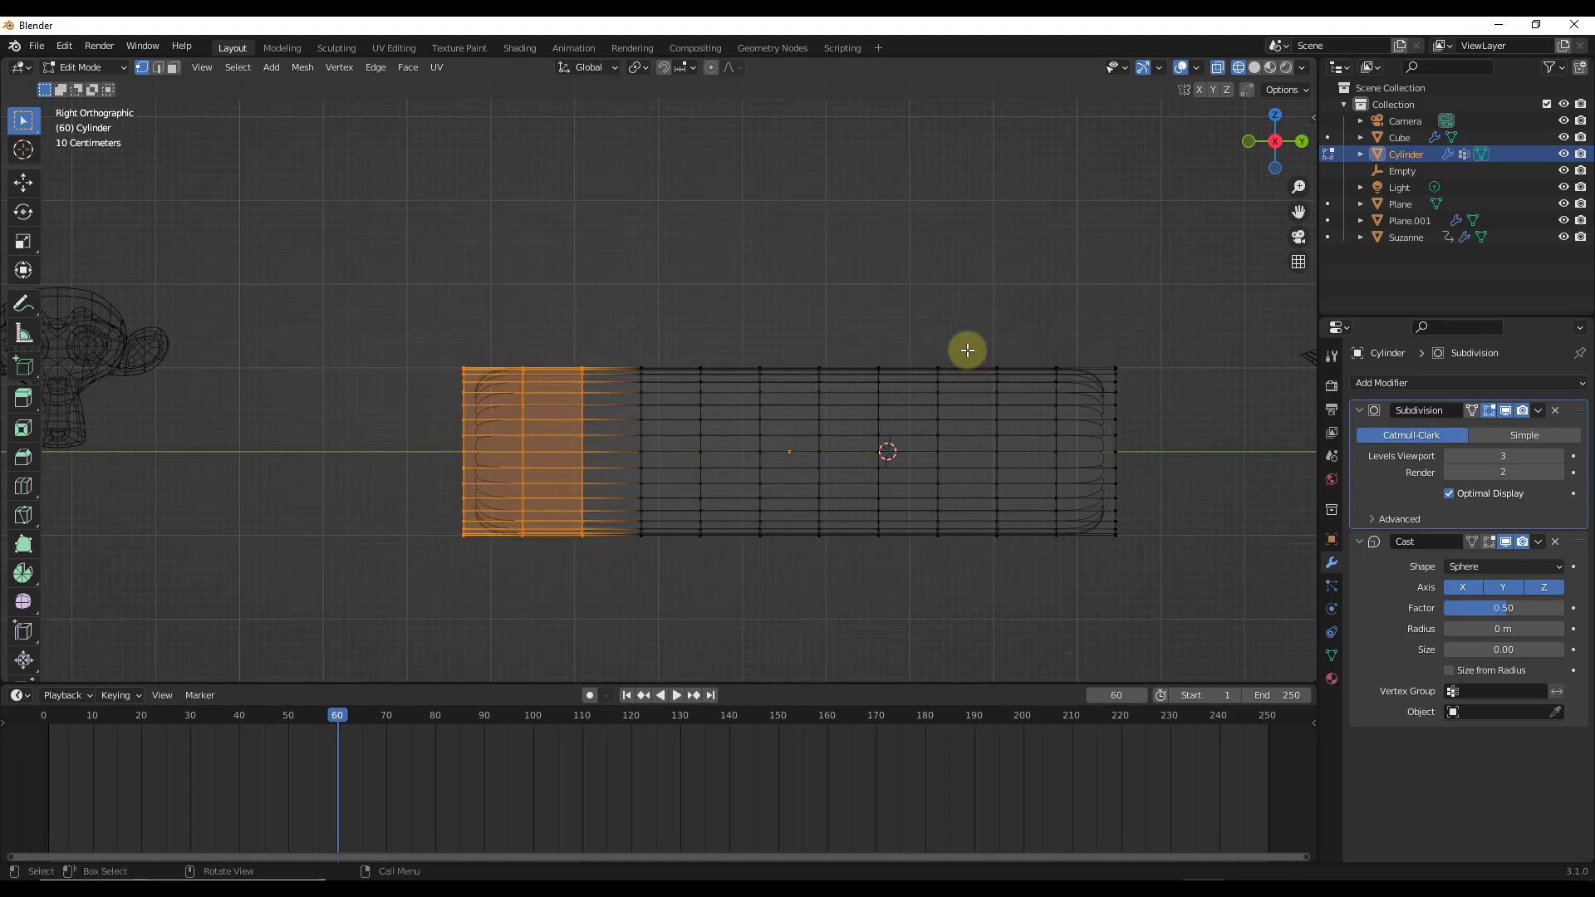
{"action": "left_click_drag", "start_coordinate": [967, 350], "coordinate": [1161, 570]}
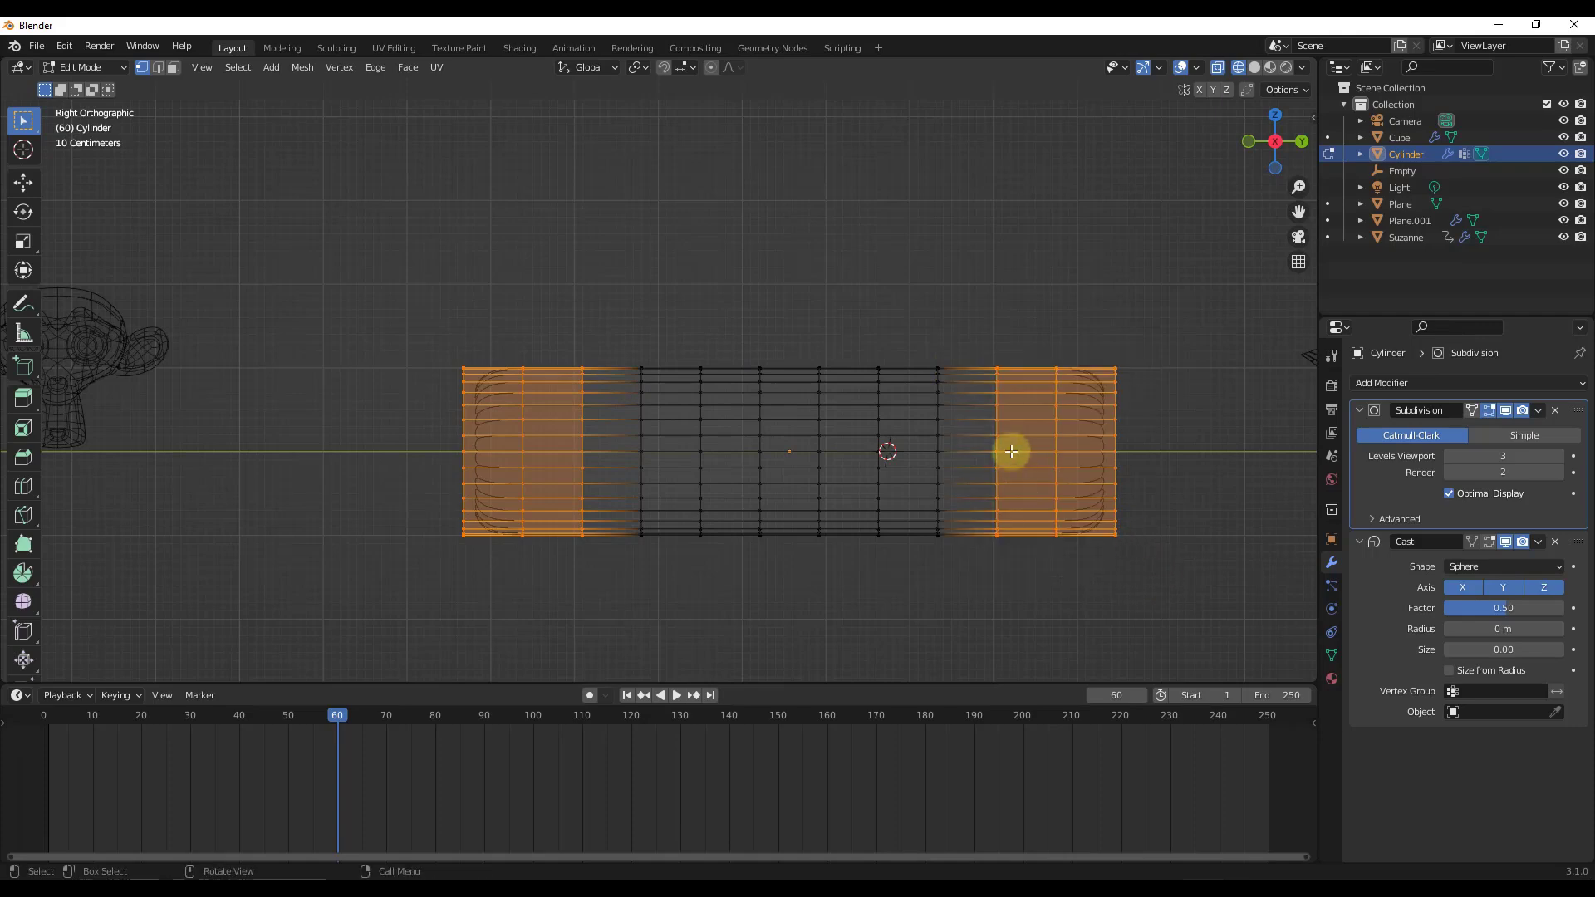
Assign the selected end vertices to the Inflate vertex group and return to Object Mode.
{"action": "middle_click_drag", "start_coordinate": [1011, 452], "coordinate": [1131, 509]}
{"action": "left_click", "coordinate": [1332, 656]}
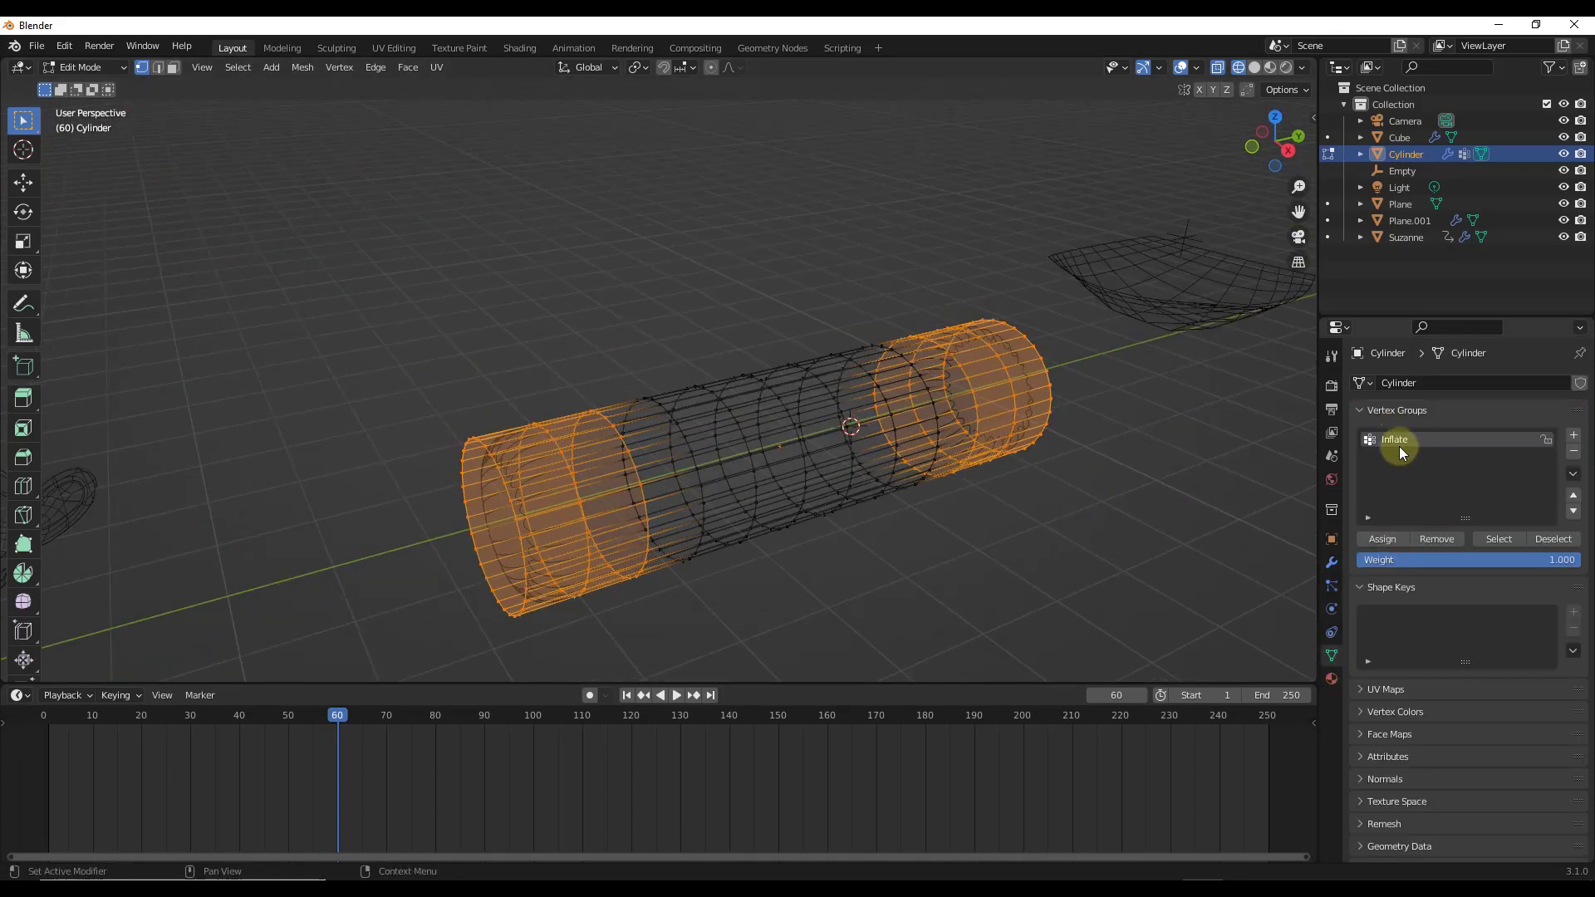
{"action": "left_click", "coordinate": [1382, 540]}
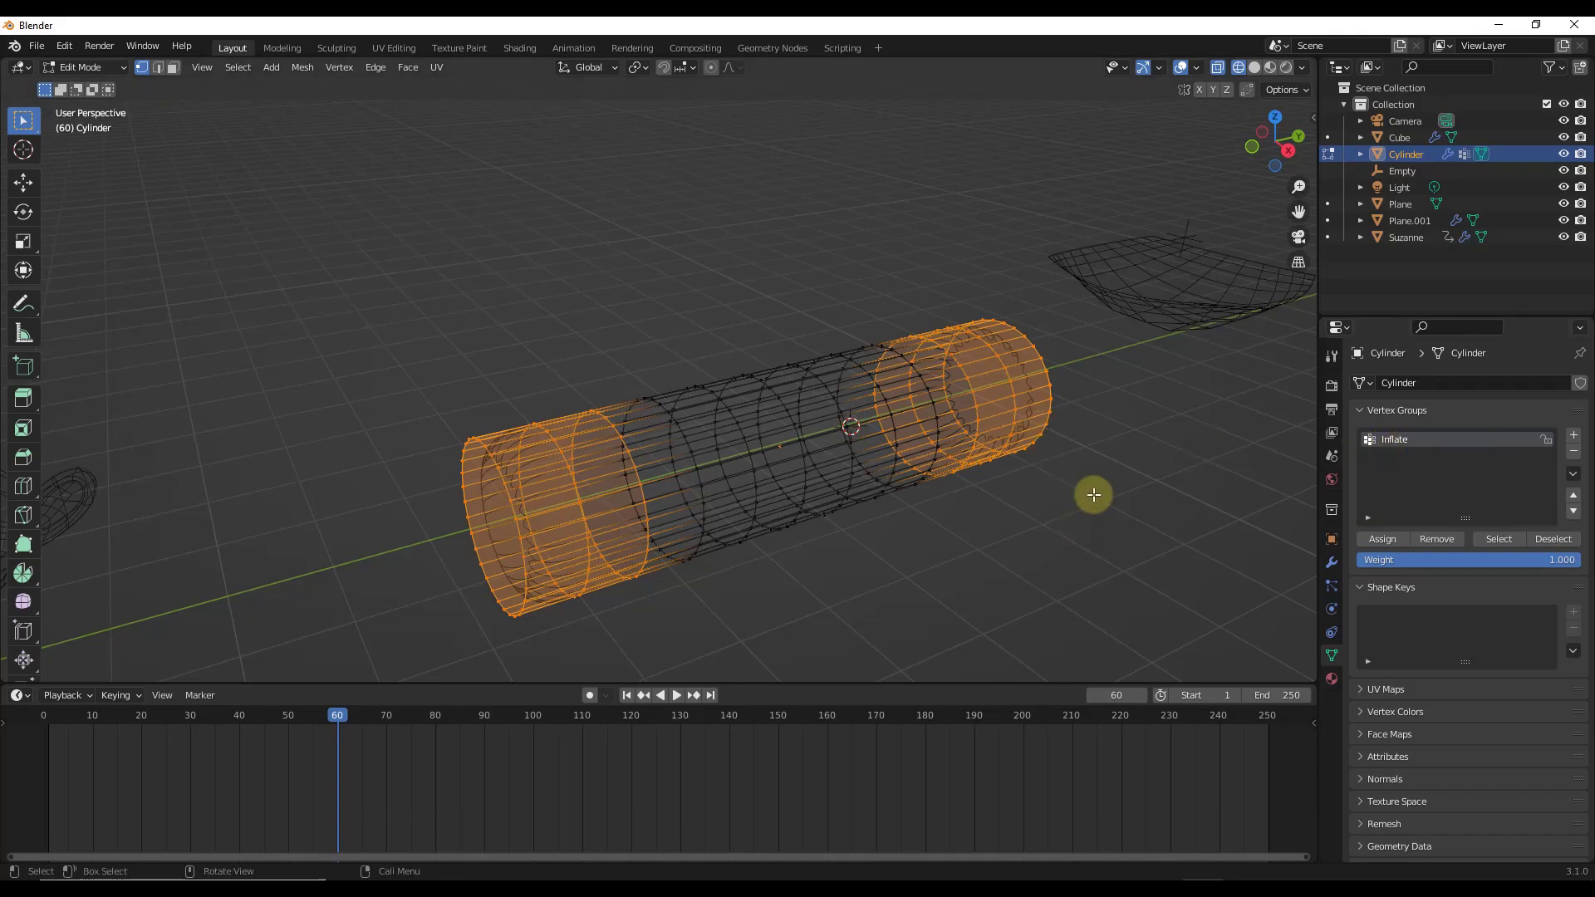
{"action": "key", "text": "Tab"}
In Material Preview, set the cylinder's Cast modifier Vertex Group to Inflate.
{"action": "middle_click_drag", "start_coordinate": [1040, 455], "coordinate": [1083, 445]}
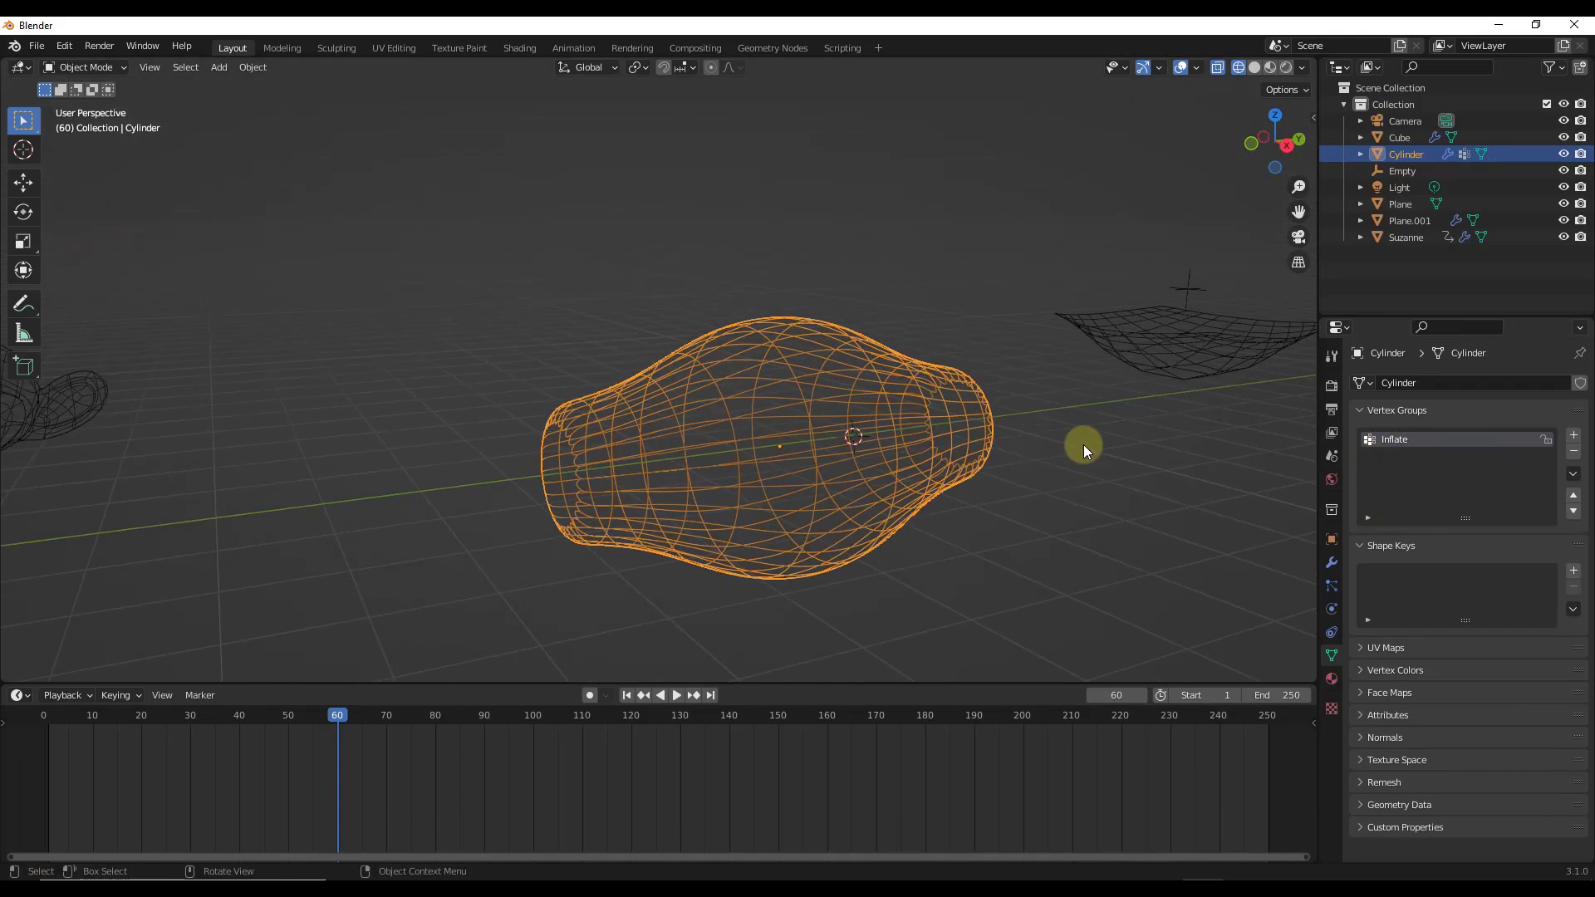
{"action": "left_click", "coordinate": [1332, 562]}
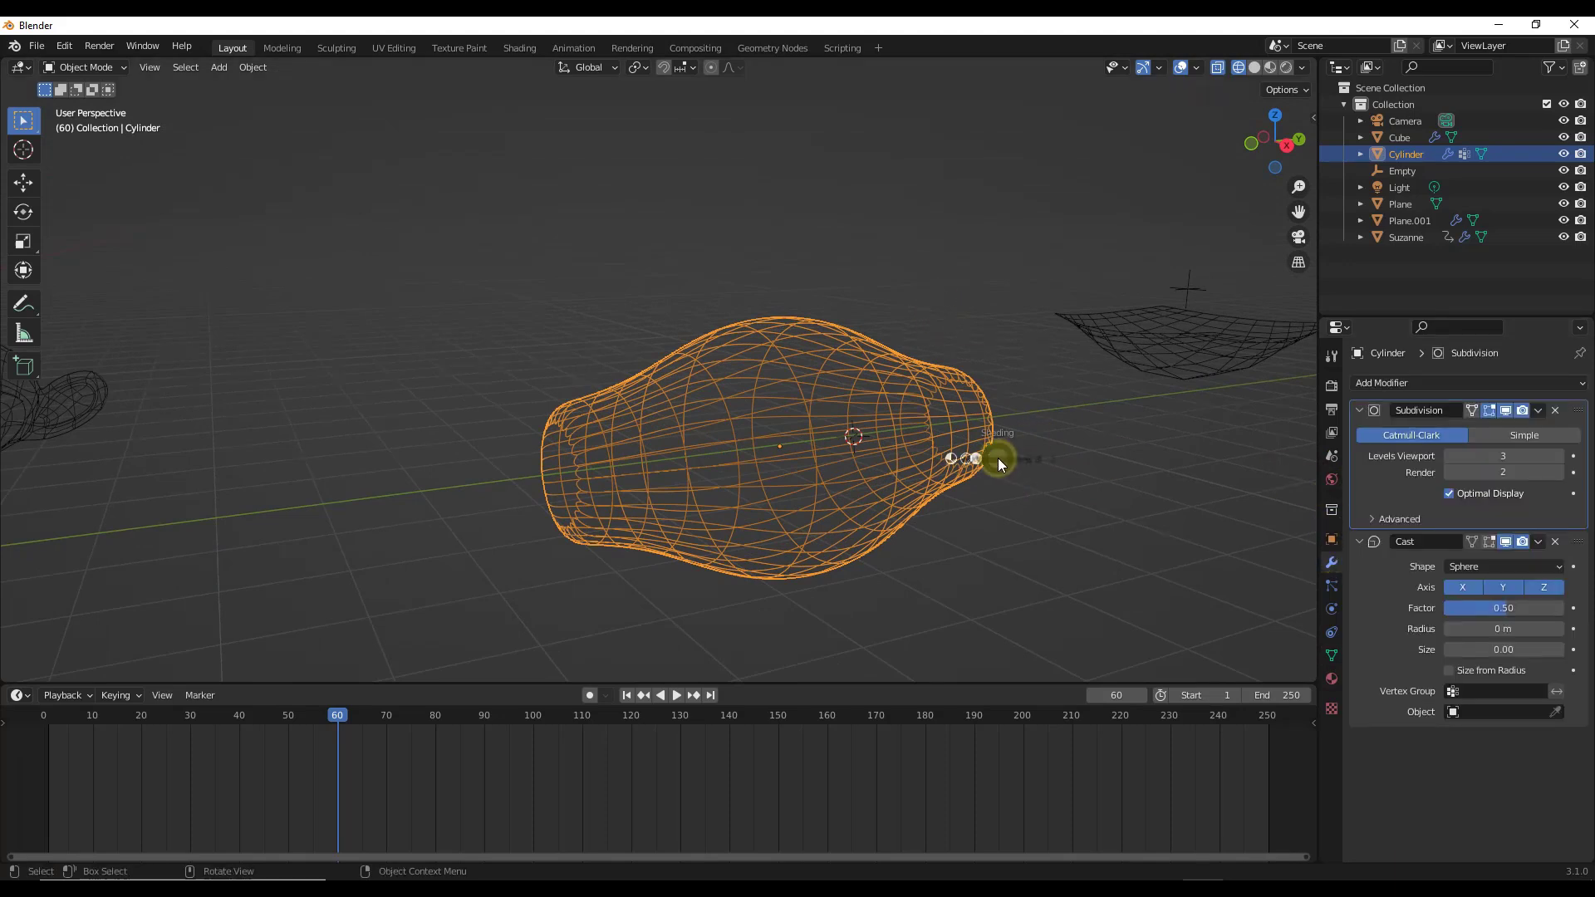
{"action": "left_click", "coordinate": [992, 555]}
{"action": "scroll", "coordinate": [992, 555], "scroll_direction": "up", "scroll_amount": 4}
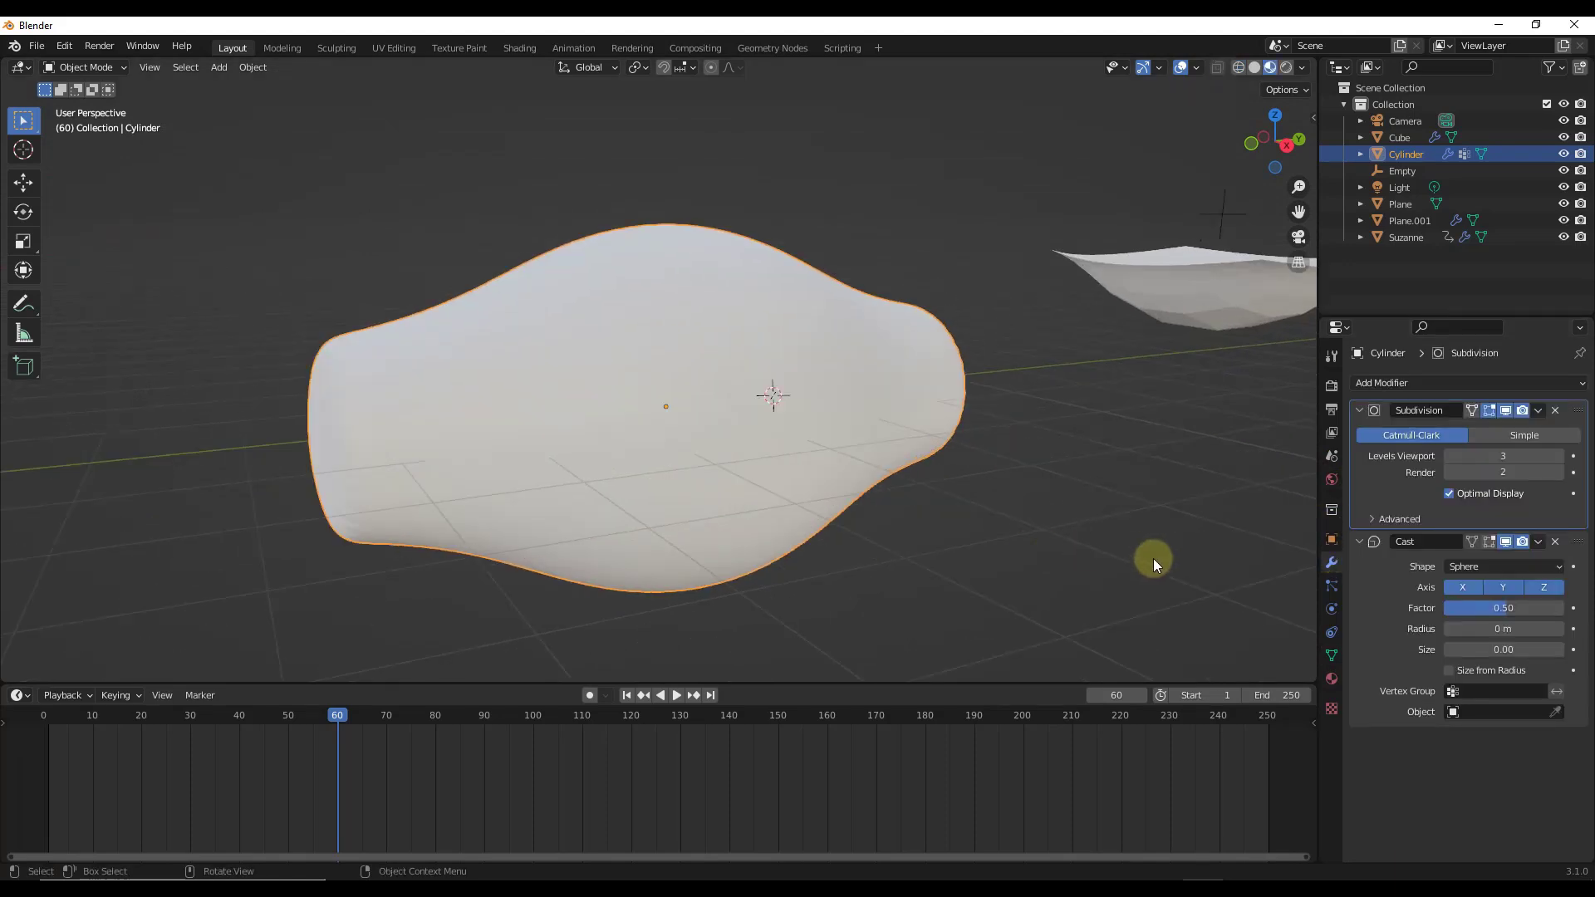
{"action": "left_click", "coordinate": [1503, 689]}
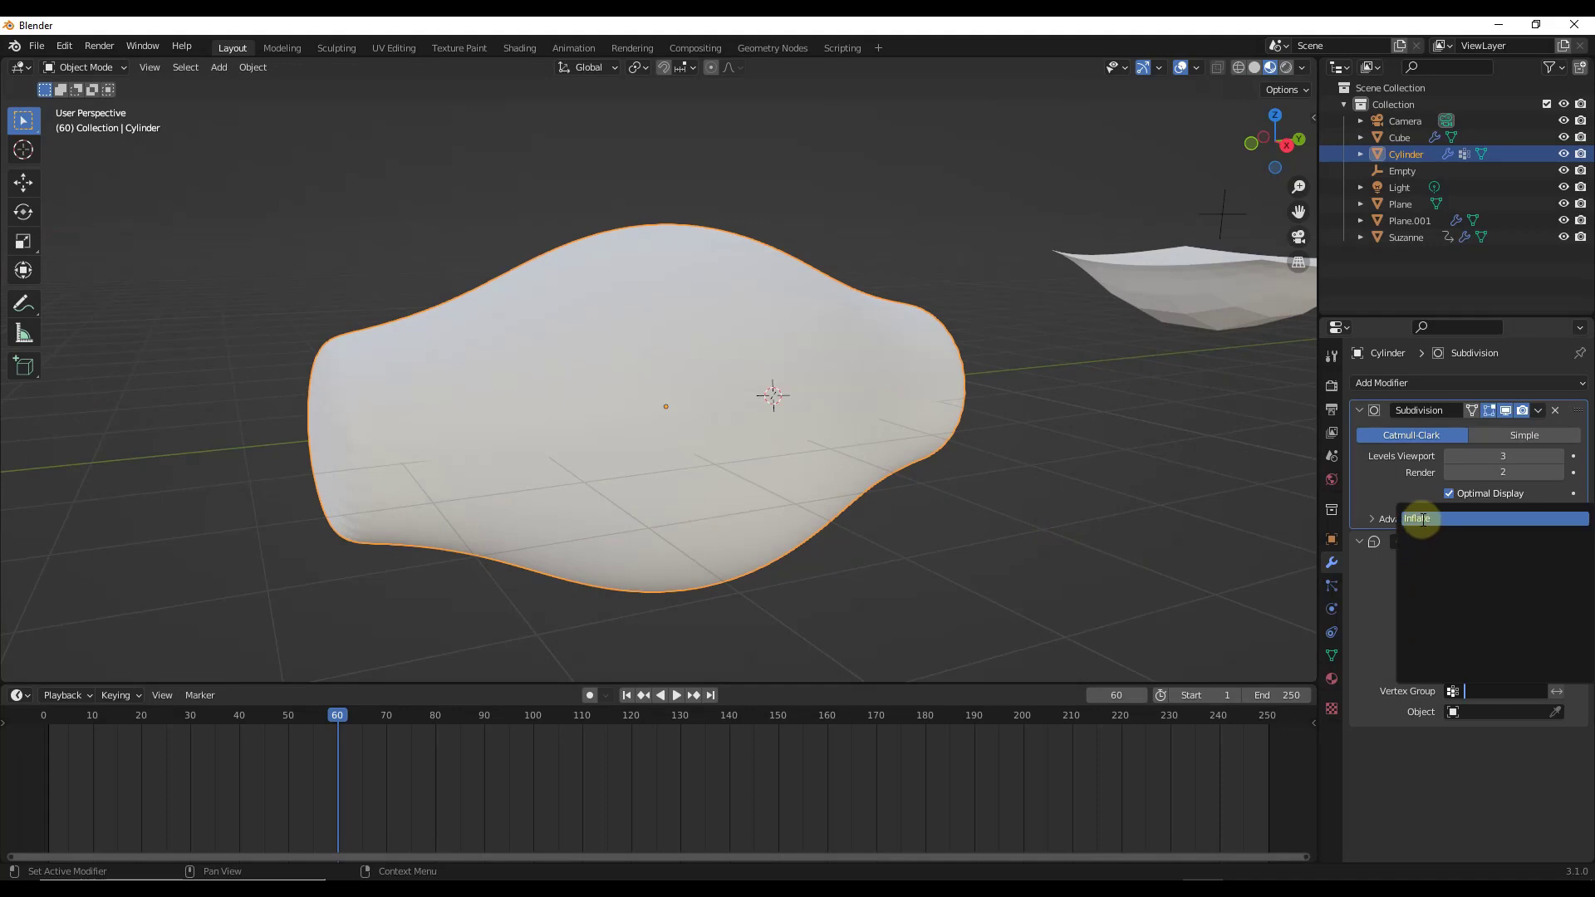
{"action": "left_click", "coordinate": [1422, 520]}
Return to Solid shading and vary the Cast Factor to watch the ends bulge.
{"action": "middle_click_drag", "start_coordinate": [1070, 506], "coordinate": [1018, 520]}
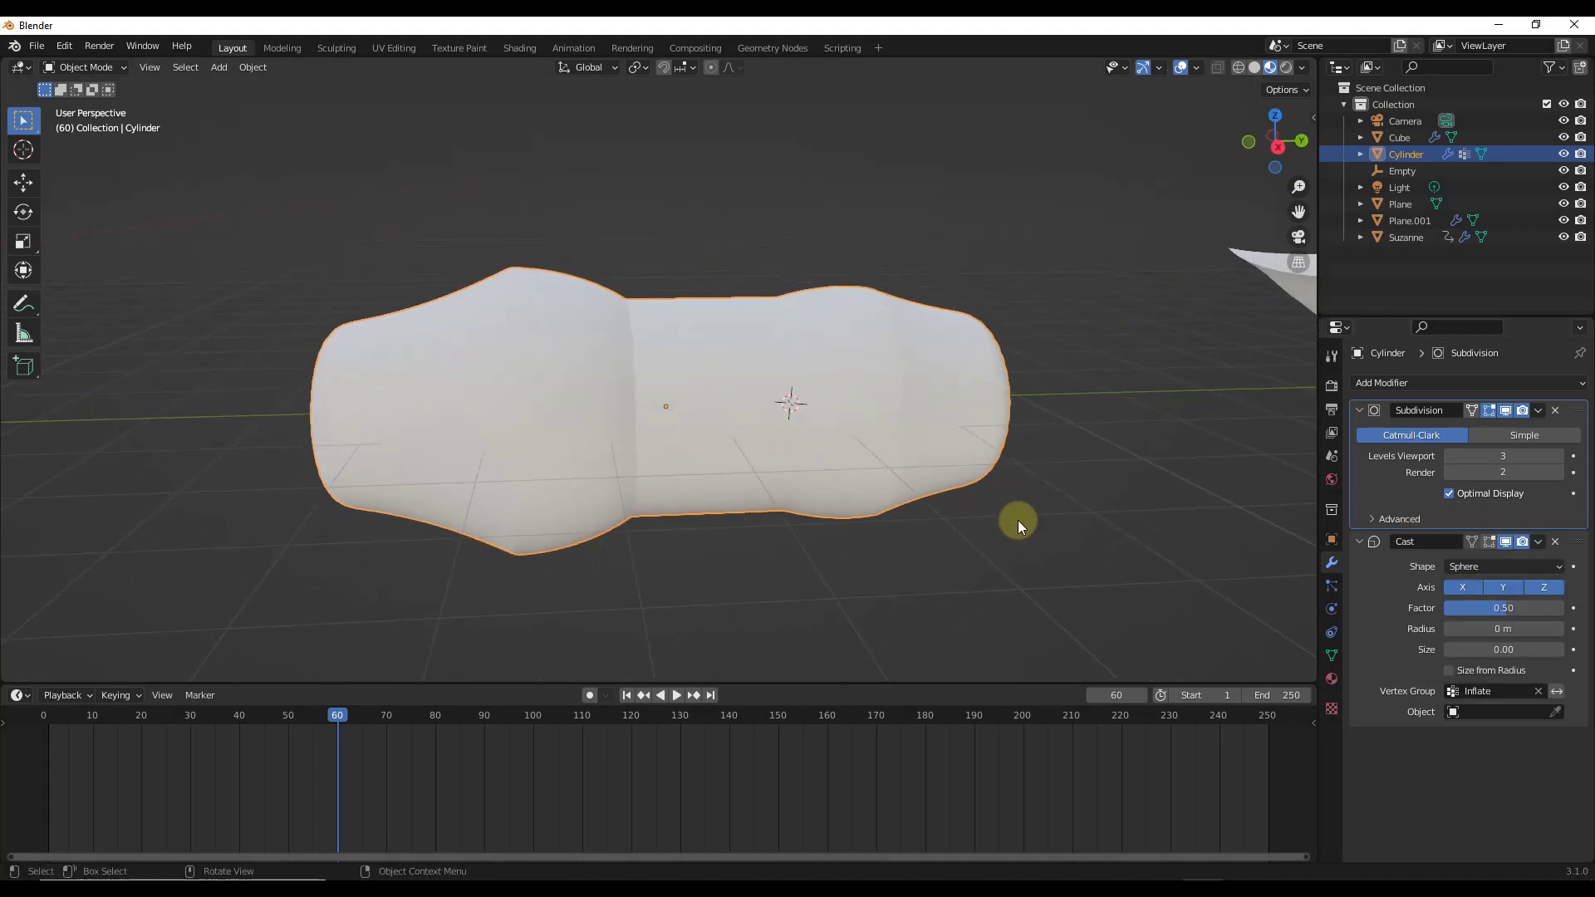
{"action": "left_click", "coordinate": [1255, 67]}
{"action": "mouse_move", "coordinate": [1506, 612]}
{"action": "left_mouse_down"}
{"action": "mouse_move", "coordinate": [1520, 609]}
{"action": "mouse_move", "coordinate": [1487, 609]}
{"action": "mouse_move", "coordinate": [1522, 607]}
{"action": "mouse_move", "coordinate": [1508, 607]}
{"action": "left_mouse_up"}
{"action": "left_click", "coordinate": [1507, 608]}
Reset Cast Factor to 0, switch Shape to Cuboid, then set Factor to 1.00.
{"action": "type", "text": "0"}
{"action": "key", "text": "Return"}
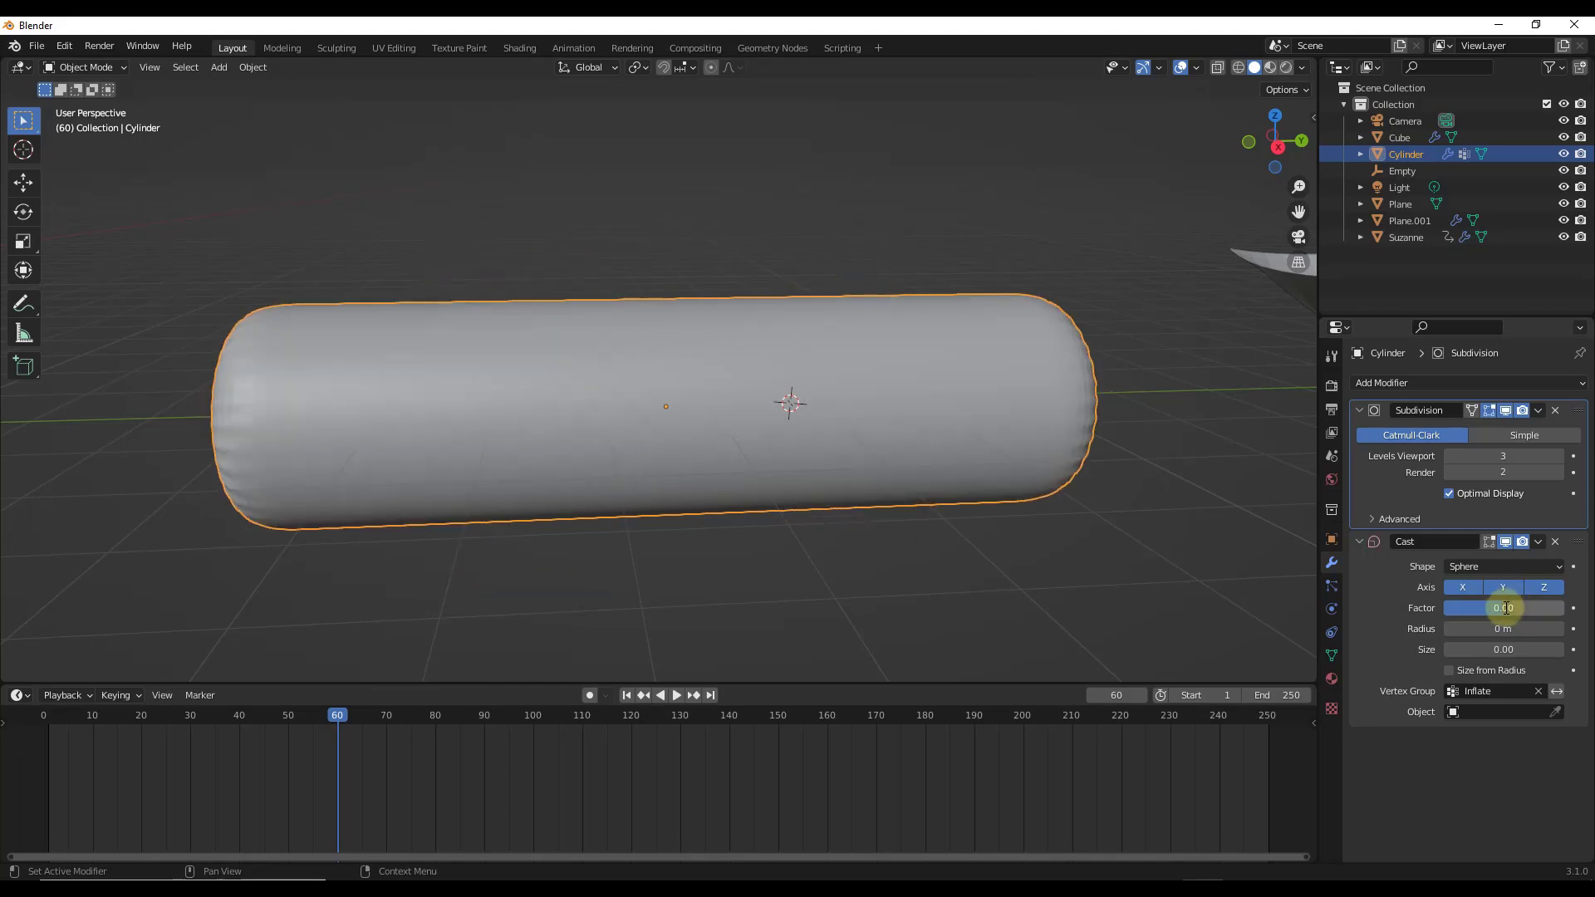
{"action": "left_click", "coordinate": [1470, 567]}
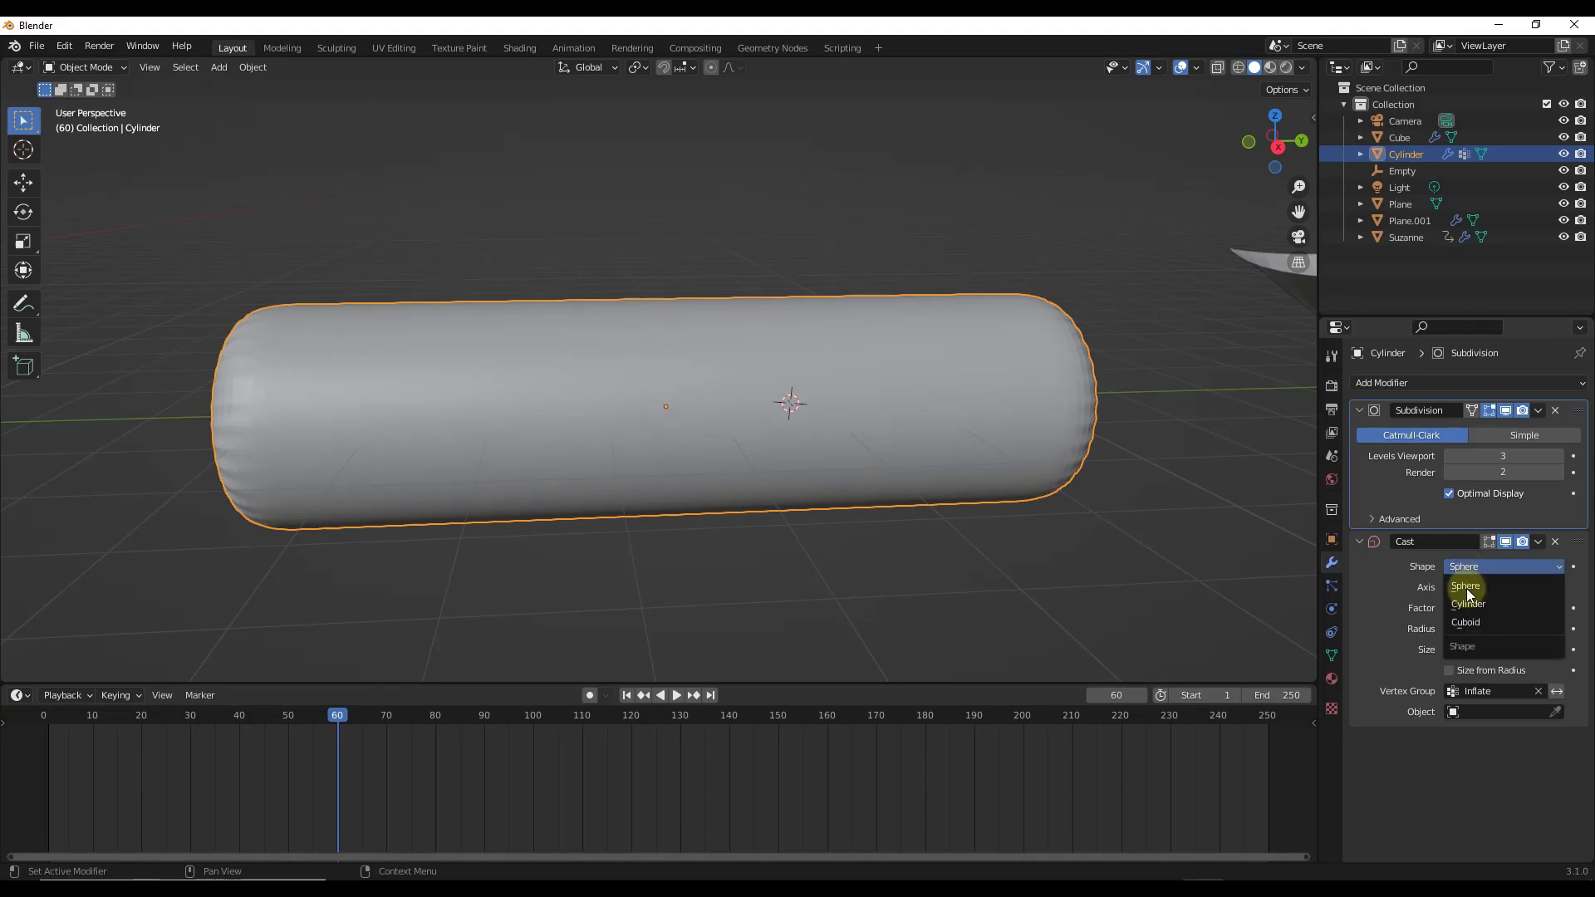
{"action": "left_click", "coordinate": [1469, 624]}
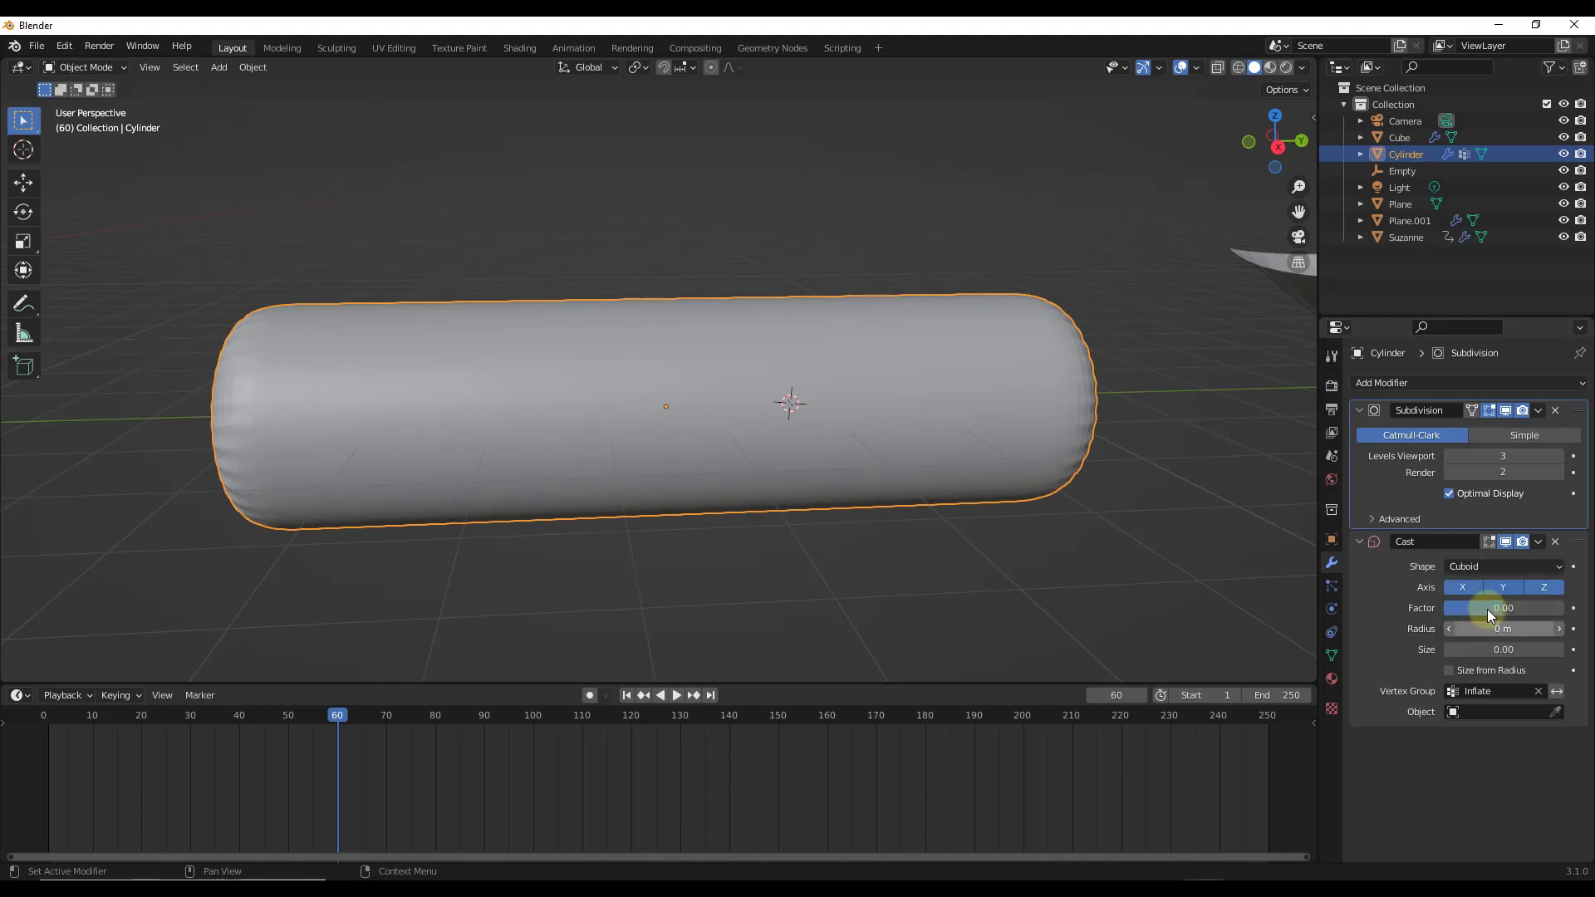
{"action": "left_click", "coordinate": [1506, 609]}
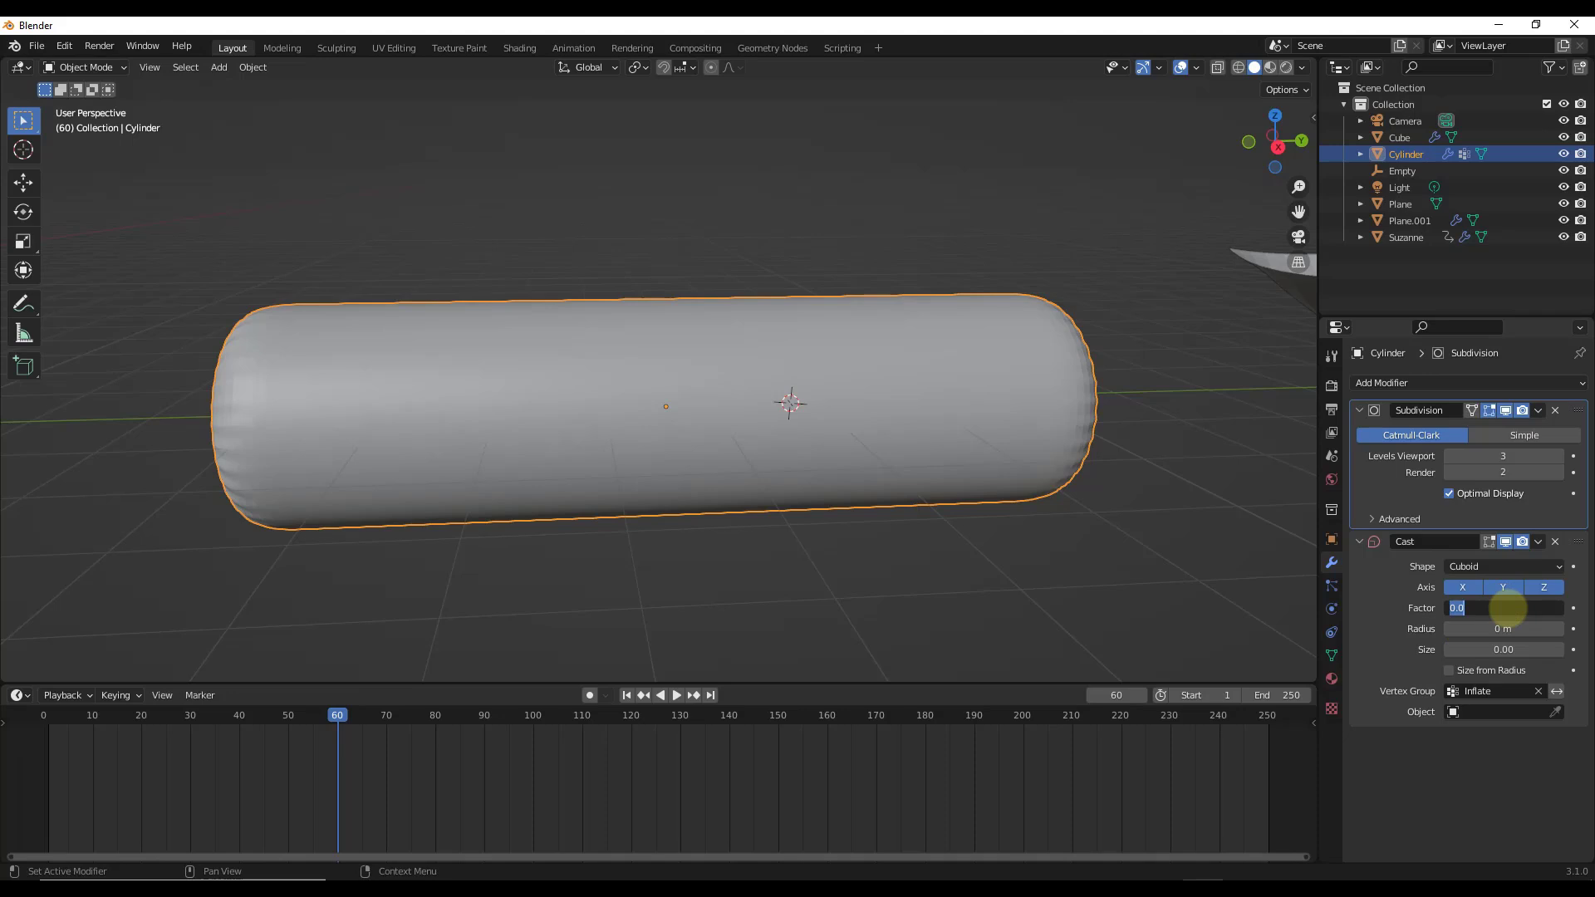
{"action": "type", "text": "1"}
{"action": "key", "text": "Return"}
Test the cuboid Size at 0.05, then return it to 0.00.
{"action": "mouse_move", "coordinate": [915, 441]}
{"action": "middle_mouse_down"}
{"action": "mouse_move", "coordinate": [771, 425]}
{"action": "mouse_move", "coordinate": [980, 438]}
{"action": "mouse_move", "coordinate": [850, 430]}
{"action": "mouse_move", "coordinate": [914, 449]}
{"action": "middle_mouse_up"}
{"action": "scroll", "coordinate": [969, 432], "scroll_direction": "down", "scroll_amount": 3}
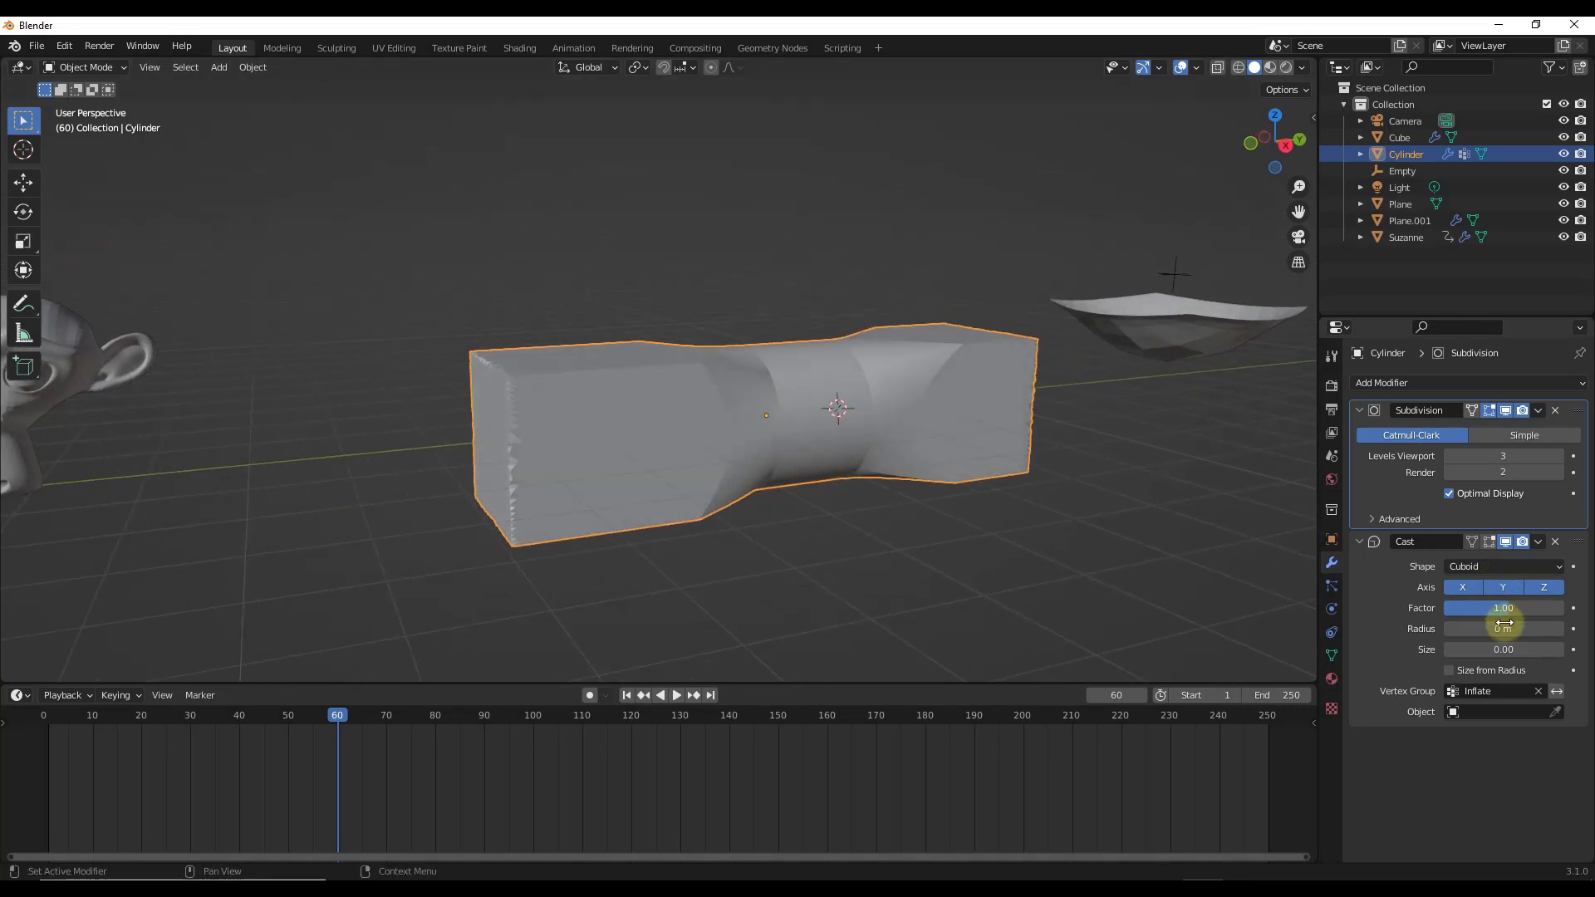
{"action": "left_click_drag", "start_coordinate": [1504, 649], "coordinate": [1508, 649]}
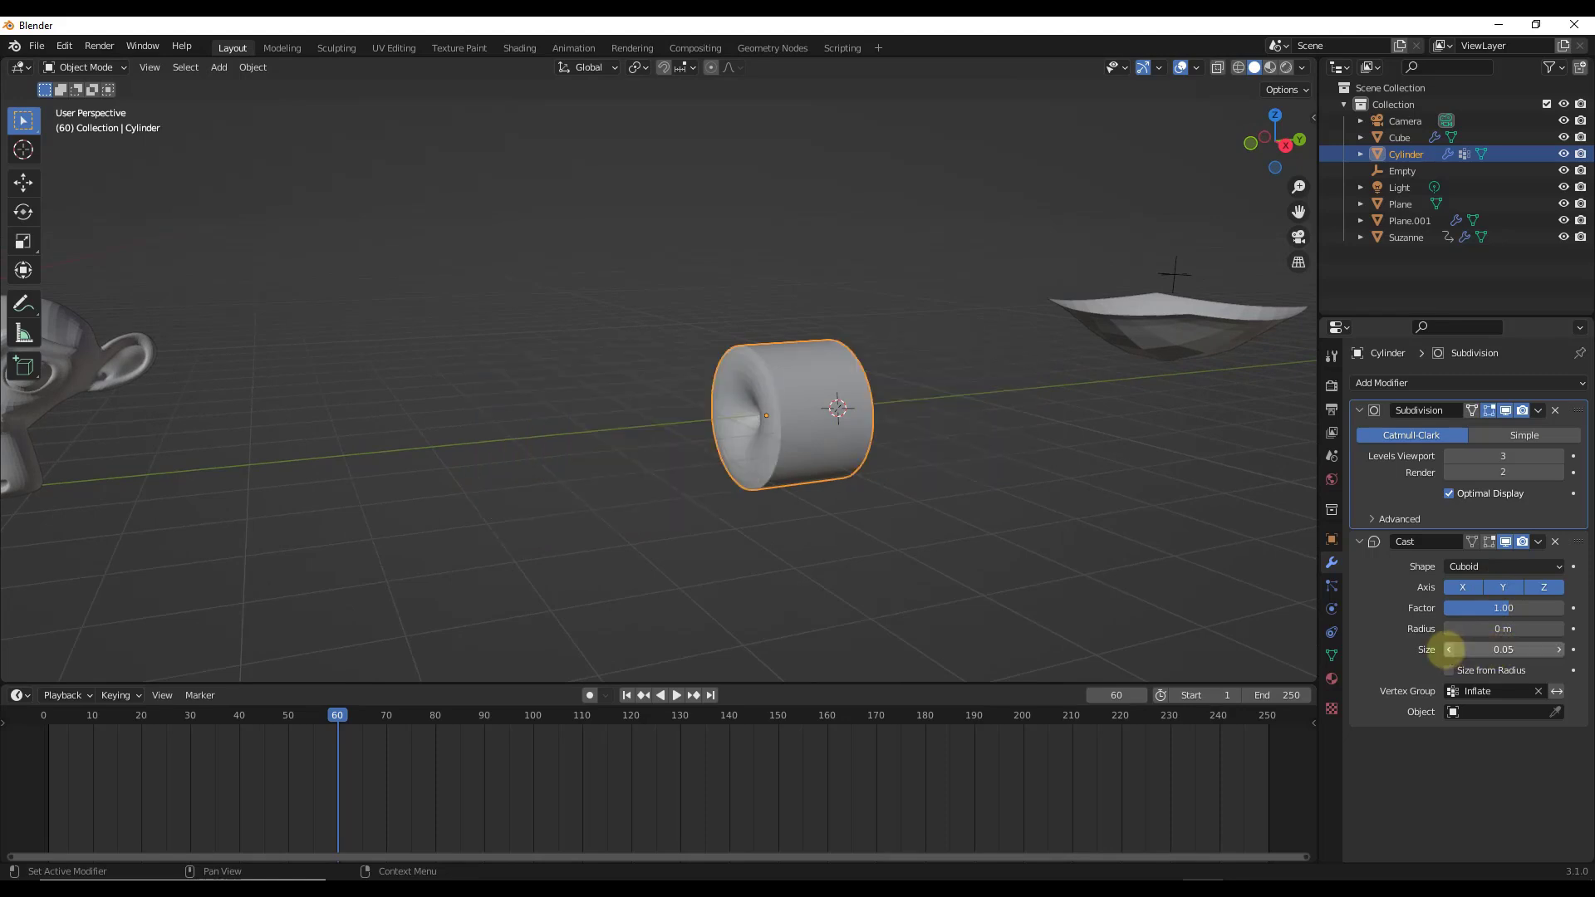
{"action": "left_click", "coordinate": [1449, 650]}
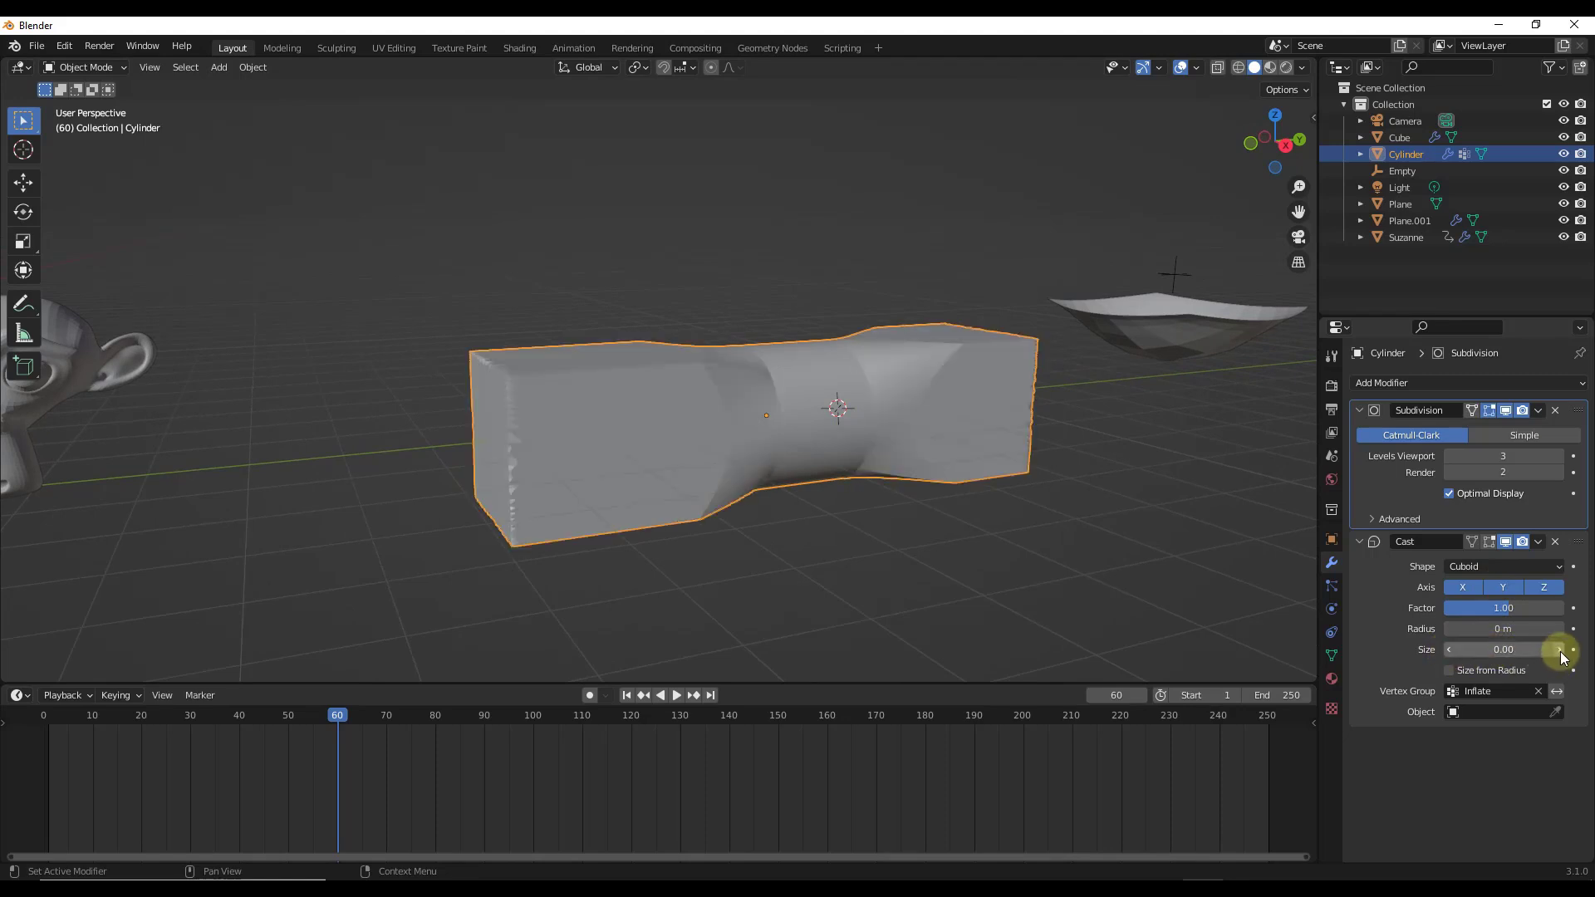
{"action": "left_click", "coordinate": [1560, 650]}
{"action": "left_click", "coordinate": [1455, 649]}
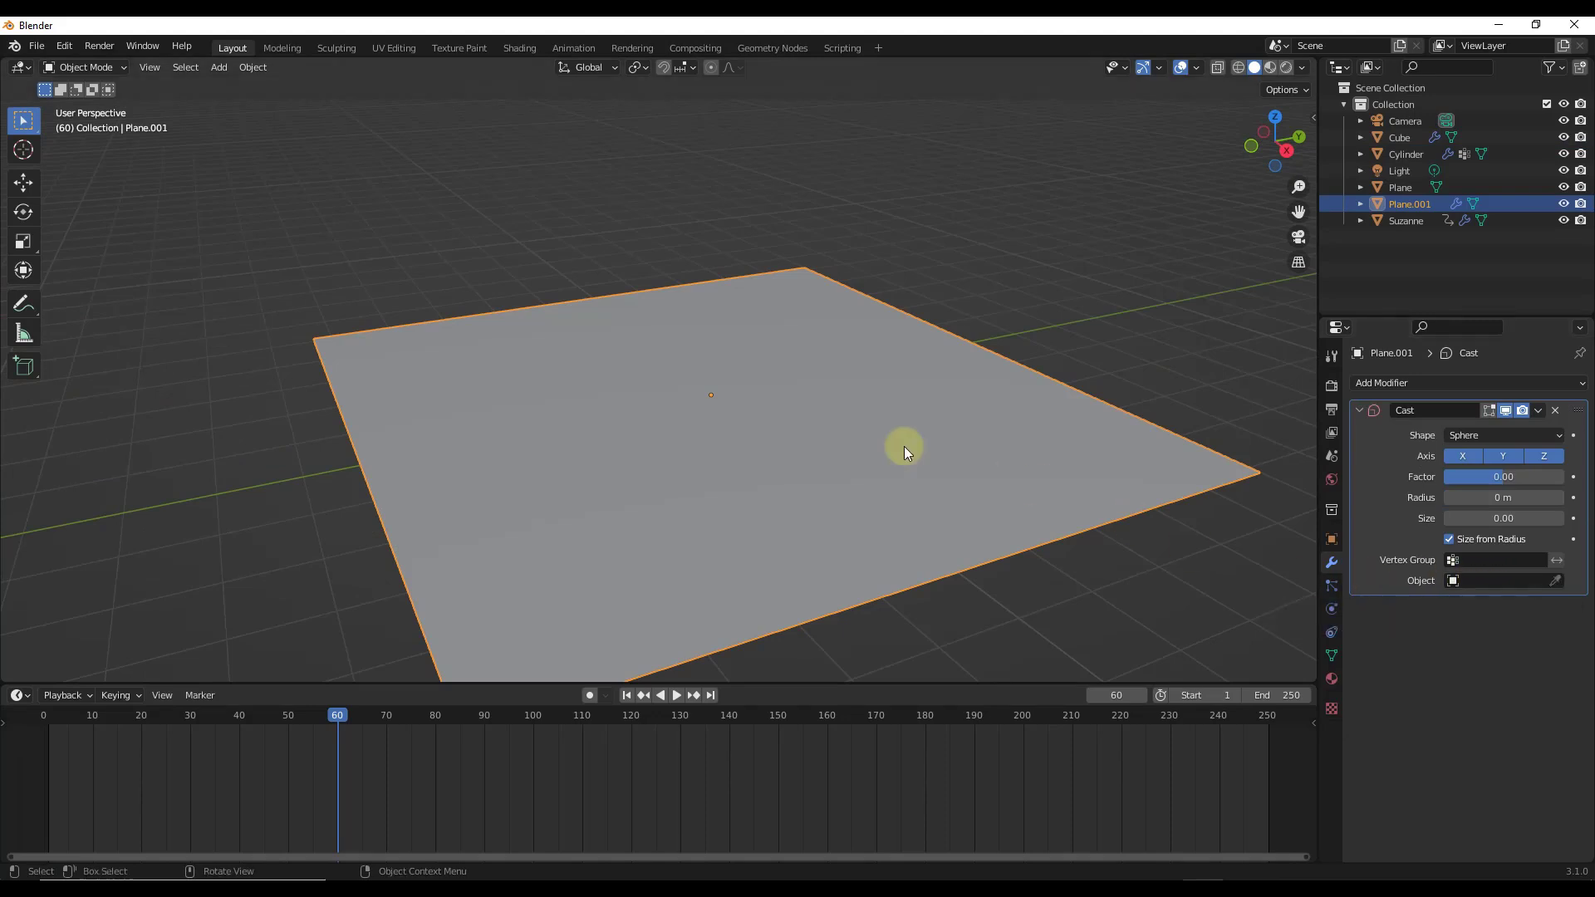
Add a UV Sphere mesh to the scene.
{"action": "mouse_move", "coordinate": [750, 432]}
{"action": "middle_mouse_down"}
{"action": "mouse_move", "coordinate": [746, 403]}
{"action": "mouse_move", "coordinate": [746, 417]}
{"action": "middle_mouse_up"}
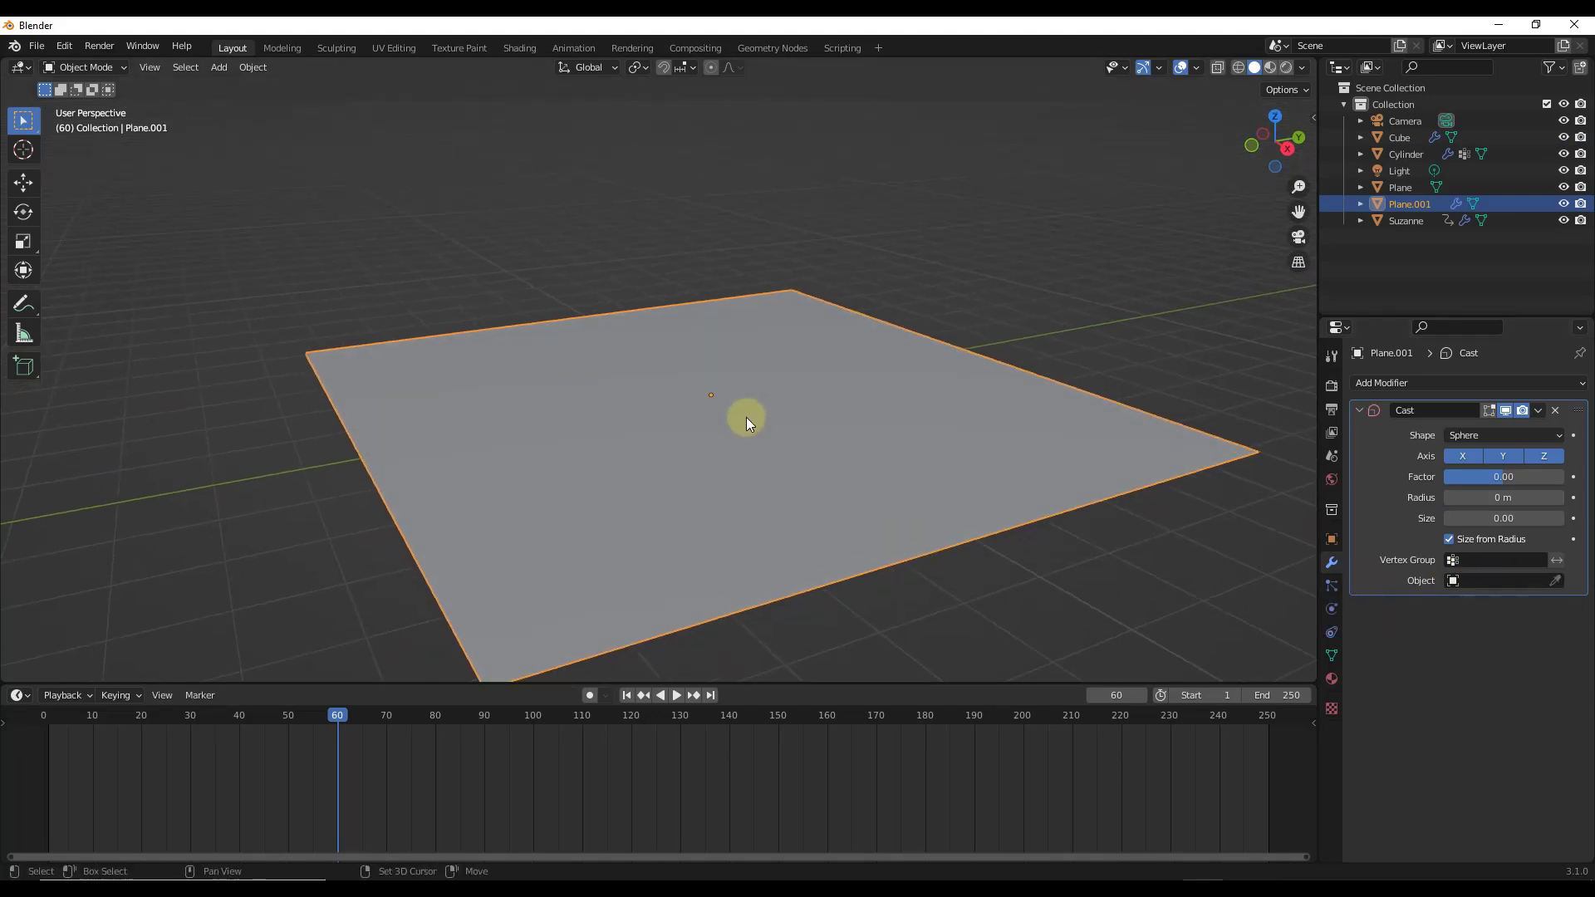
{"action": "key", "text": "shift+a"}
{"action": "mouse_move", "coordinate": [746, 417]}
{"action": "left_click", "coordinate": [831, 464]}
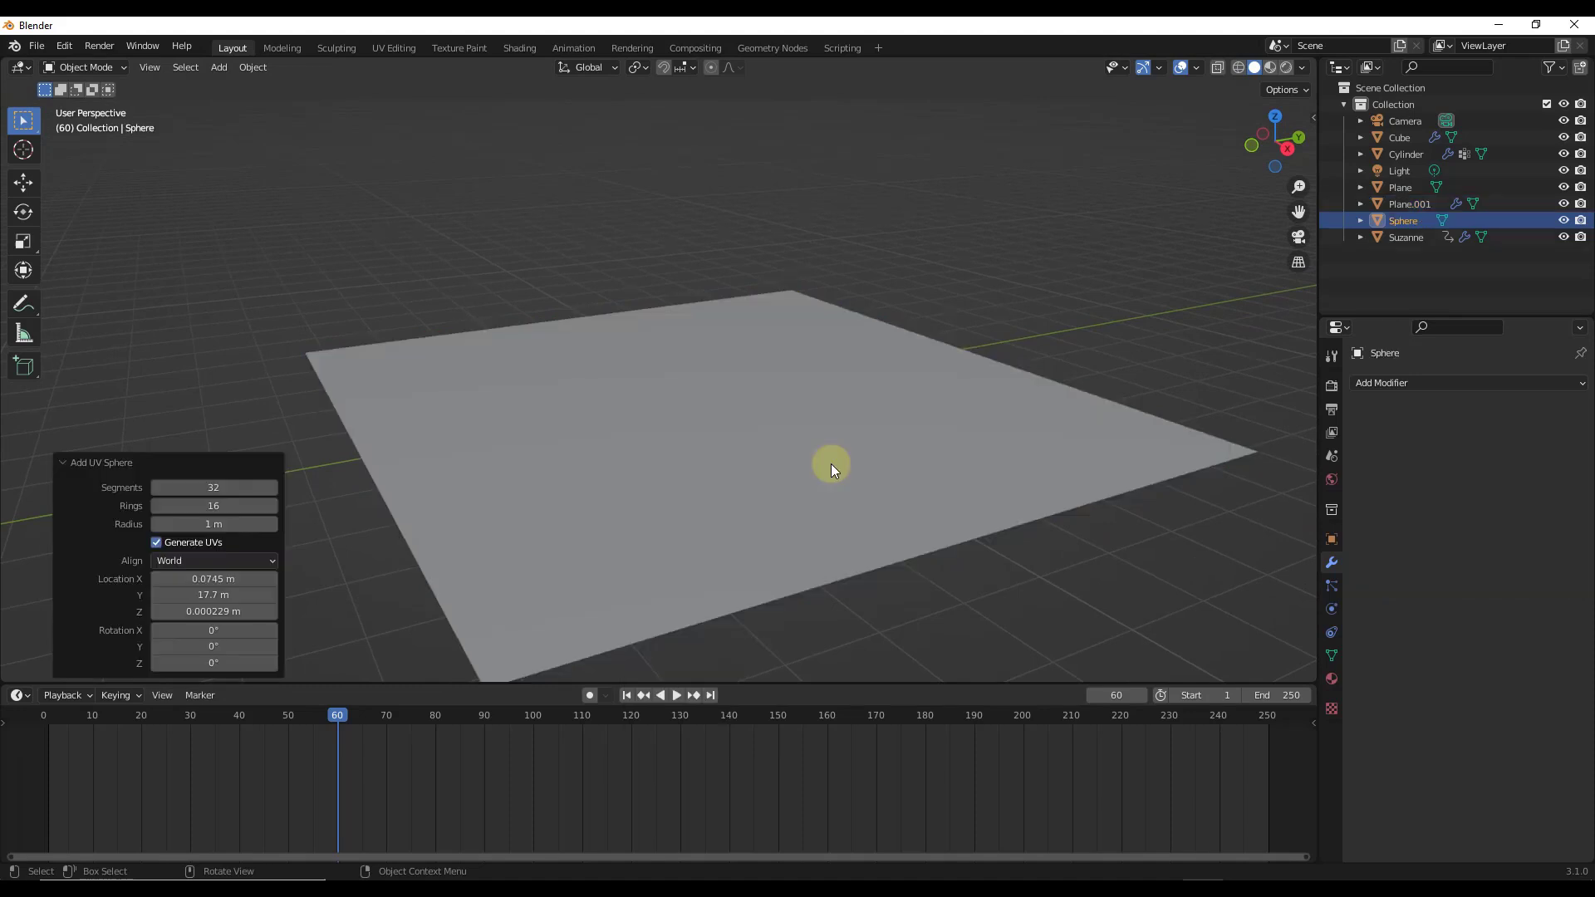
{"action": "scroll", "coordinate": [645, 453], "scroll_direction": "down", "scroll_amount": 6}
Move the sphere along Y over the plane, raise it about 3.46 m, then reselect Plane.001.
{"action": "key", "text": "g"}
{"action": "key", "text": "y"}
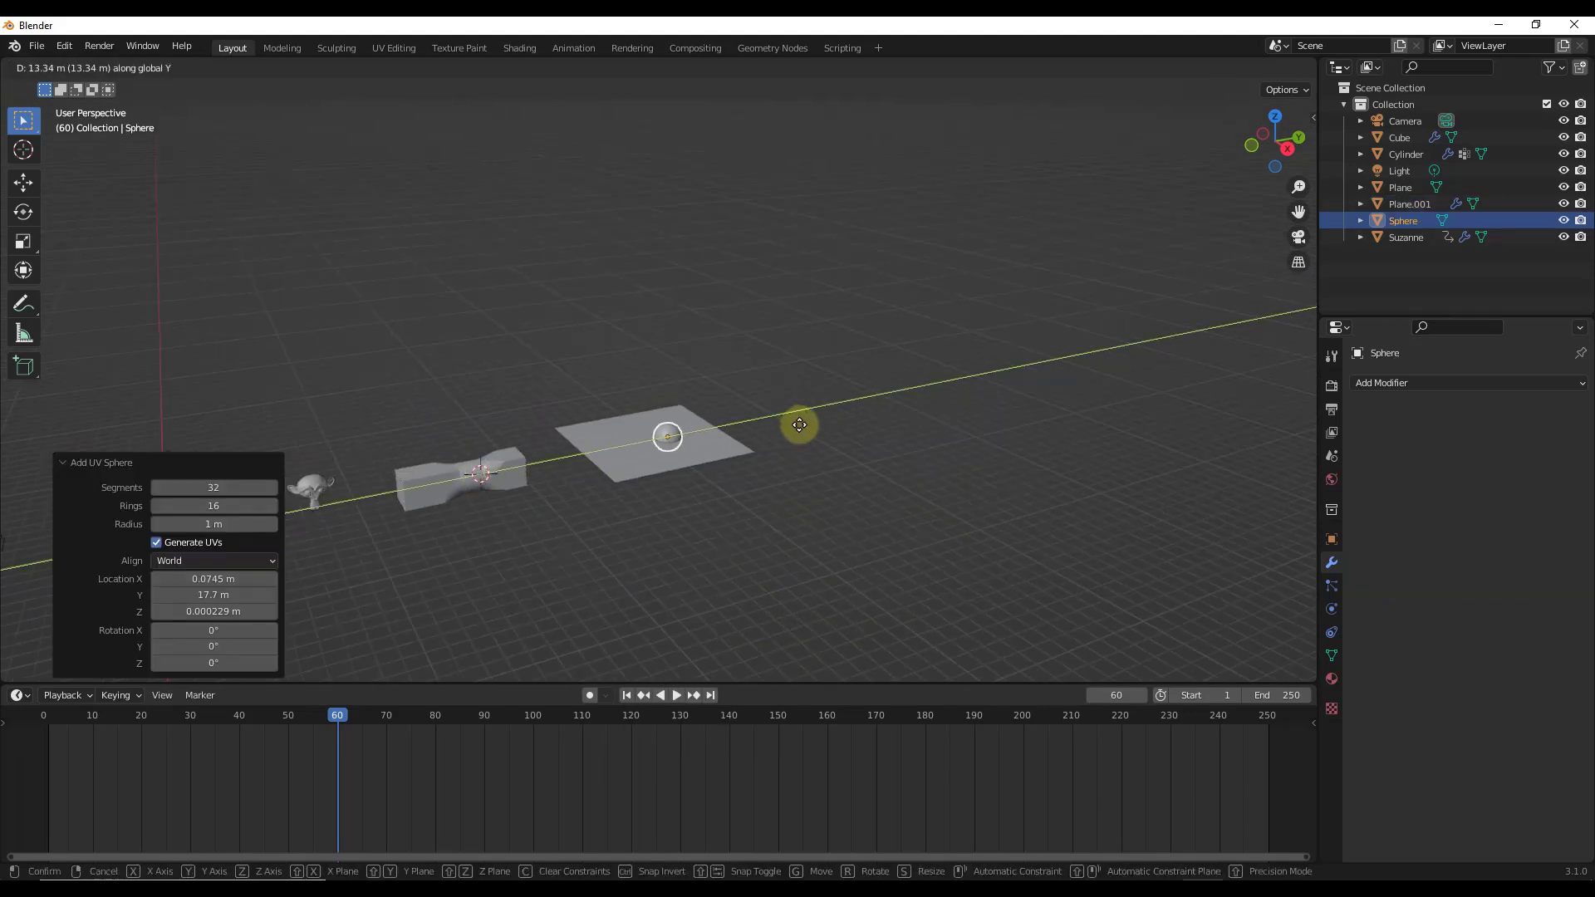
{"action": "left_click", "coordinate": [665, 452]}
{"action": "key", "text": "g"}
{"action": "key", "text": "z"}
{"action": "left_click", "coordinate": [665, 405]}
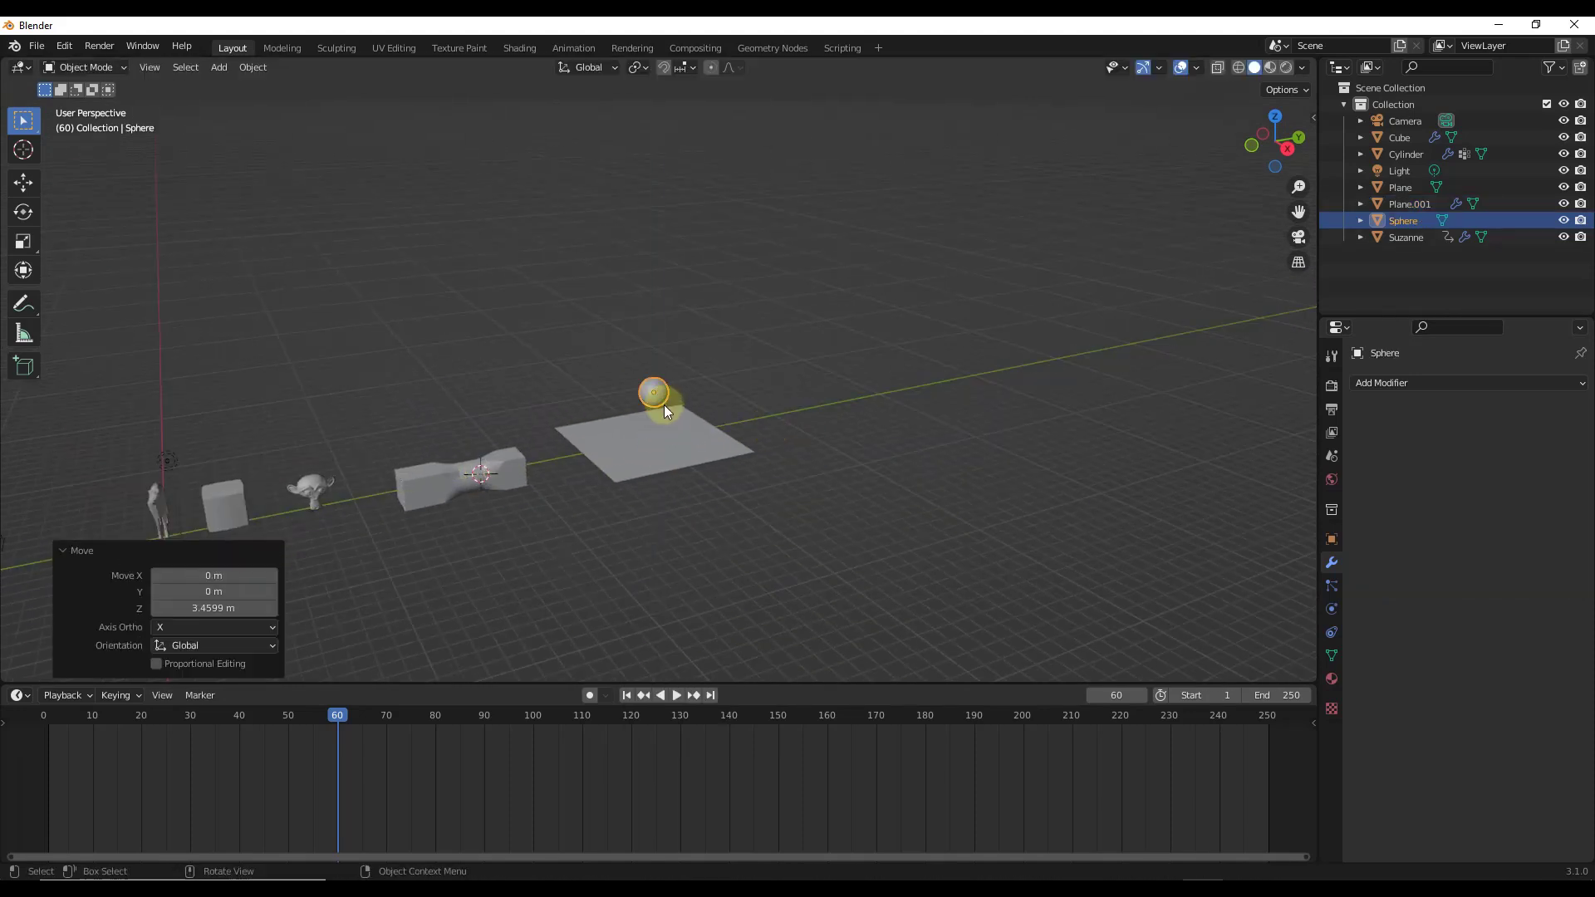
{"action": "scroll", "coordinate": [661, 541], "scroll_direction": "up", "scroll_amount": 5}
{"action": "left_click", "coordinate": [661, 542]}
{"action": "scroll", "coordinate": [719, 552], "scroll_direction": "up", "scroll_amount": 4}
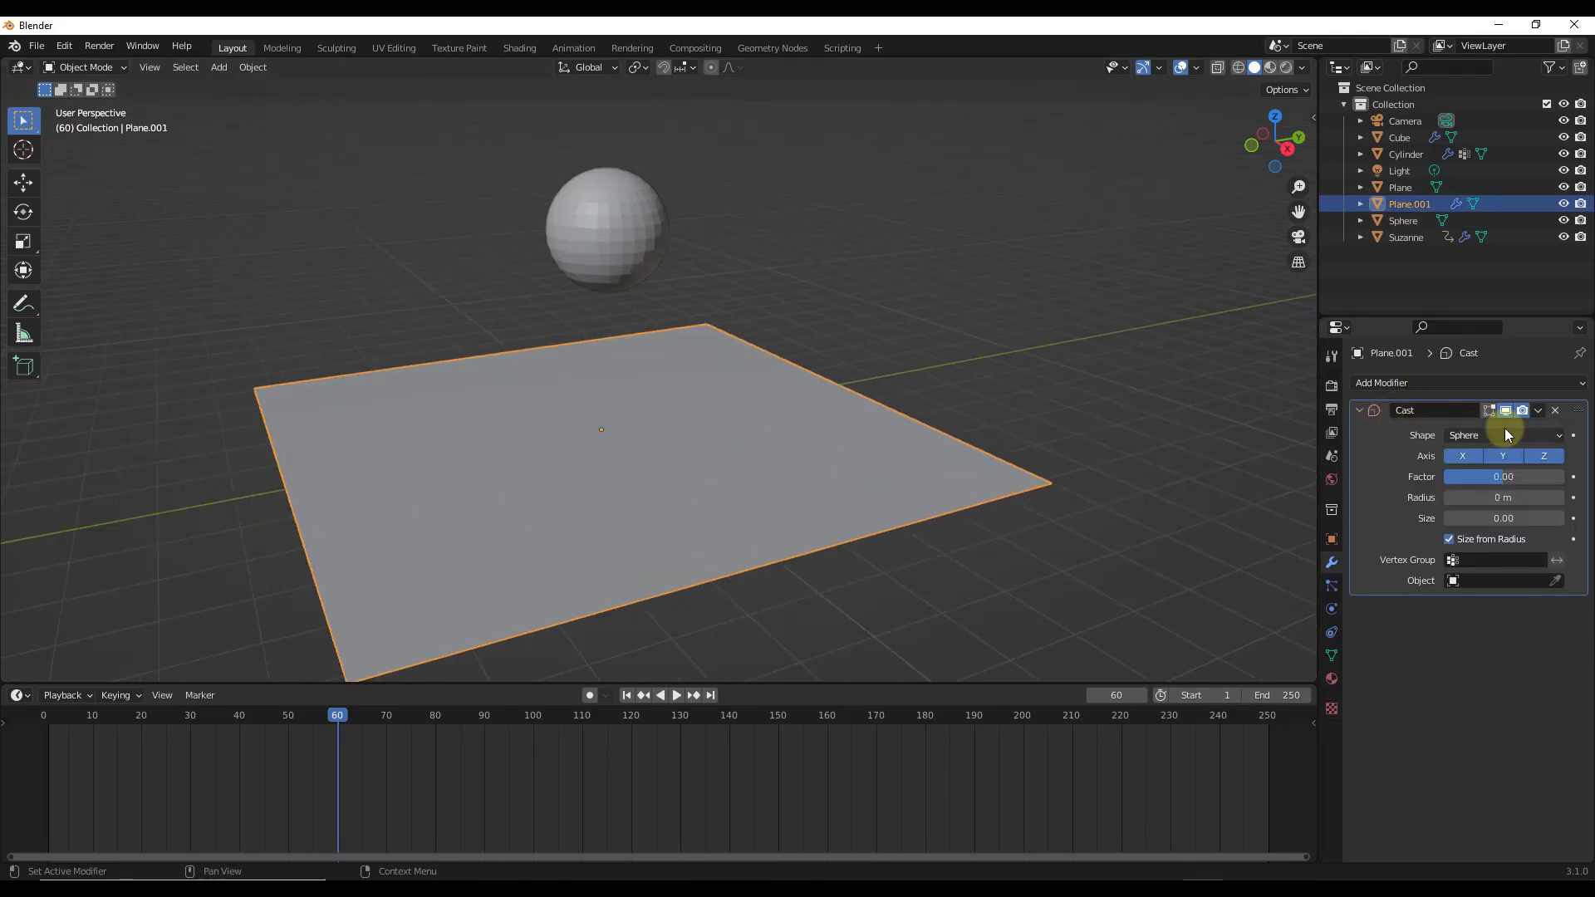
Set the plane's Cast Factor to 1.00, rounding it into a disc.
{"action": "left_click", "coordinate": [1511, 476]}
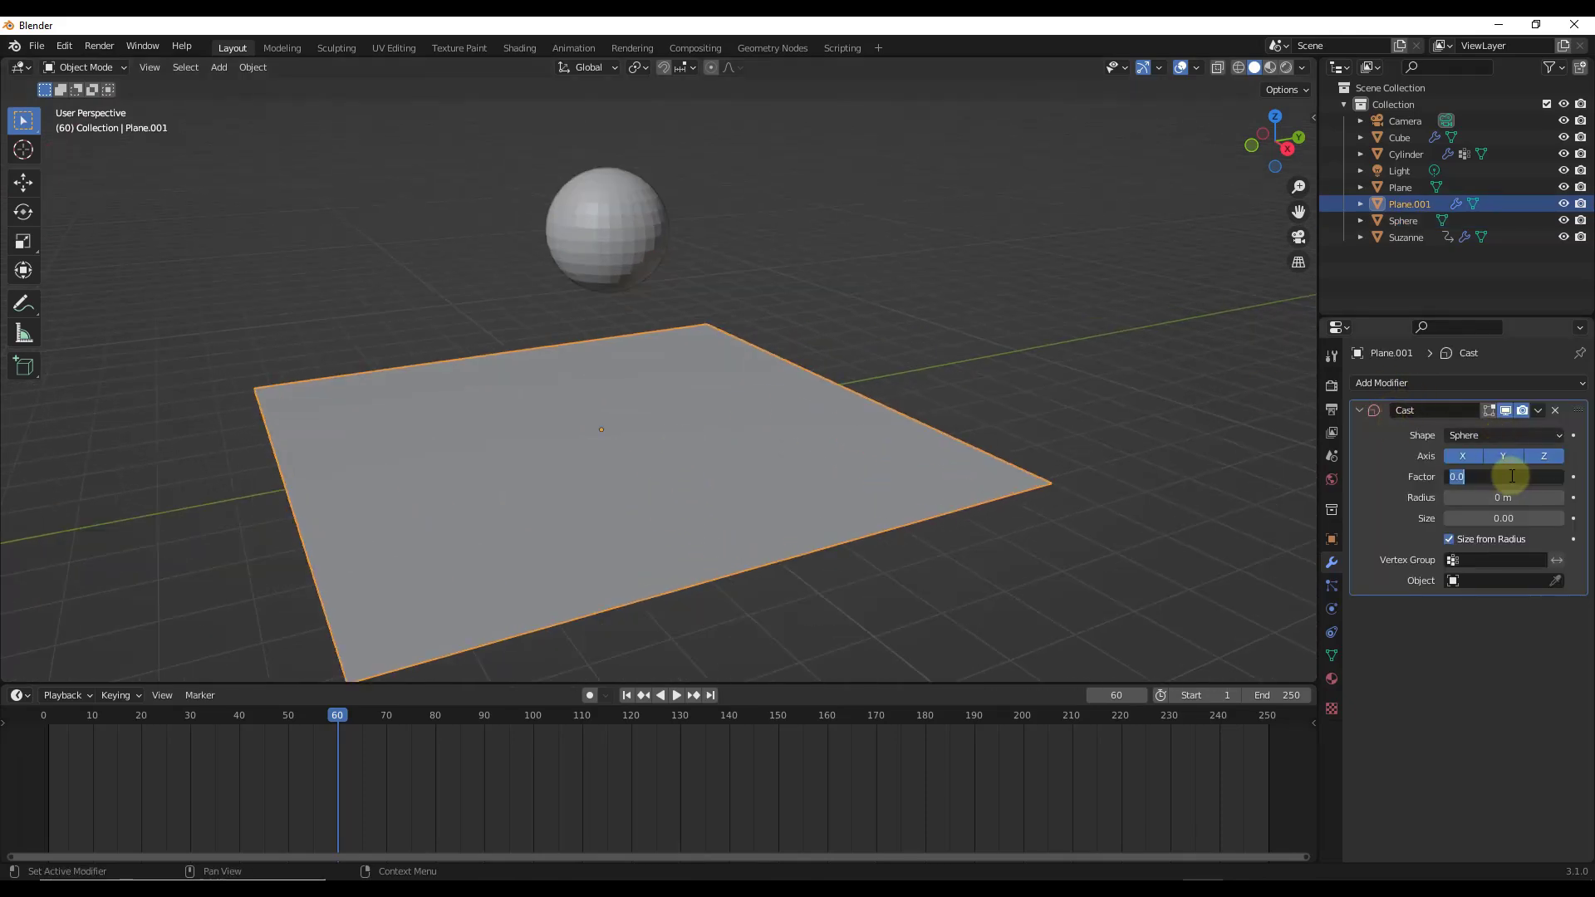
{"action": "type", "text": "1"}
{"action": "key", "text": "Return"}
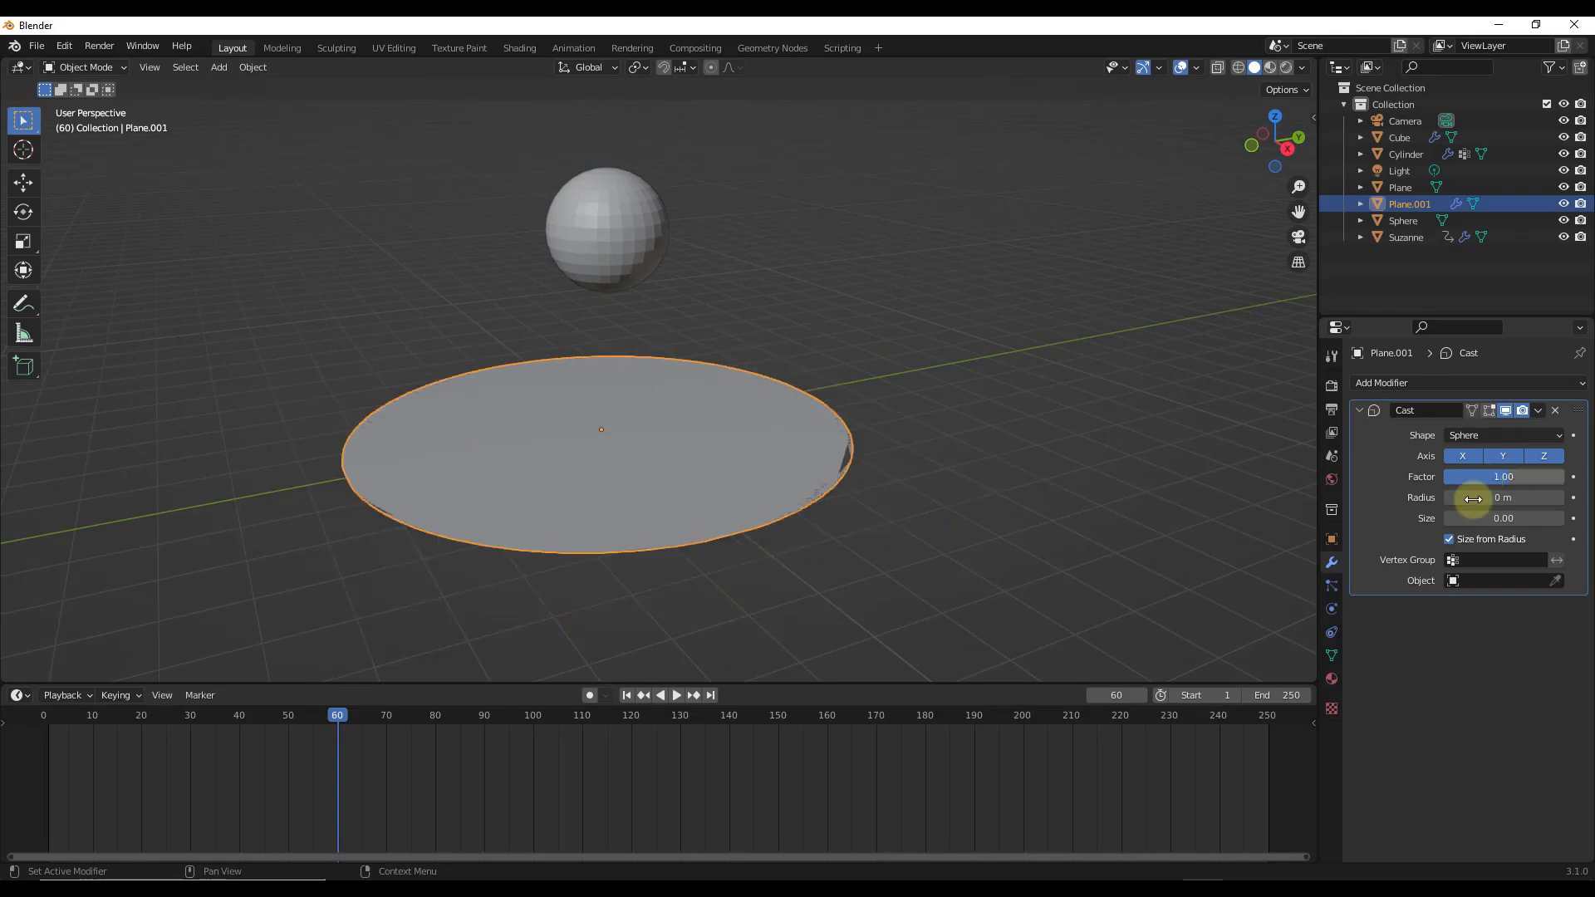
{"action": "scroll", "coordinate": [1211, 411], "scroll_direction": "up", "scroll_amount": 1}
{"action": "scroll", "coordinate": [1082, 449], "scroll_direction": "down", "scroll_amount": 2}
{"action": "scroll", "coordinate": [860, 438], "scroll_direction": "up", "scroll_amount": 1}
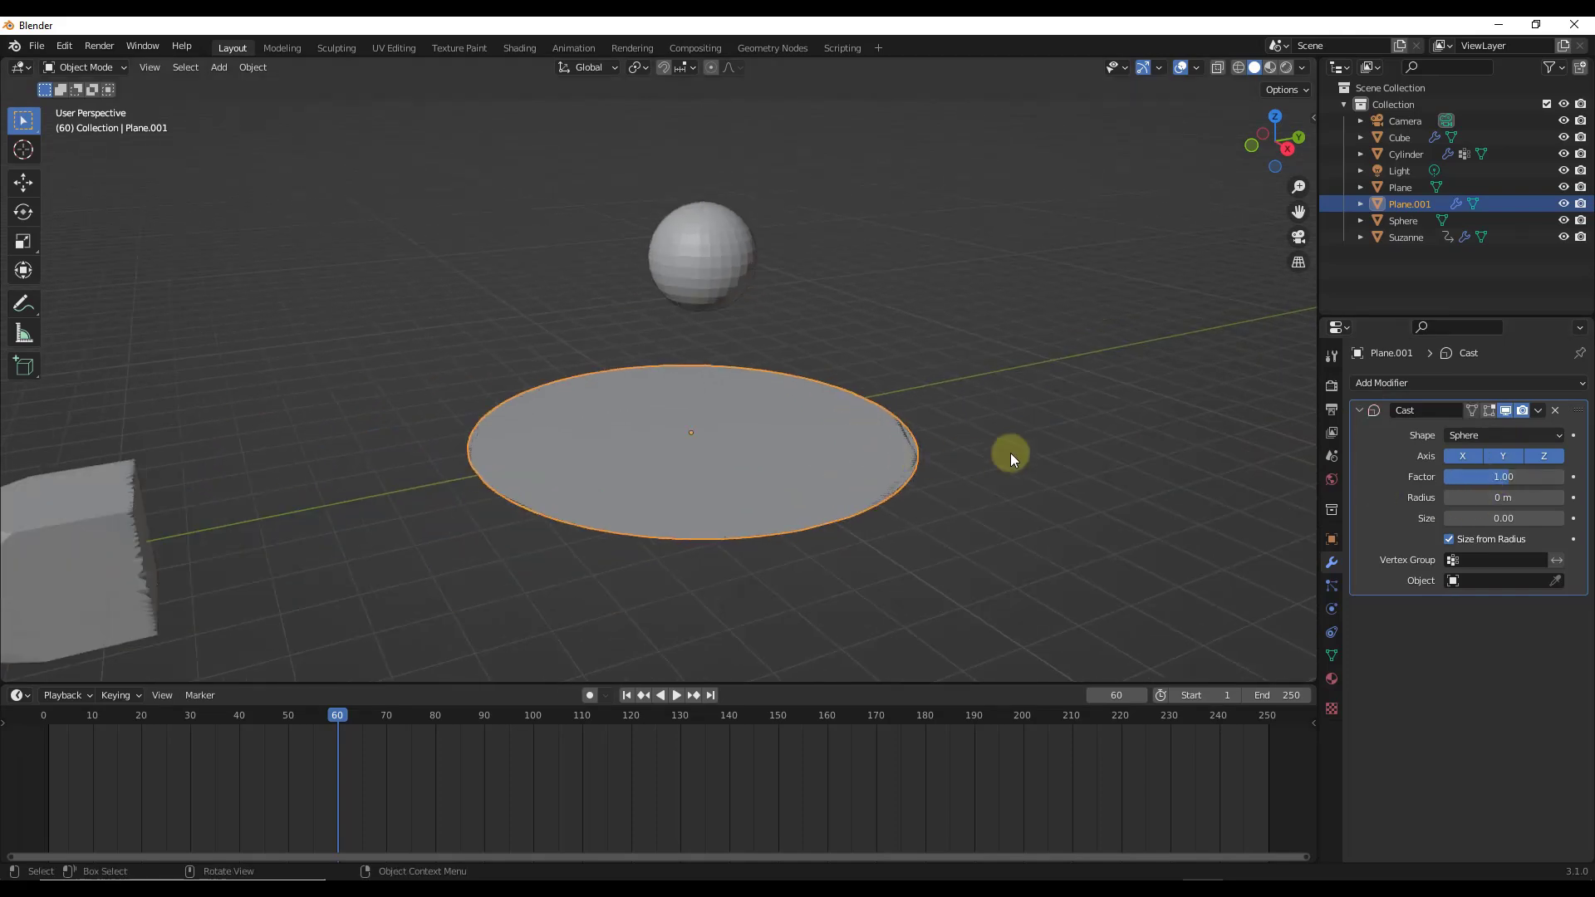
Pick the Sphere as the Cast control object with the eyedropper.
{"action": "left_click", "coordinate": [1556, 581]}
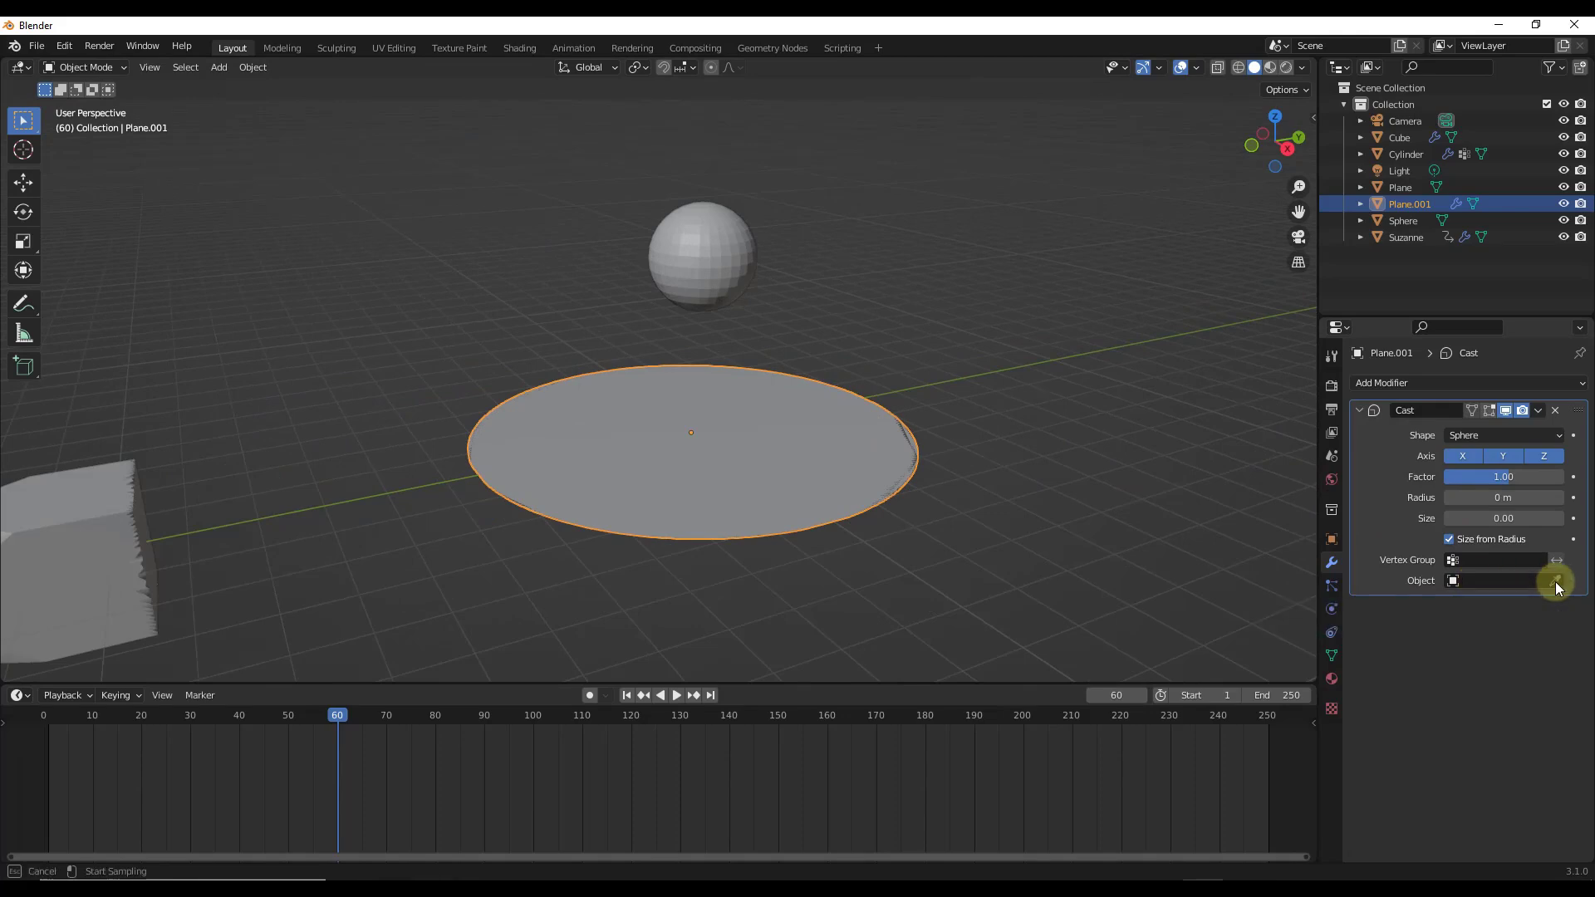
{"action": "left_click", "coordinate": [723, 246]}
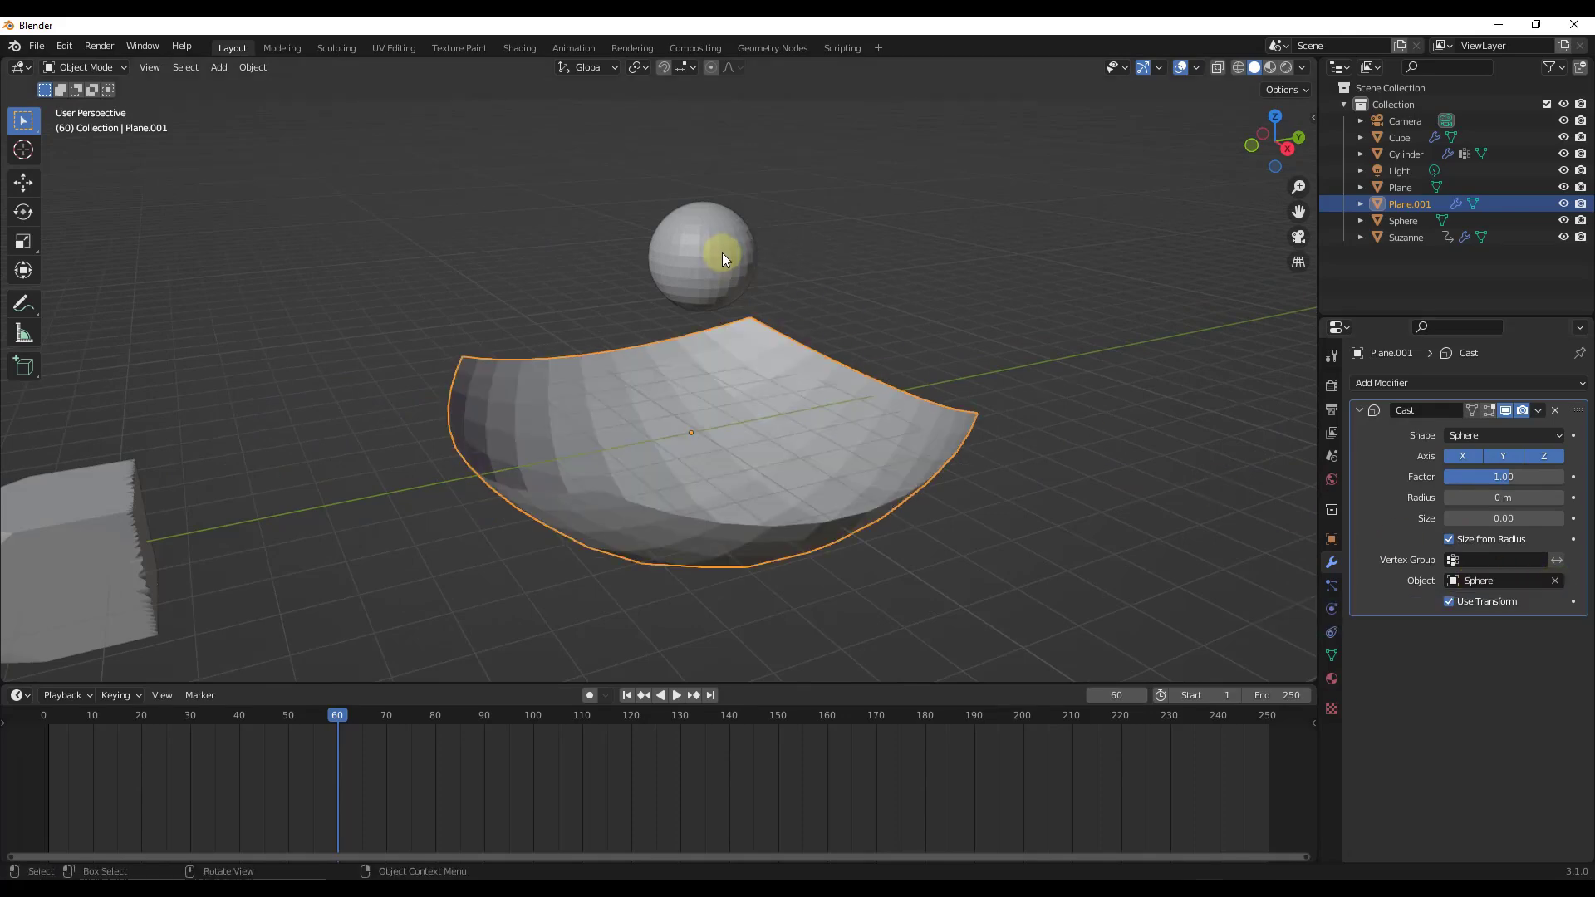
{"action": "left_click", "coordinate": [726, 262]}
Lower the sphere vertically and shift it along Y into the bowl, then reselect the plane.
{"action": "key", "text": "g"}
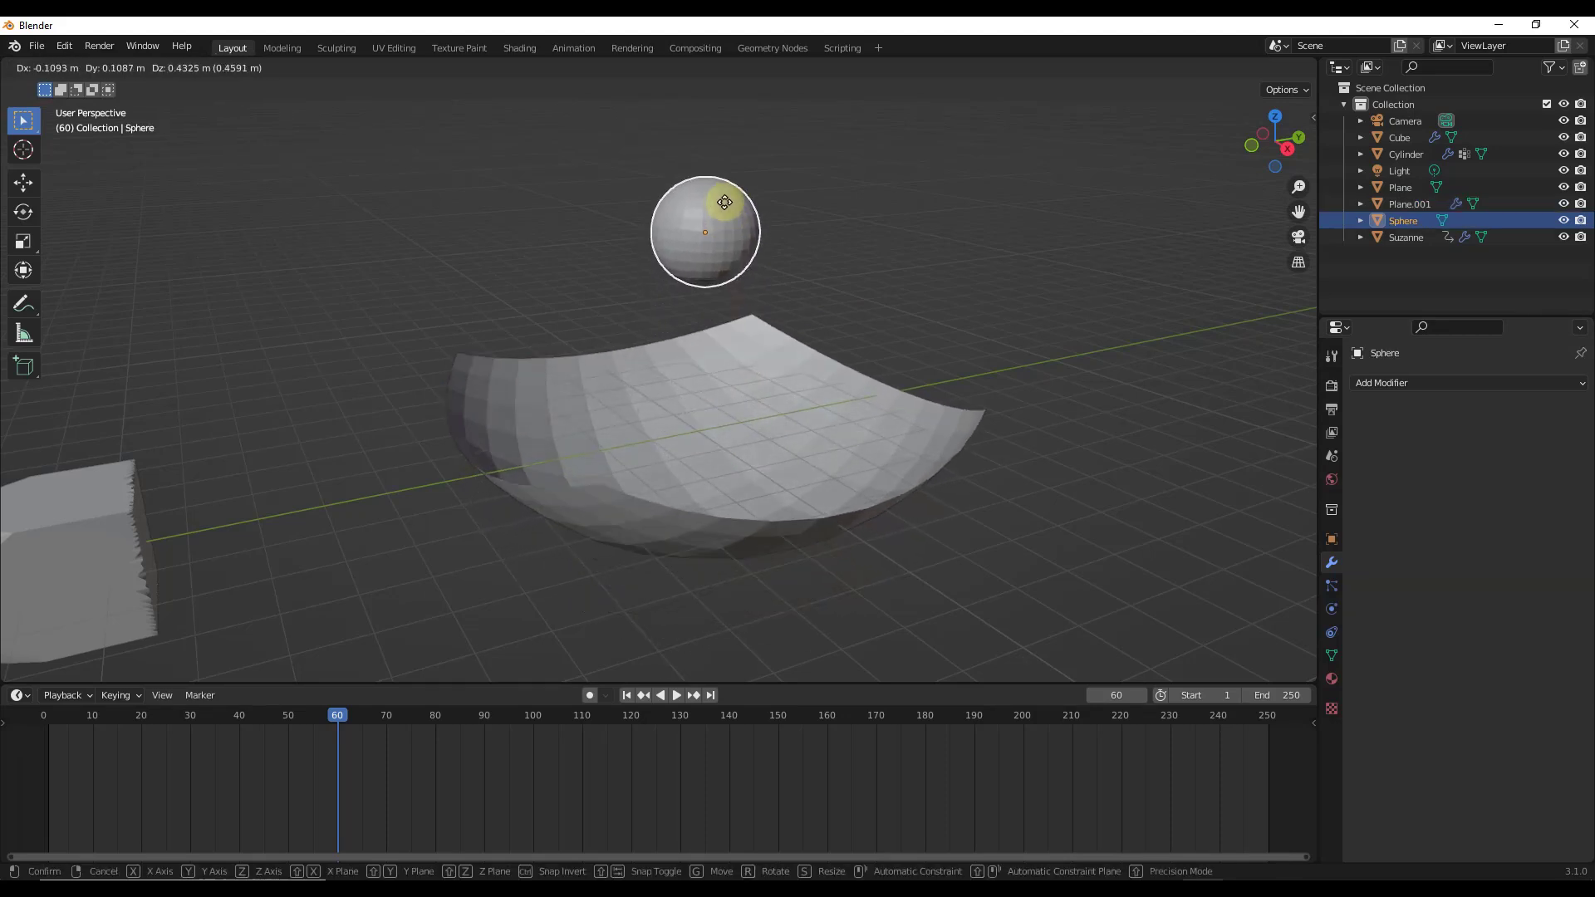
{"action": "key", "text": "z"}
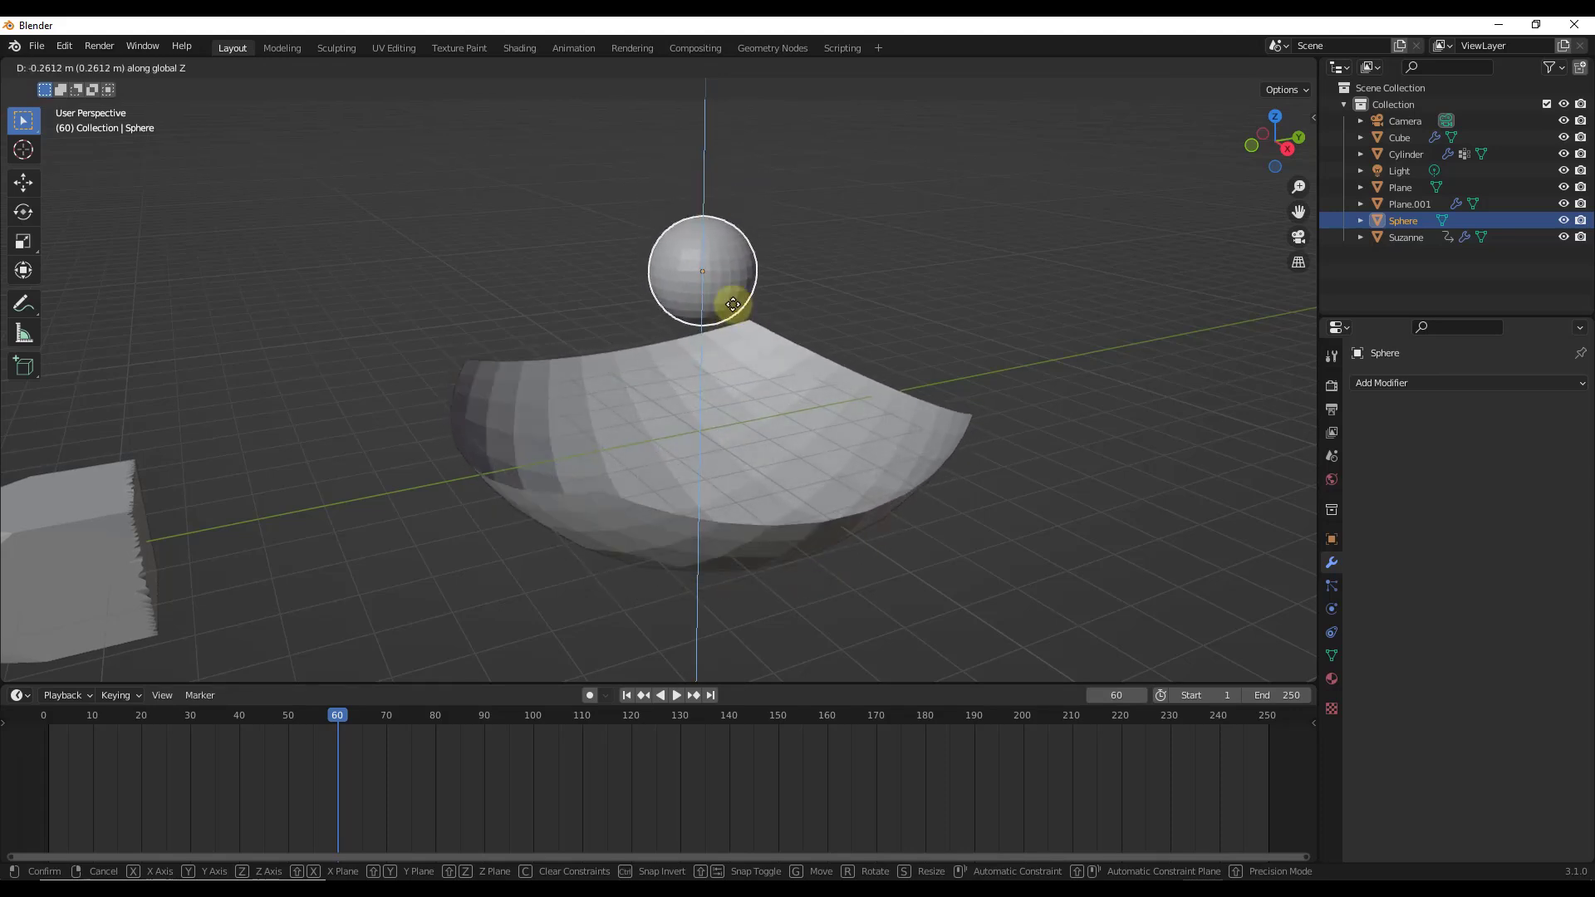
{"action": "left_click", "coordinate": [731, 313]}
{"action": "key", "text": "g"}
{"action": "key", "text": "y"}
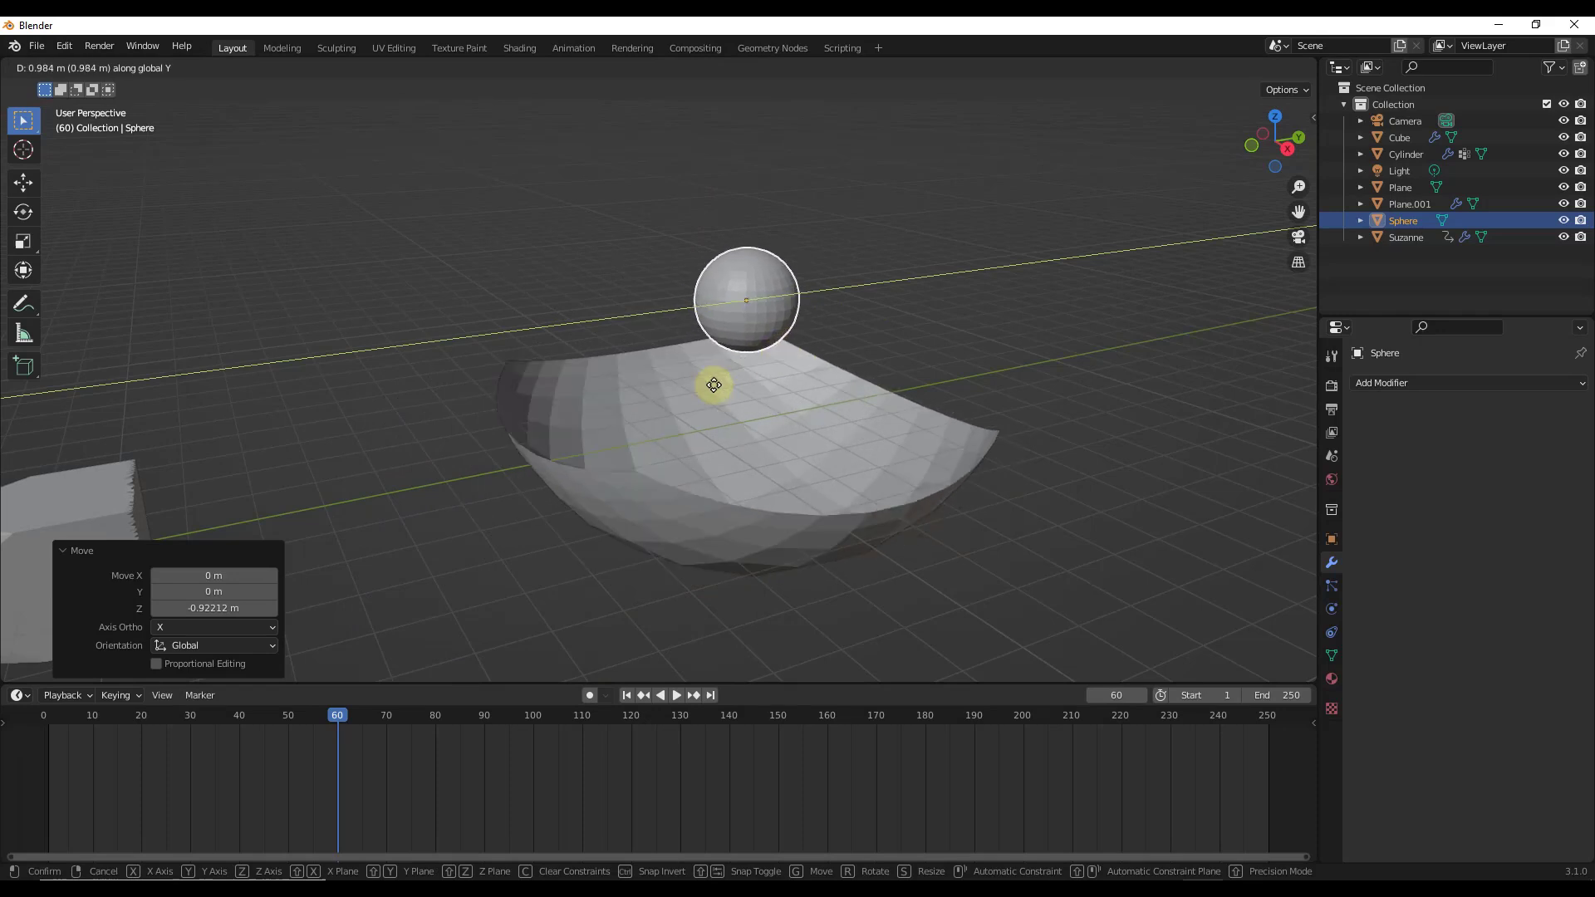
{"action": "left_click", "coordinate": [716, 402]}
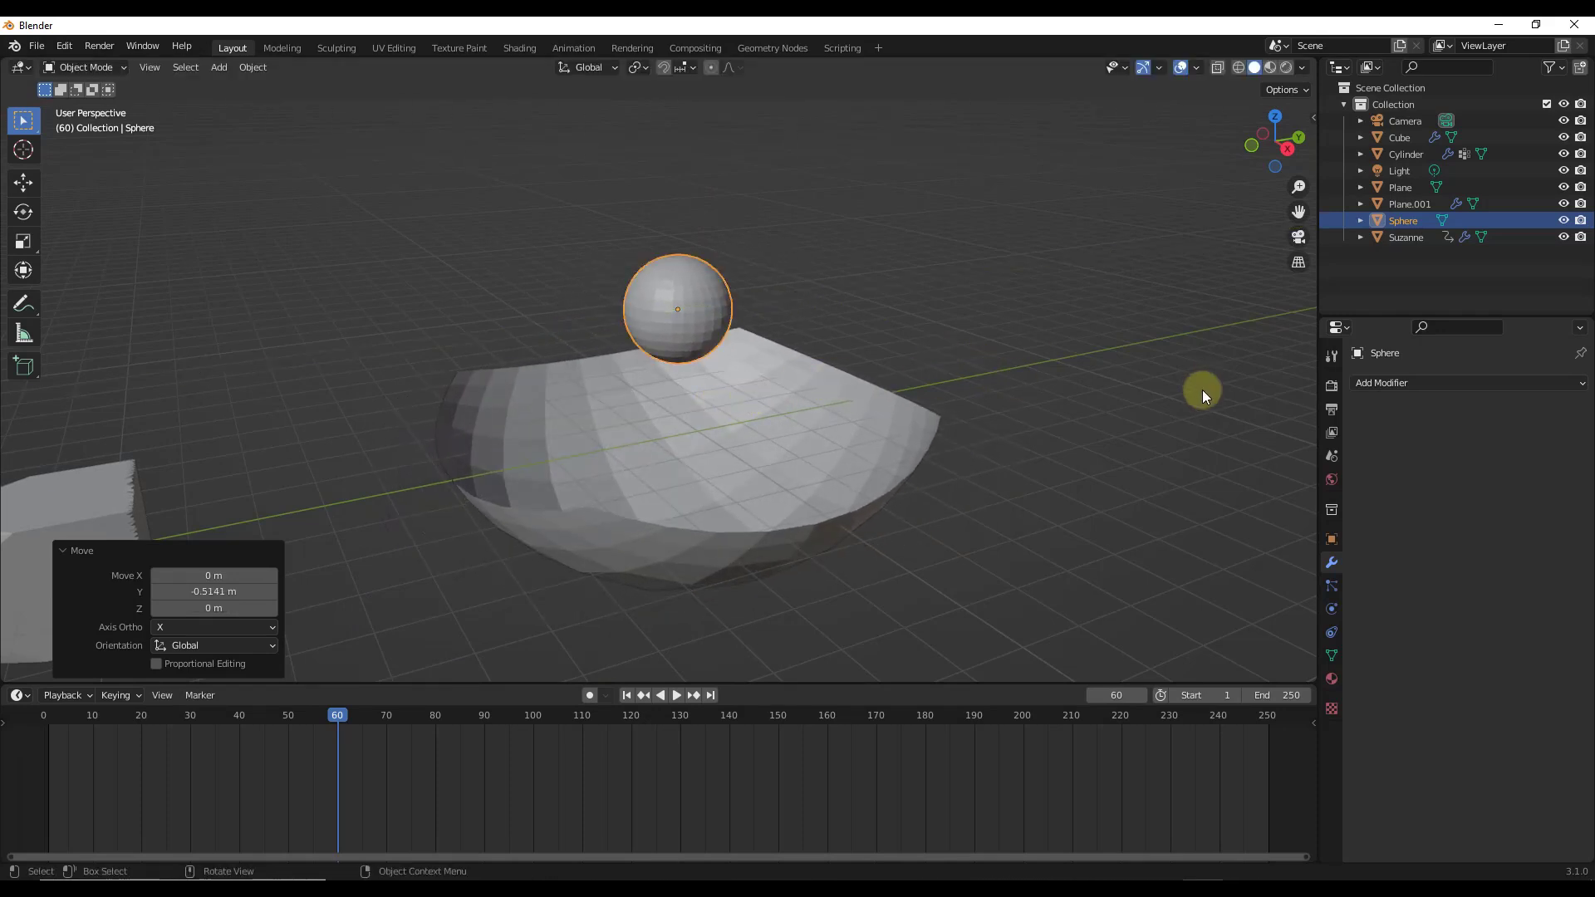
{"action": "left_click", "coordinate": [888, 448]}
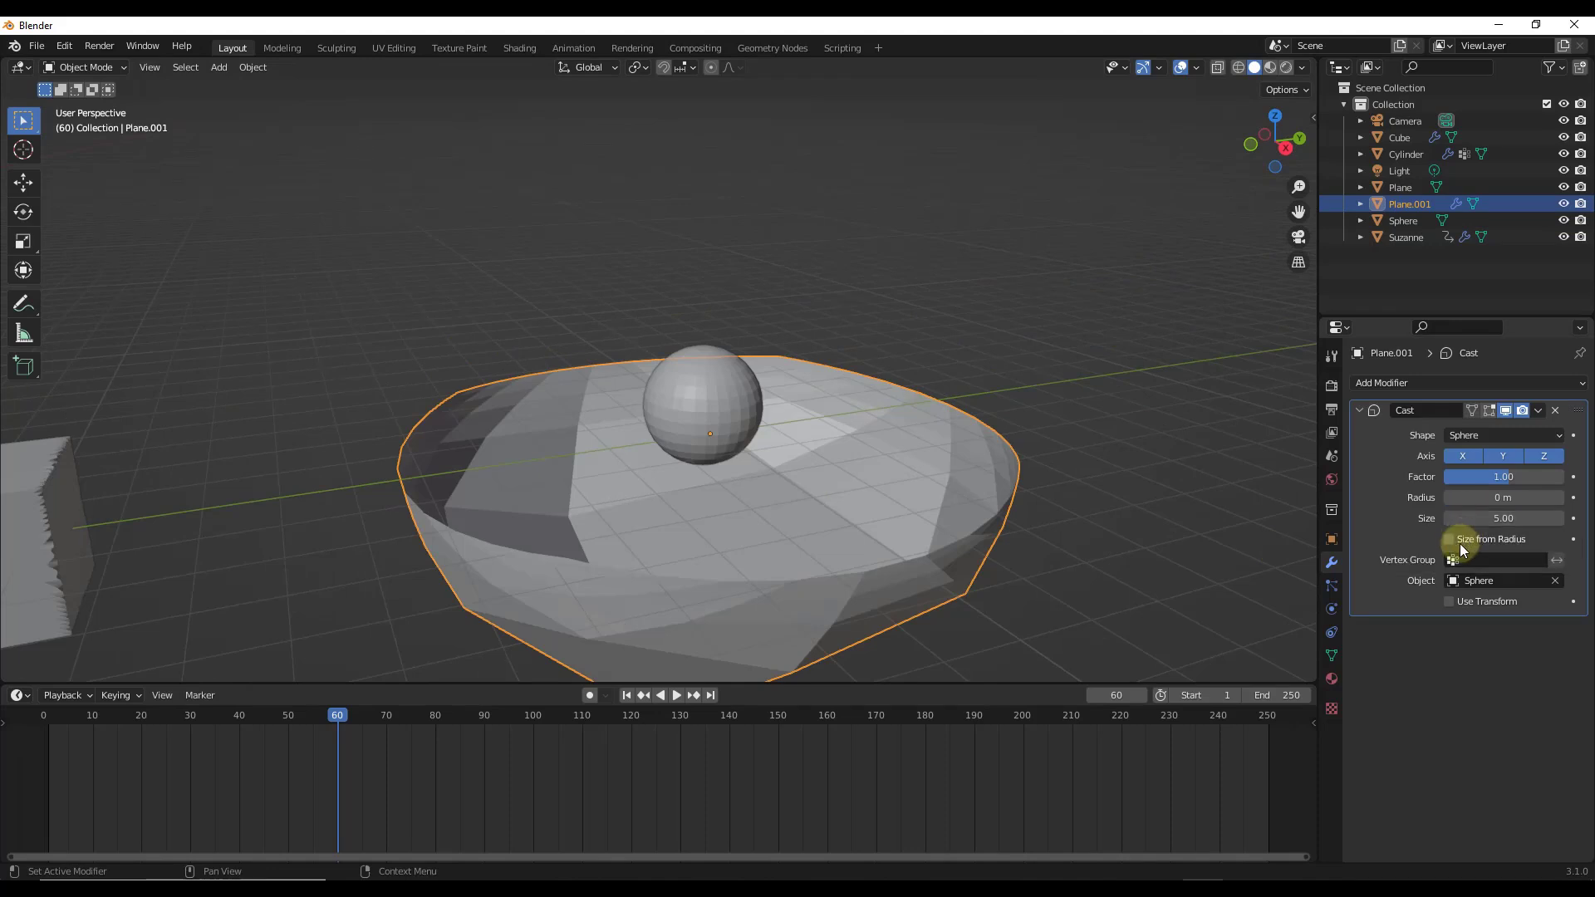
Enable Size from Radius and set the Cast Radius to 1.3 m.
{"action": "left_click", "coordinate": [1449, 539]}
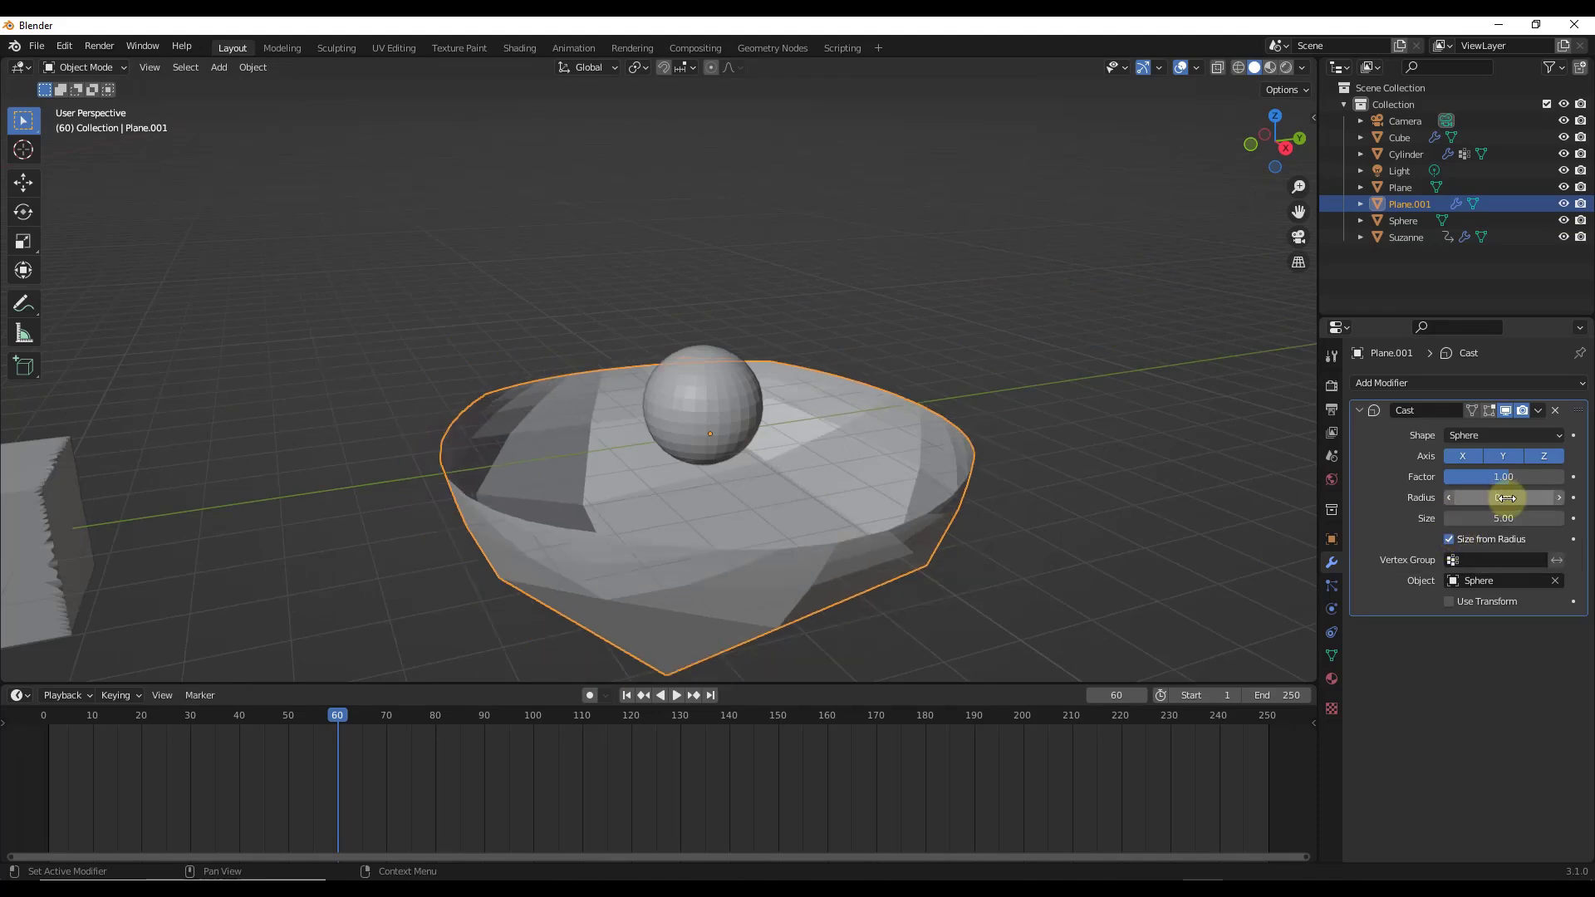
{"action": "left_click", "coordinate": [1560, 497]}
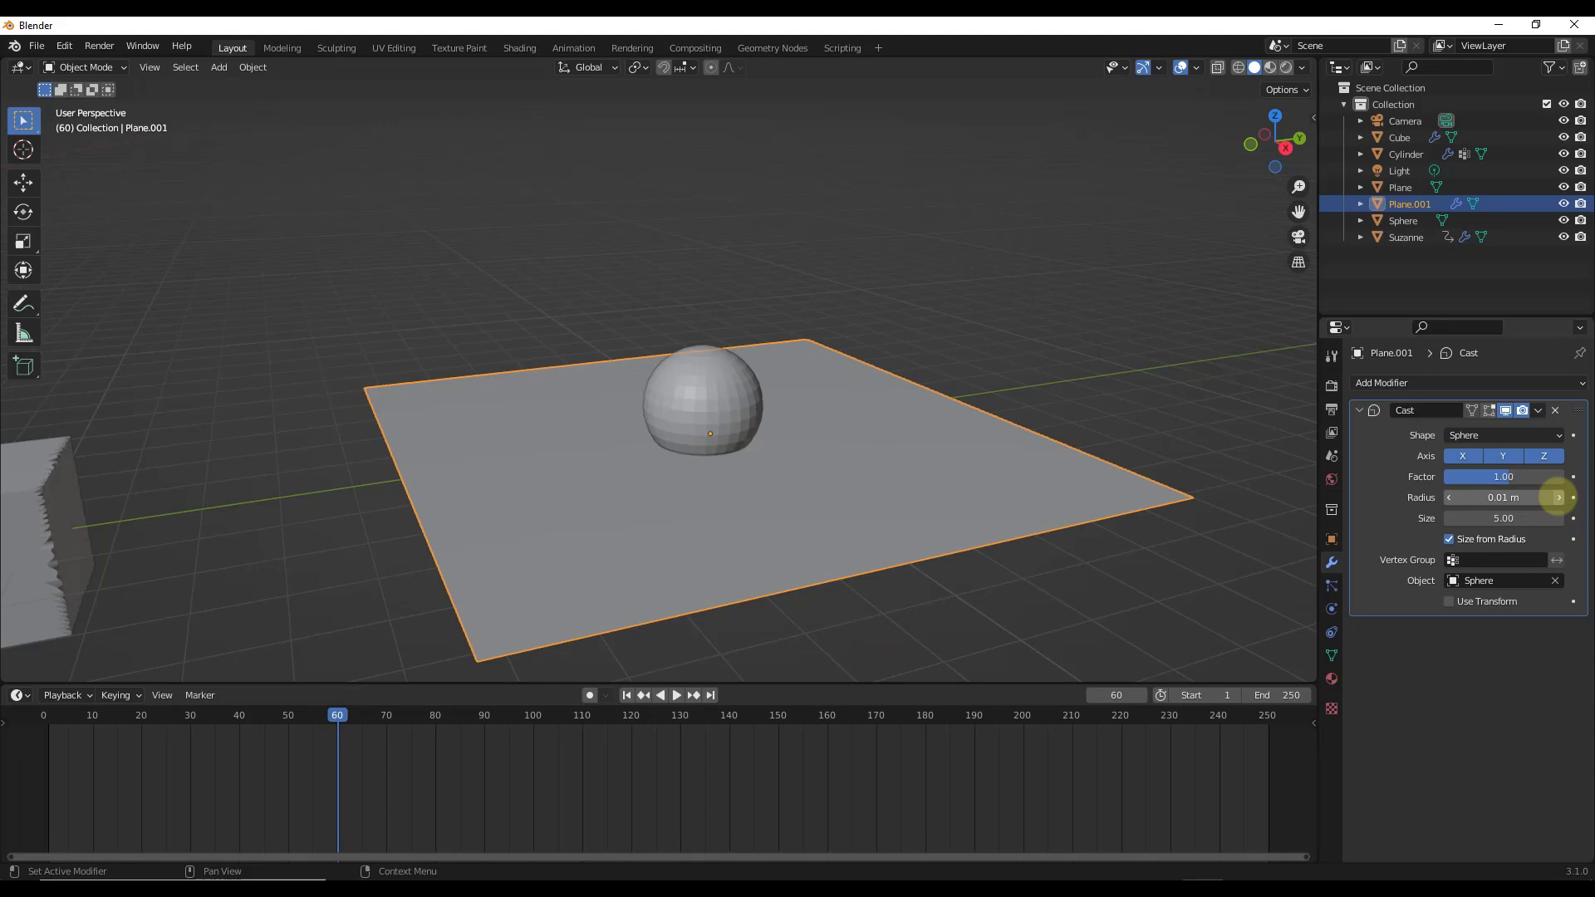
{"action": "scroll", "coordinate": [701, 399], "scroll_direction": "up", "scroll_amount": 4}
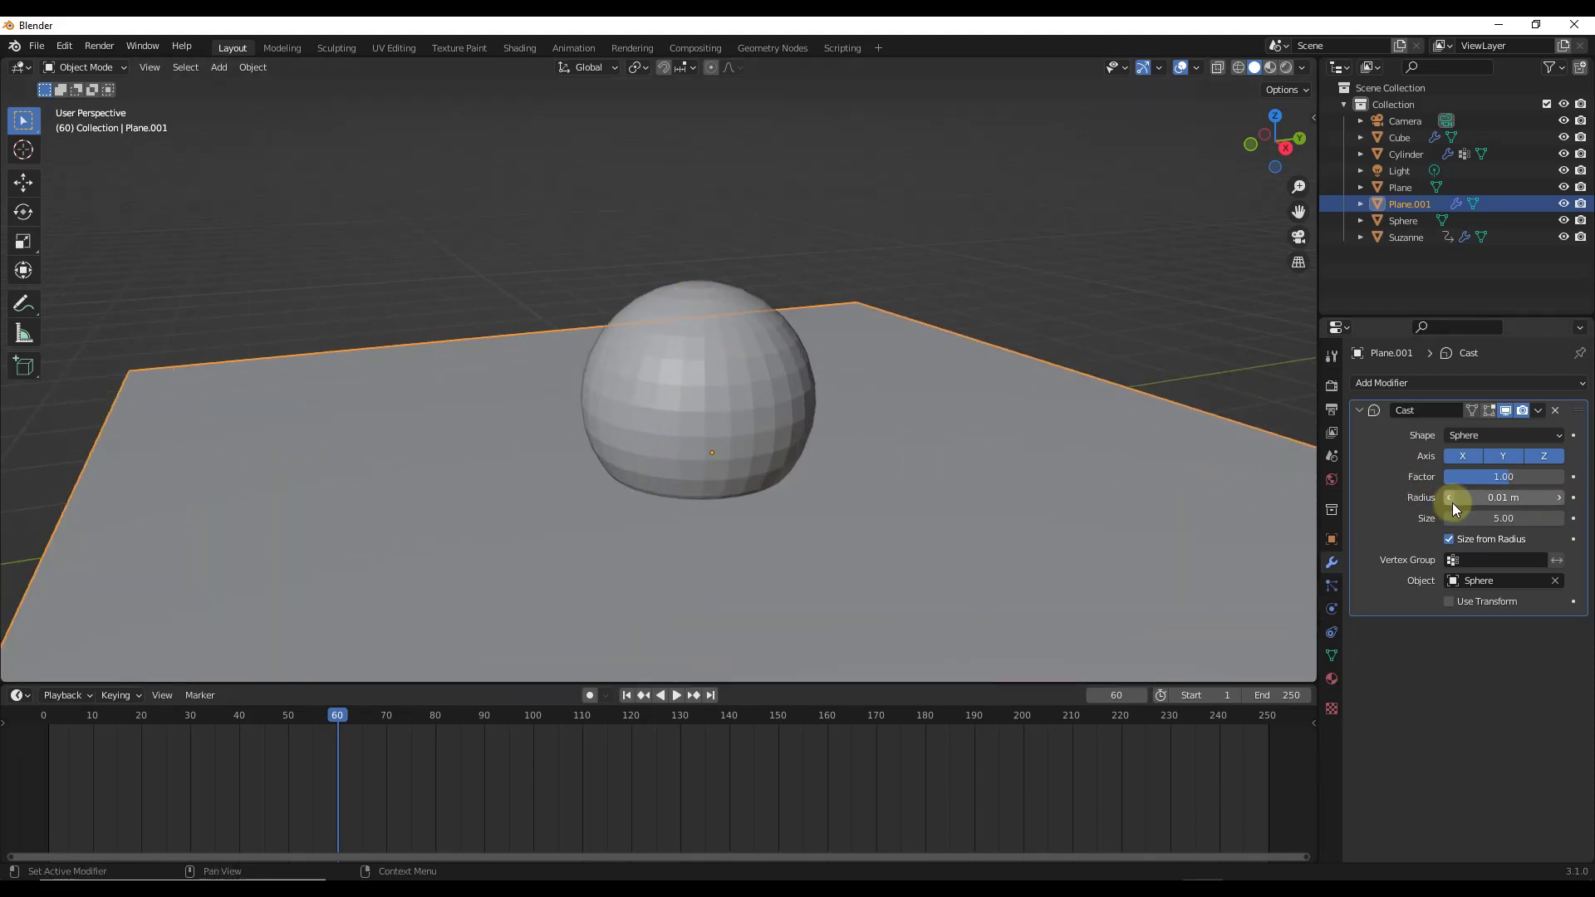
{"action": "left_click_drag", "start_coordinate": [1453, 502], "coordinate": [1501, 497]}
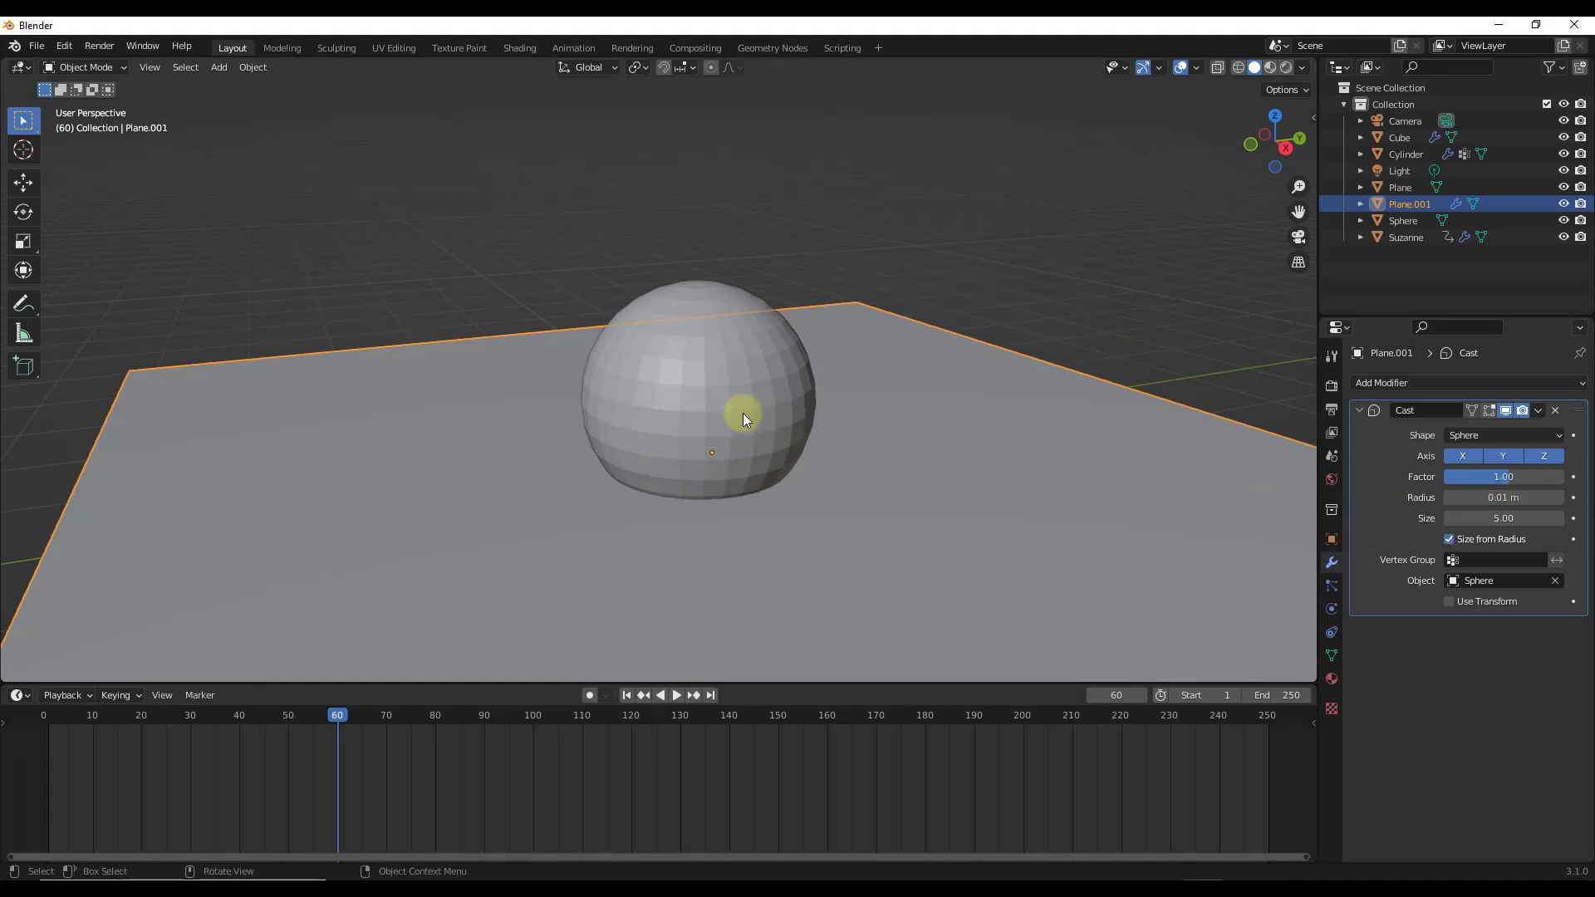
{"action": "middle_click_drag", "start_coordinate": [1131, 371], "coordinate": [1141, 452]}
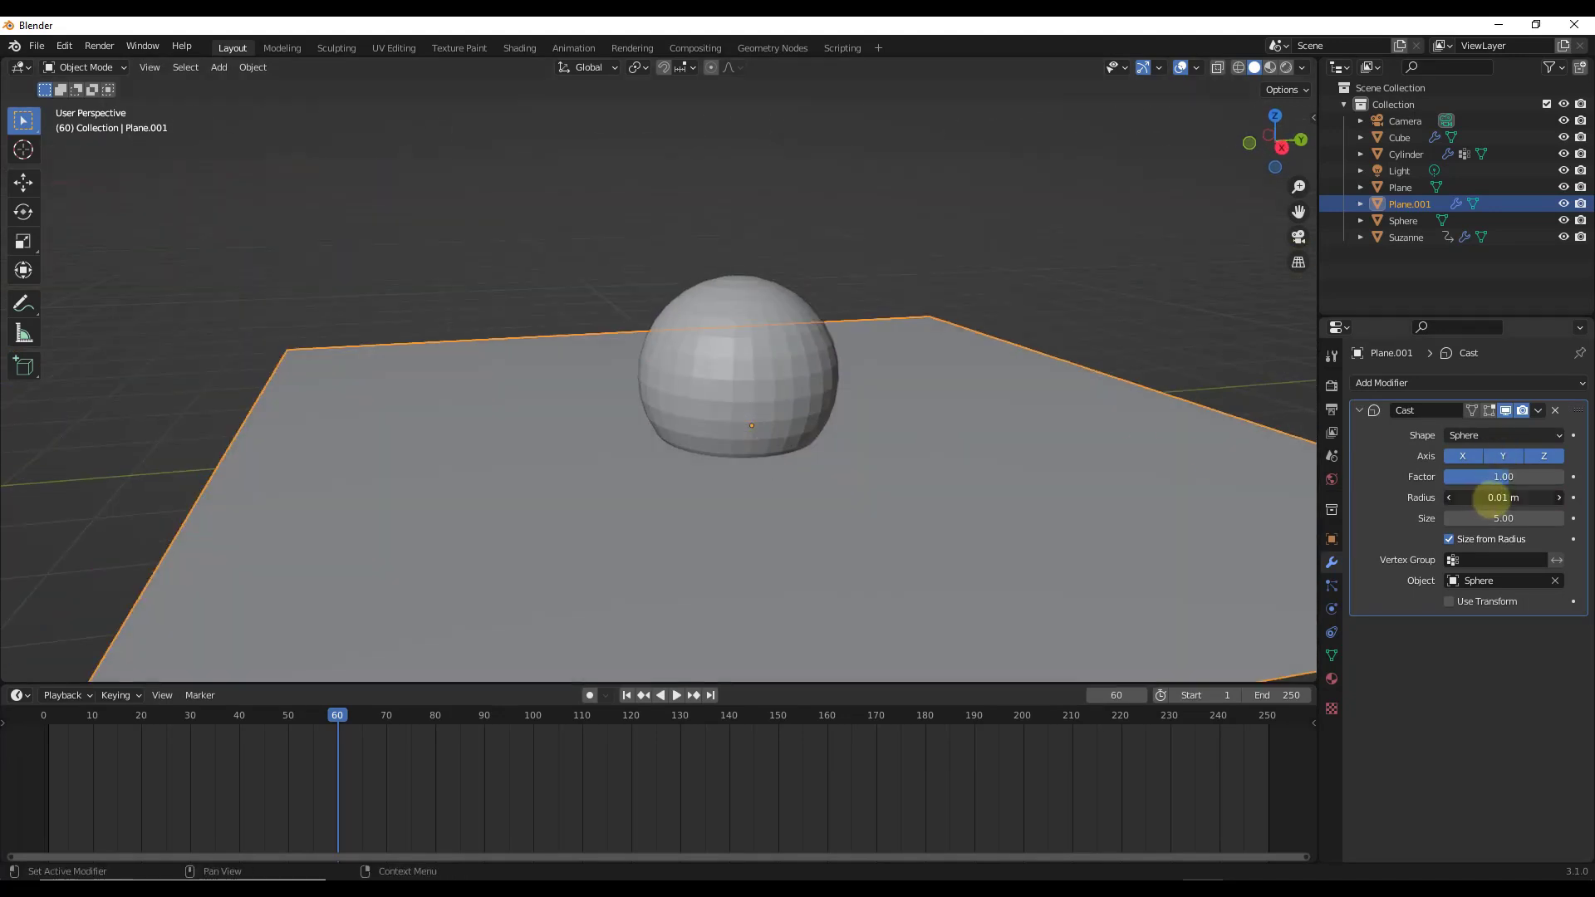
{"action": "left_click_drag", "start_coordinate": [1505, 497], "coordinate": [10, 497]}
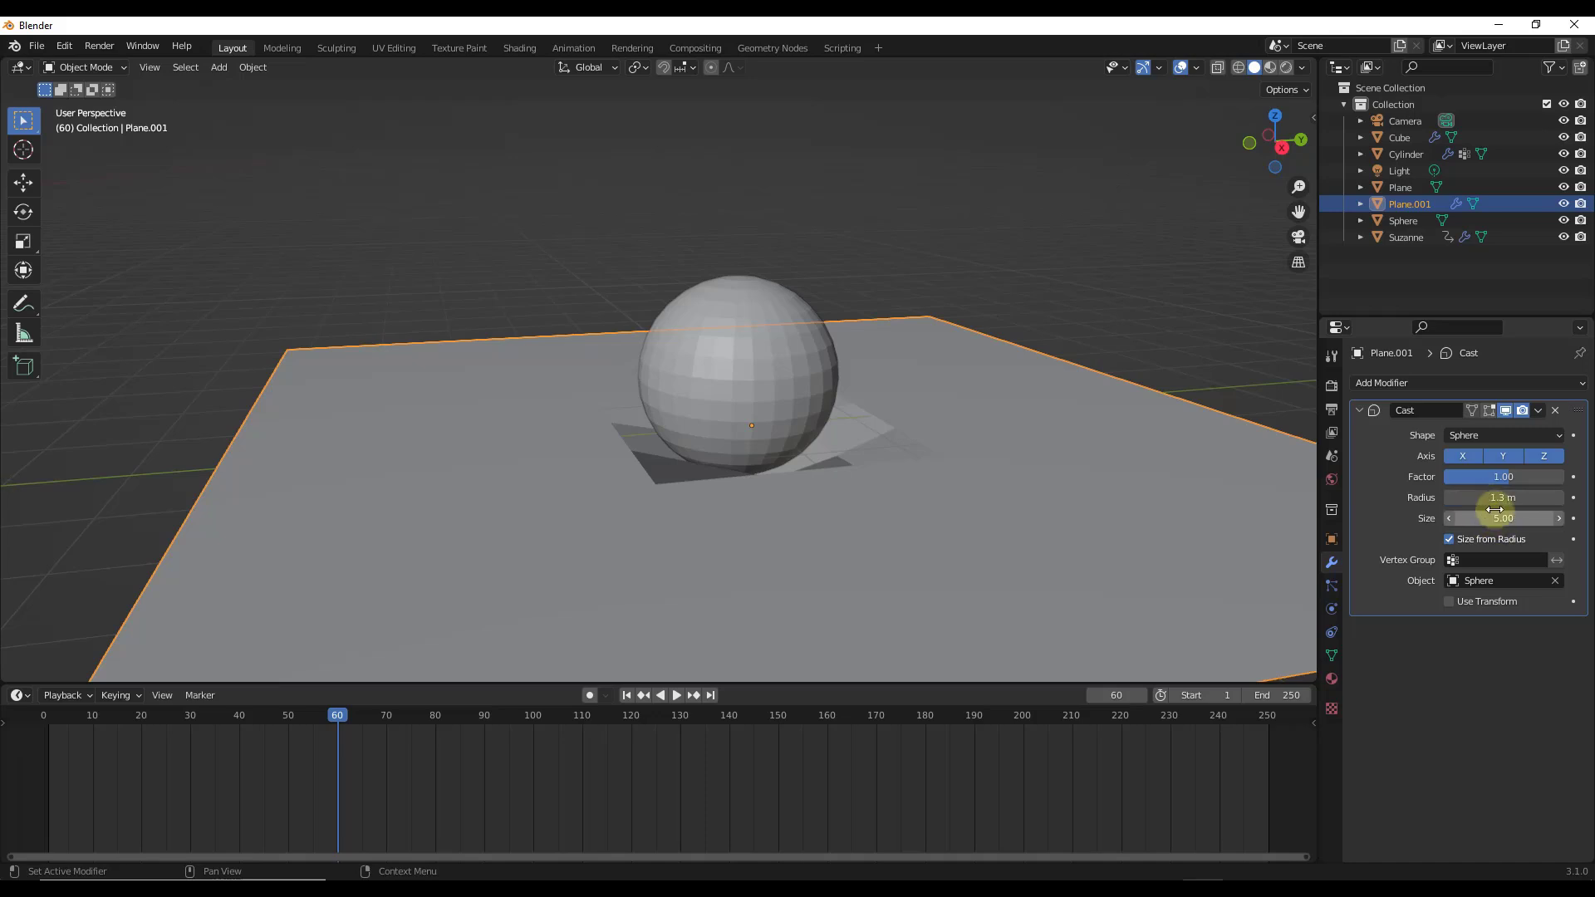
{"action": "left_click_drag", "start_coordinate": [1495, 502], "coordinate": [1500, 497]}
{"action": "middle_click_drag", "start_coordinate": [980, 482], "coordinate": [689, 382]}
Move the sphere vertically, then freely to a new spot, and reselect the plane.
{"action": "left_click", "coordinate": [746, 359]}
{"action": "key", "text": "g"}
{"action": "key", "text": "z"}
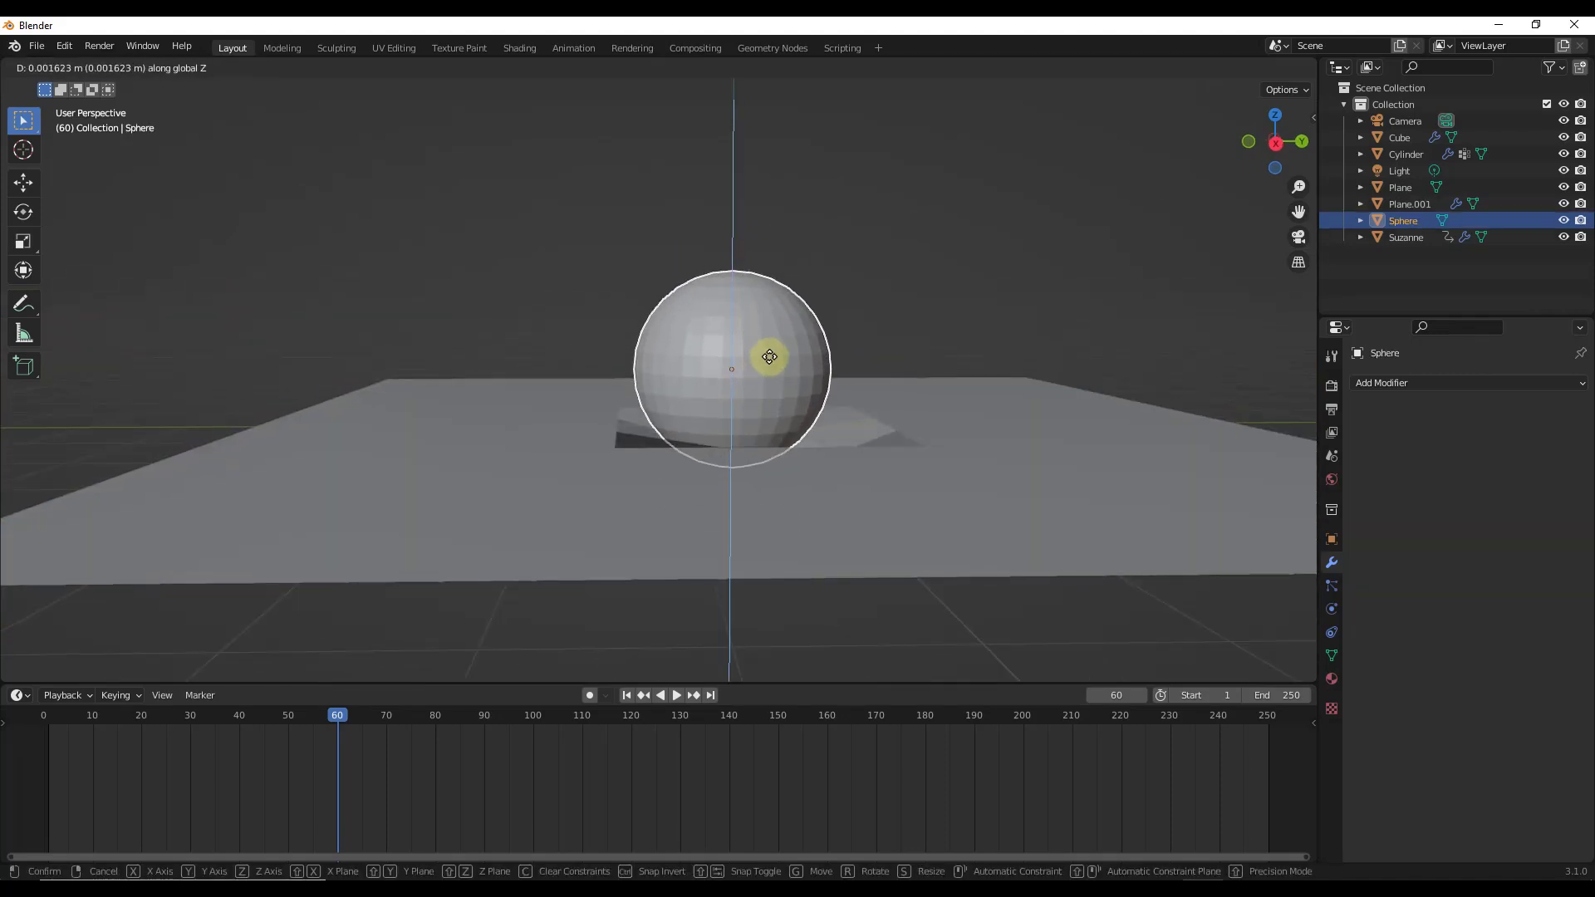
{"action": "left_click", "coordinate": [766, 362]}
{"action": "middle_click_drag", "start_coordinate": [766, 362], "coordinate": [762, 390]}
{"action": "key", "text": "g"}
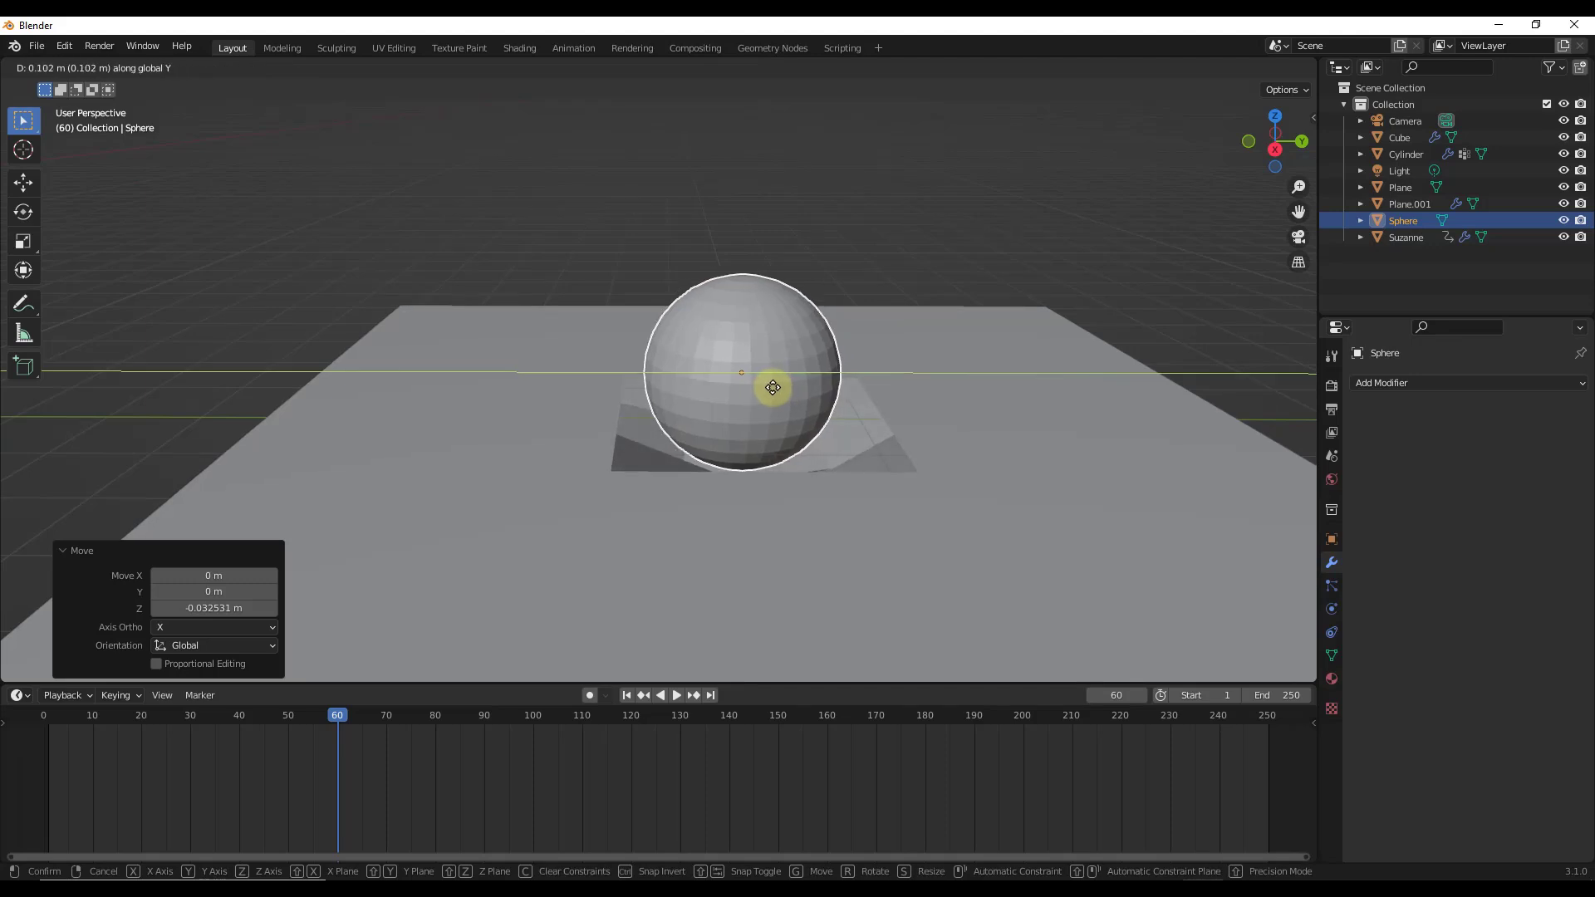
{"action": "left_click", "coordinate": [775, 424]}
{"action": "left_click", "coordinate": [699, 484]}
Add a Subdivision modifier above Cast with Levels Viewport set to 3.
{"action": "middle_click_drag", "start_coordinate": [699, 484], "coordinate": [869, 470]}
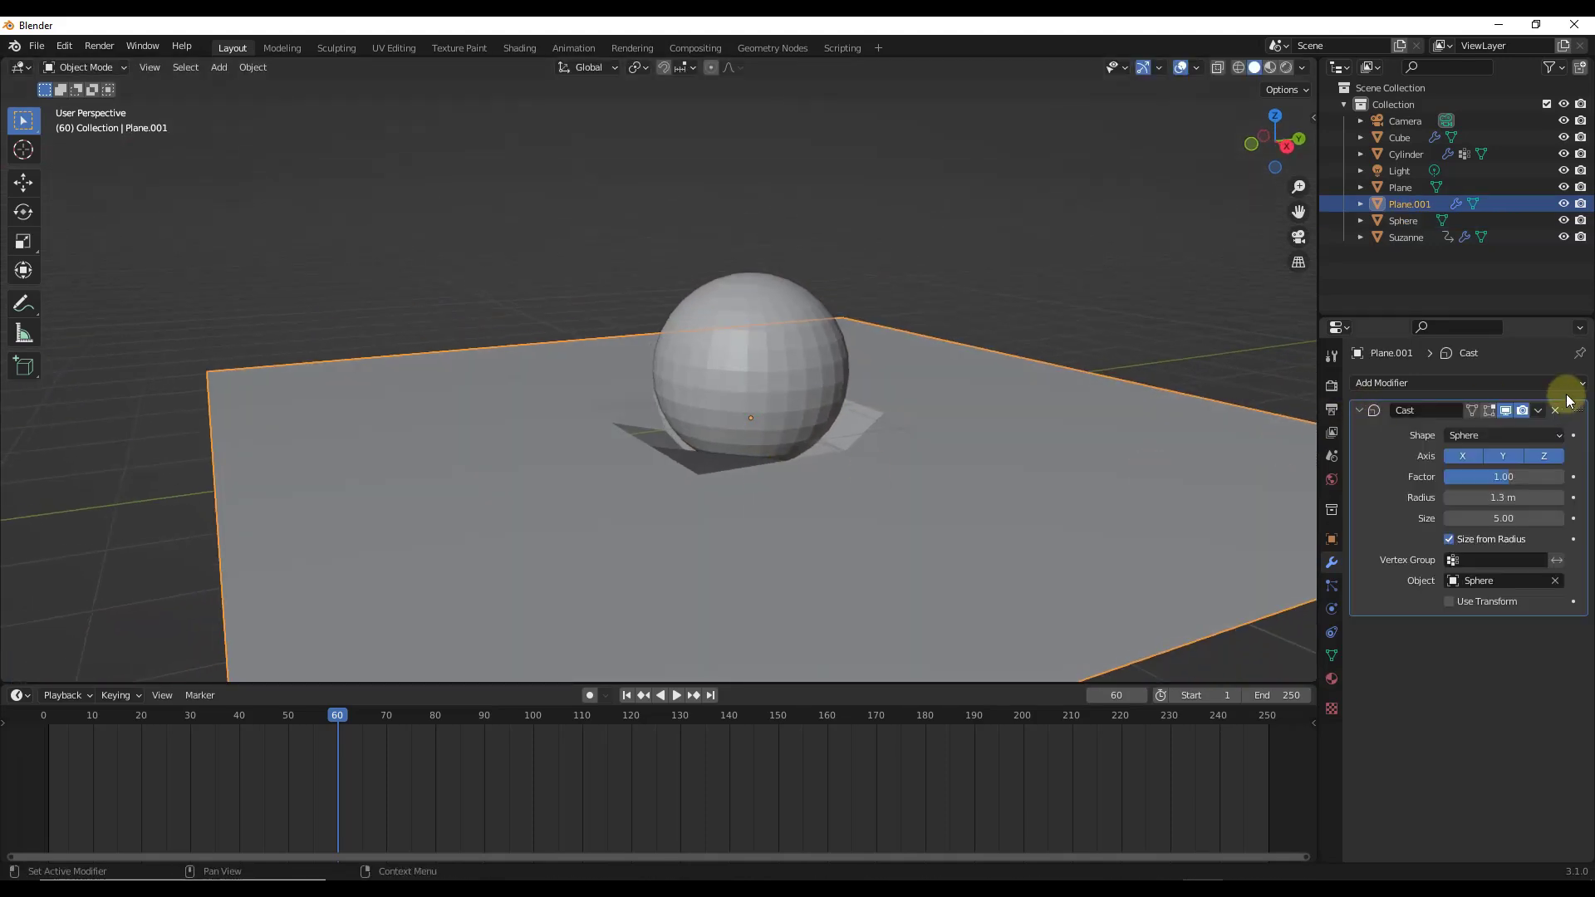
{"action": "left_click", "coordinate": [1456, 384]}
{"action": "left_click", "coordinate": [1277, 685]}
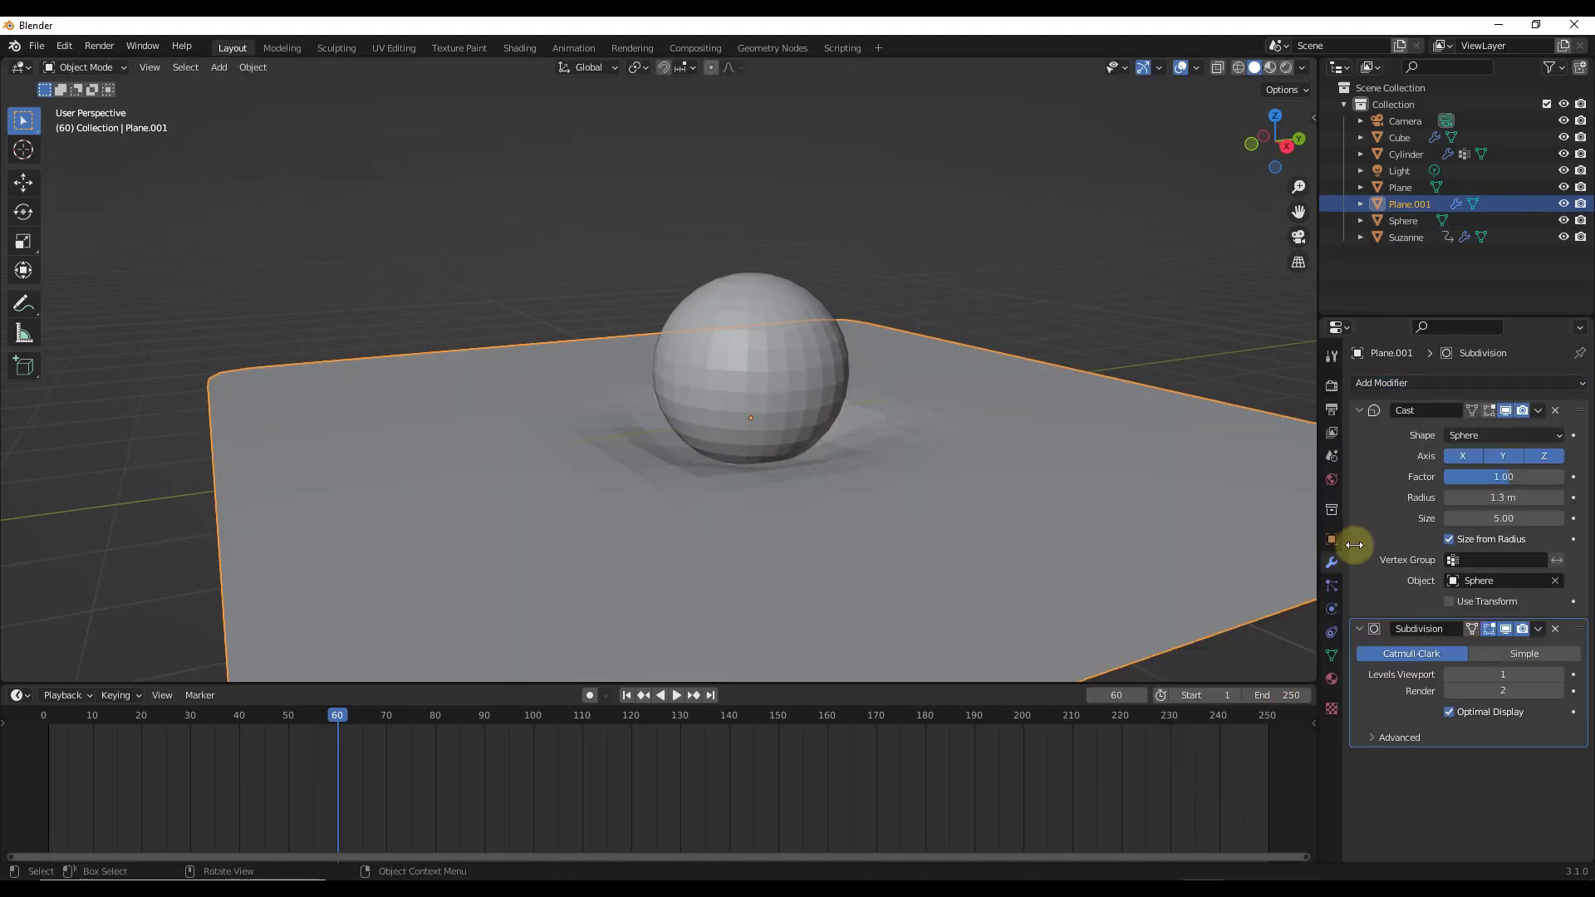
{"action": "left_click_drag", "start_coordinate": [1583, 631], "coordinate": [1556, 466]}
{"action": "left_click", "coordinate": [1559, 457]}
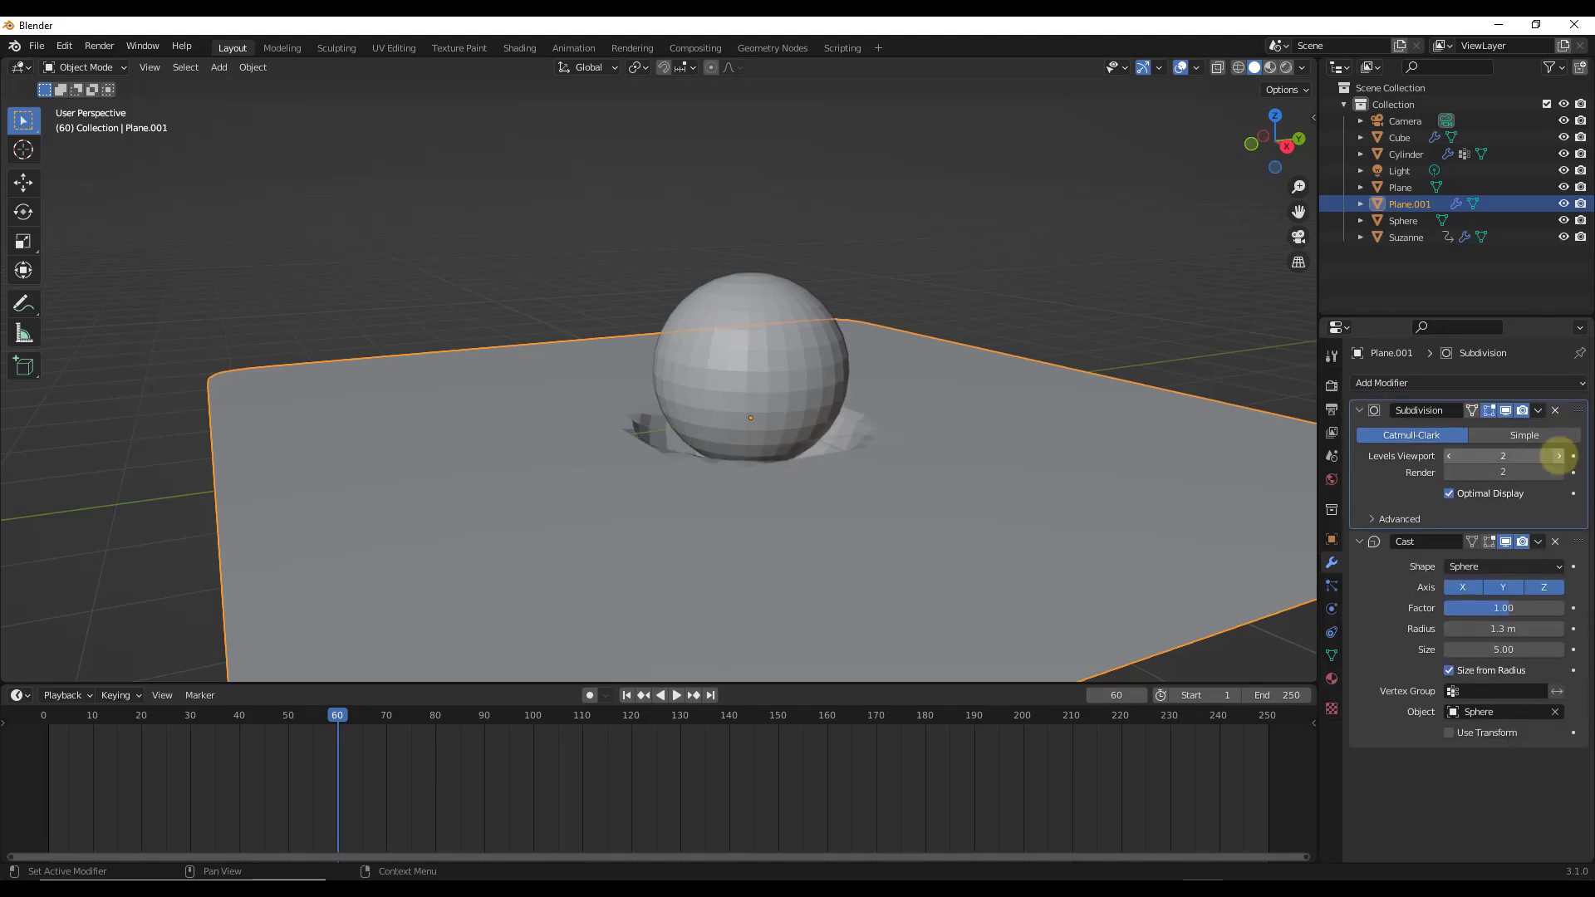
{"action": "left_click", "coordinate": [1560, 456]}
Lower the sphere vertically and shift it along Y.
{"action": "middle_click_drag", "start_coordinate": [853, 460], "coordinate": [753, 350]}
{"action": "scroll", "coordinate": [734, 492], "scroll_direction": "up", "scroll_amount": 3}
{"action": "left_click", "coordinate": [753, 351]}
{"action": "key", "text": "g"}
{"action": "key", "text": "z"}
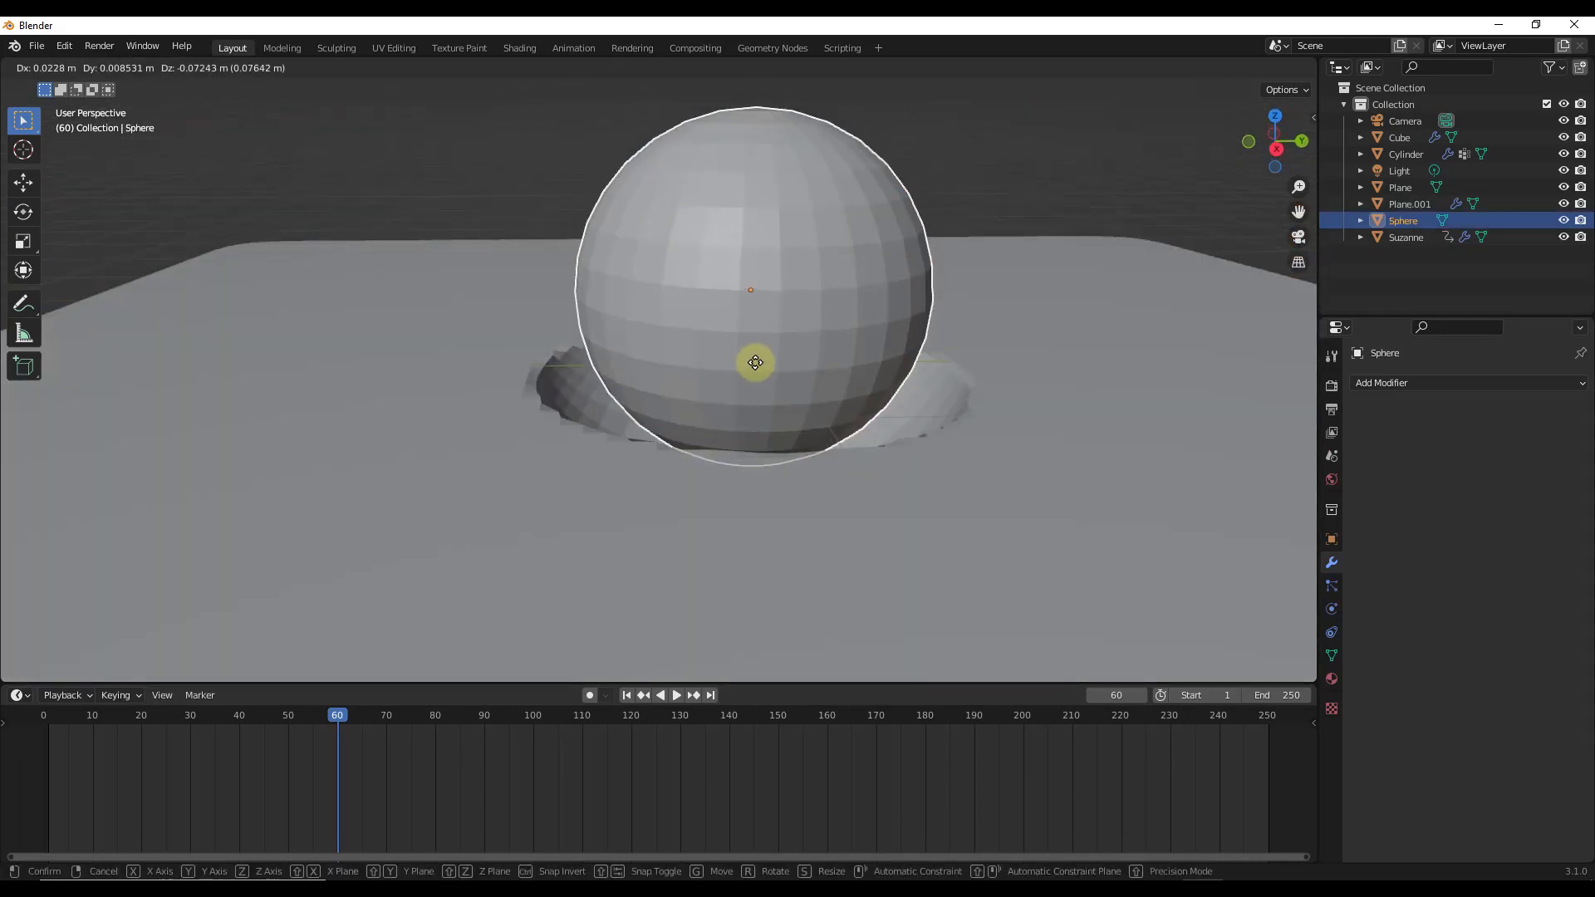
{"action": "left_click", "coordinate": [756, 399]}
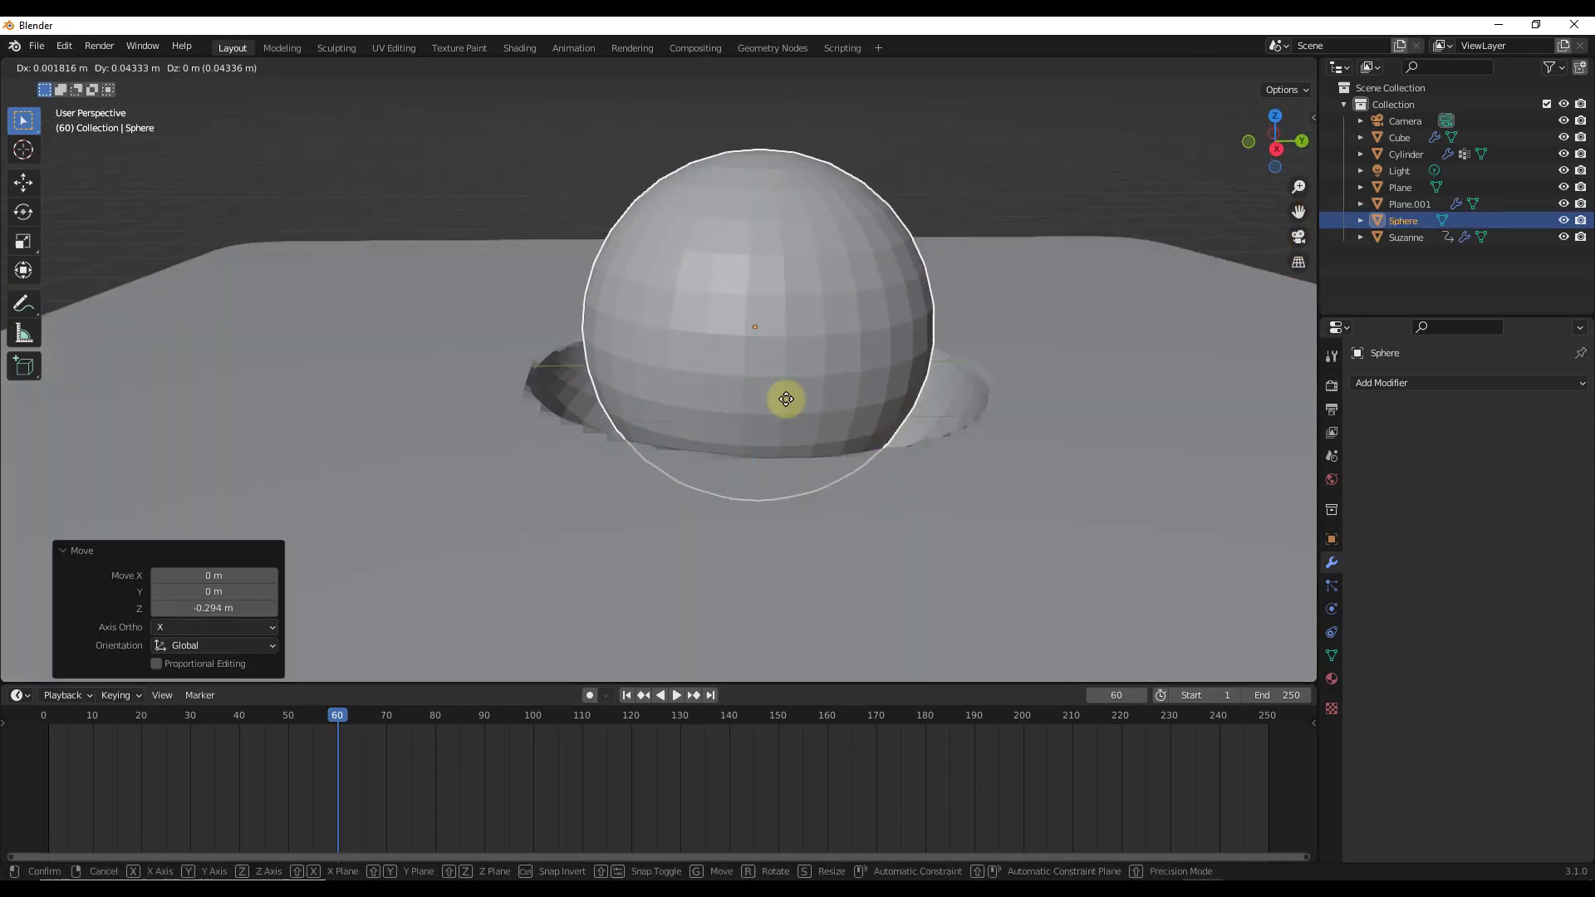
{"action": "key", "text": "g"}
{"action": "key", "text": "y"}
{"action": "left_click", "coordinate": [735, 402]}
Move the sphere freely to a new spot in the crater, then reselect the plane.
{"action": "mouse_move", "coordinate": [734, 401]}
{"action": "middle_mouse_down"}
{"action": "mouse_move", "coordinate": [760, 426]}
{"action": "mouse_move", "coordinate": [764, 402]}
{"action": "middle_mouse_up"}
{"action": "key", "text": "g"}
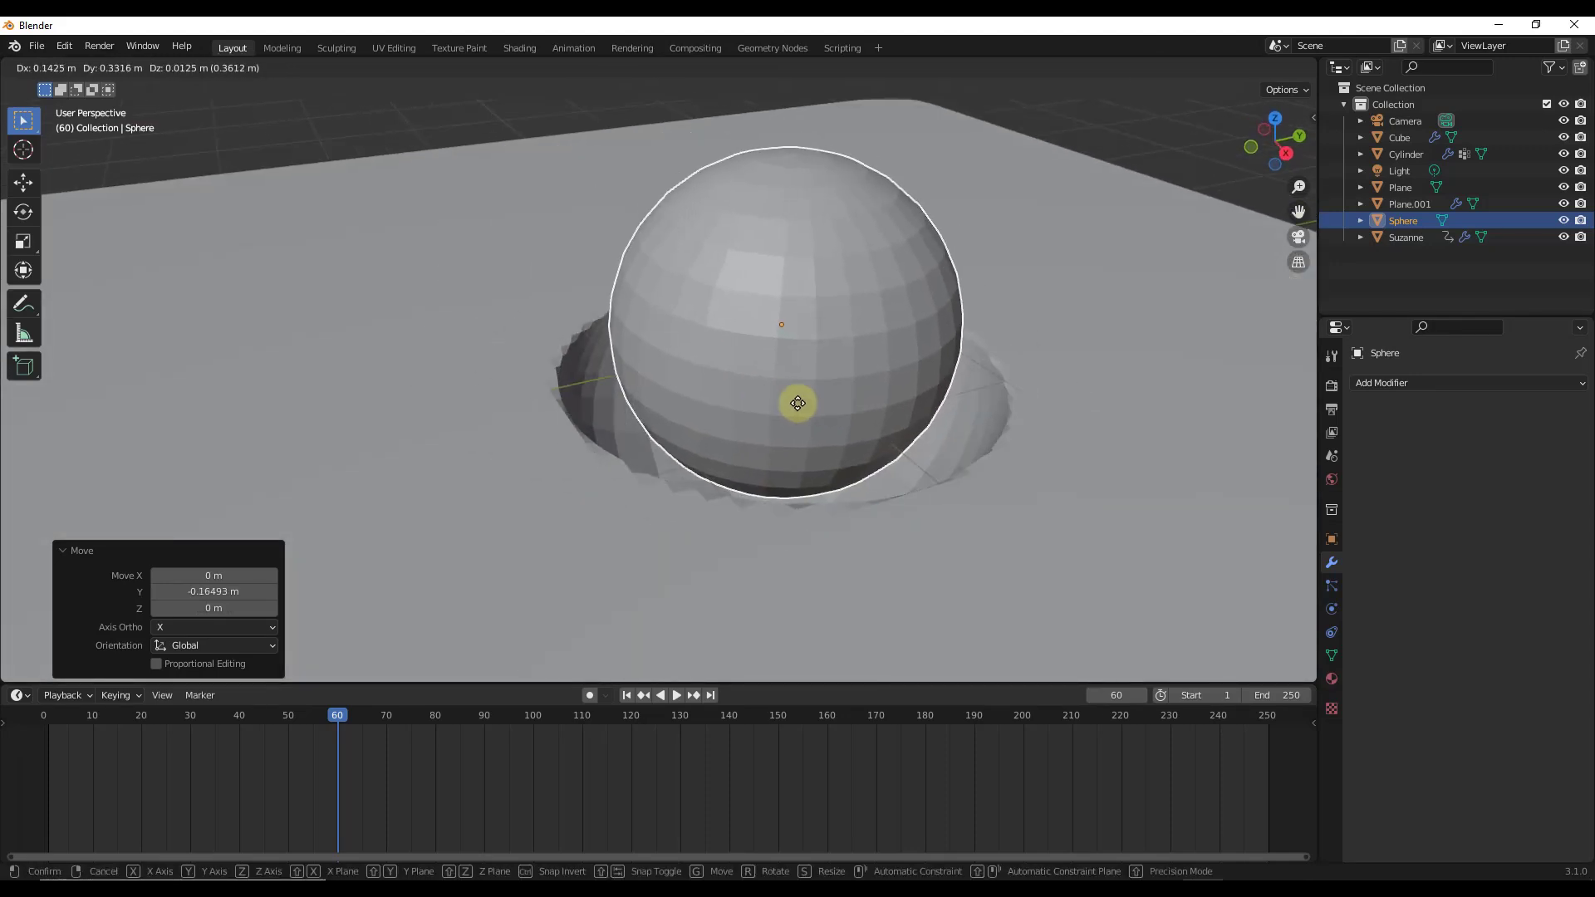
{"action": "left_click", "coordinate": [894, 471]}
{"action": "middle_click_drag", "start_coordinate": [894, 471], "coordinate": [834, 453]}
{"action": "left_click", "coordinate": [960, 511]}
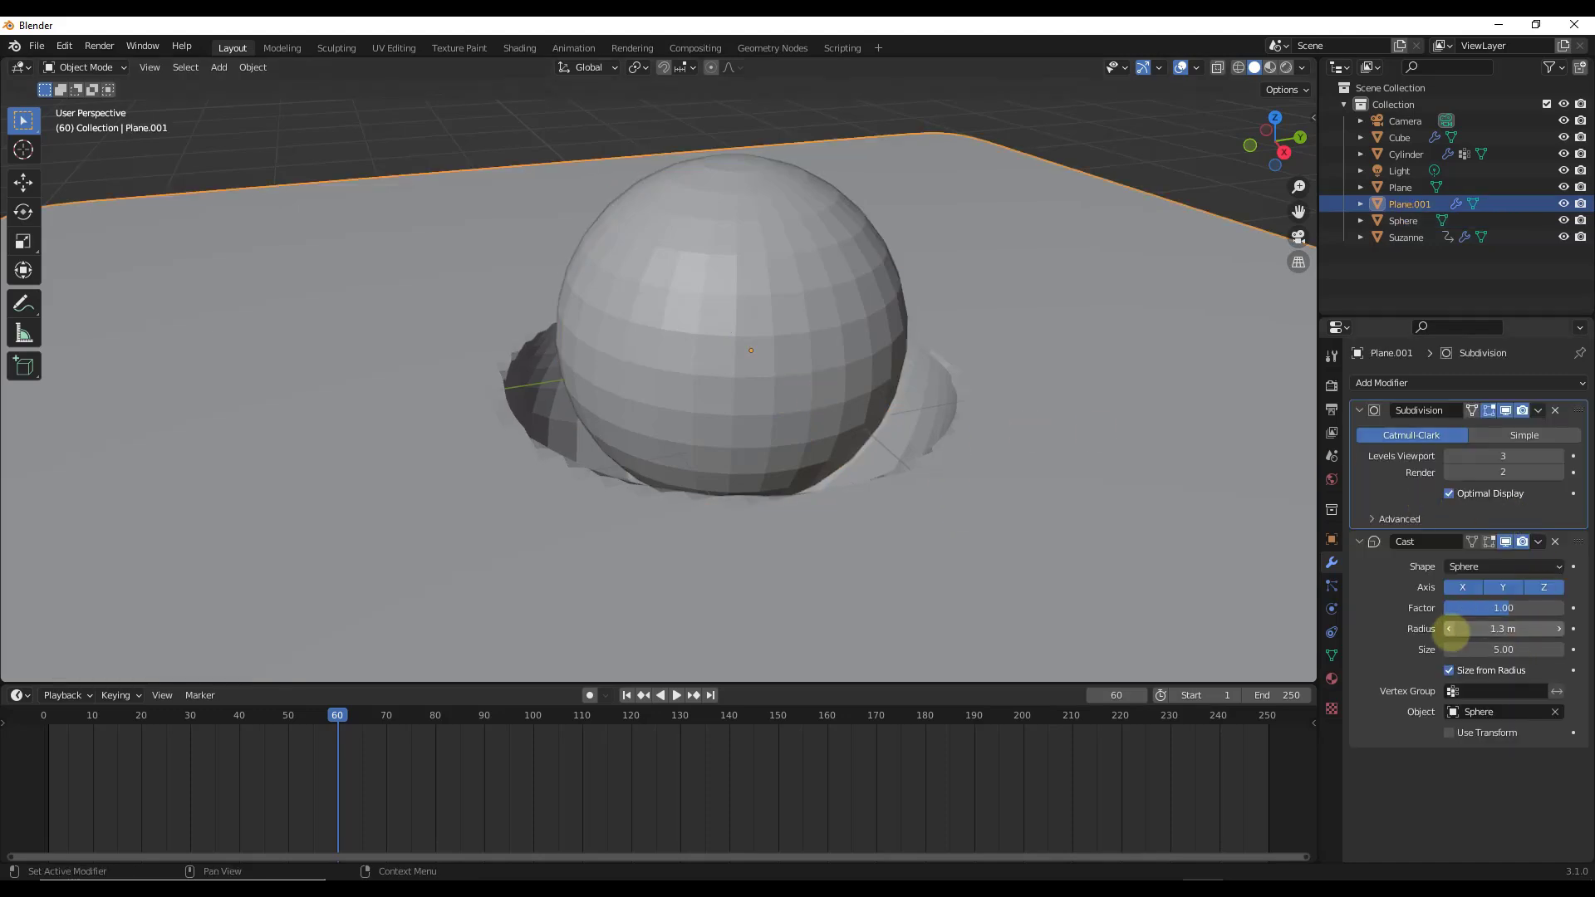
Lower the Cast Radius to 1.1 m and select the sphere.
{"action": "left_click_drag", "start_coordinate": [1451, 631], "coordinate": [1502, 629]}
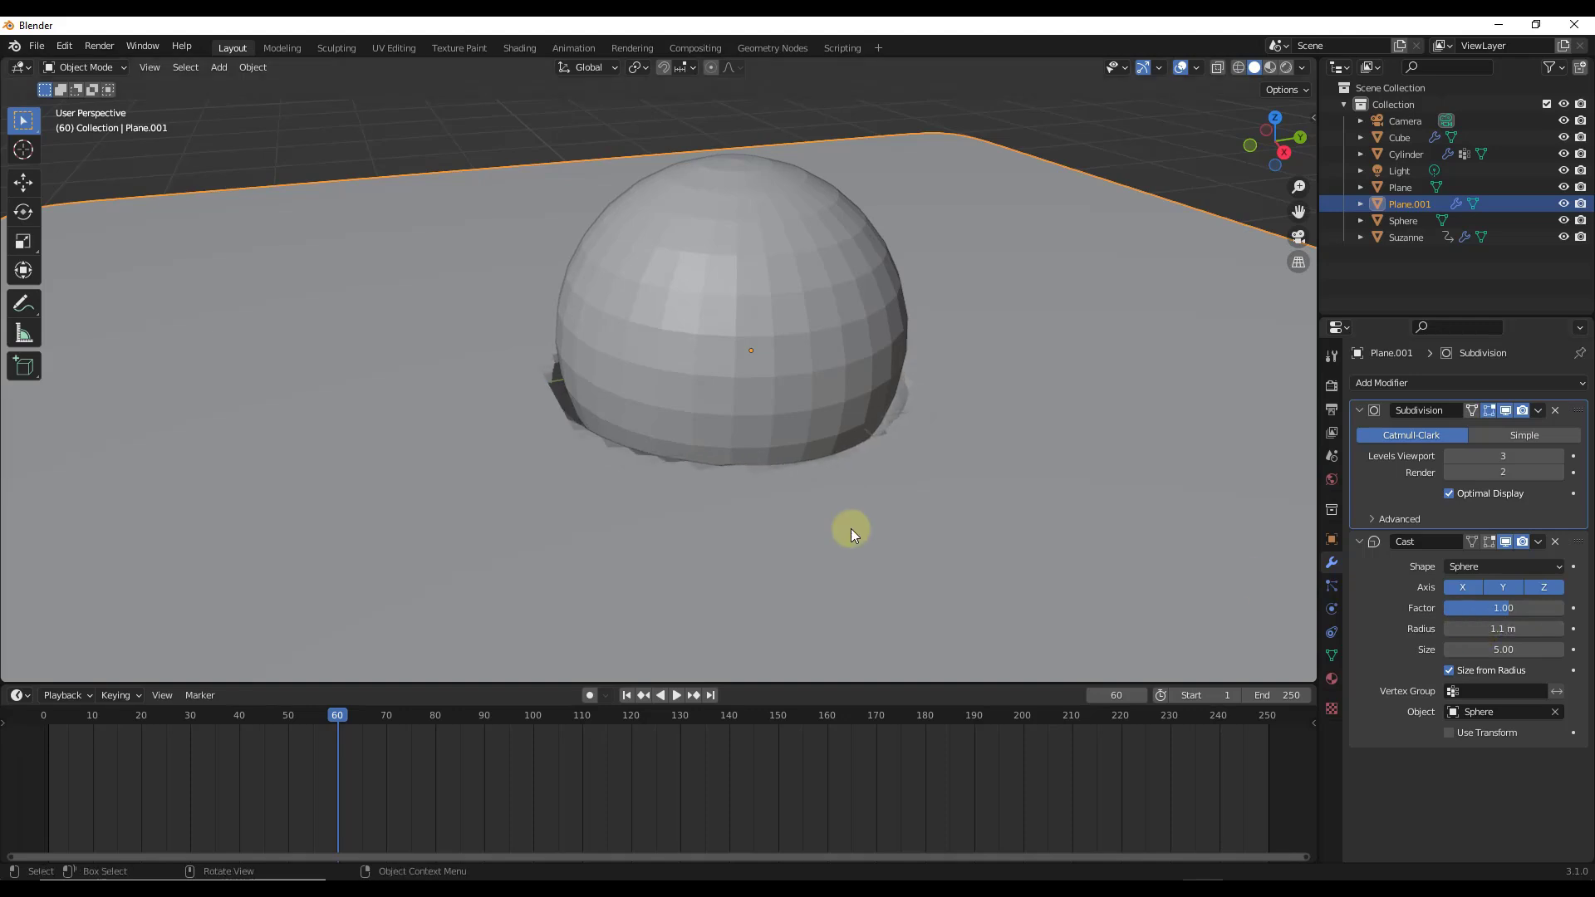
{"action": "middle_click_drag", "start_coordinate": [851, 528], "coordinate": [798, 507]}
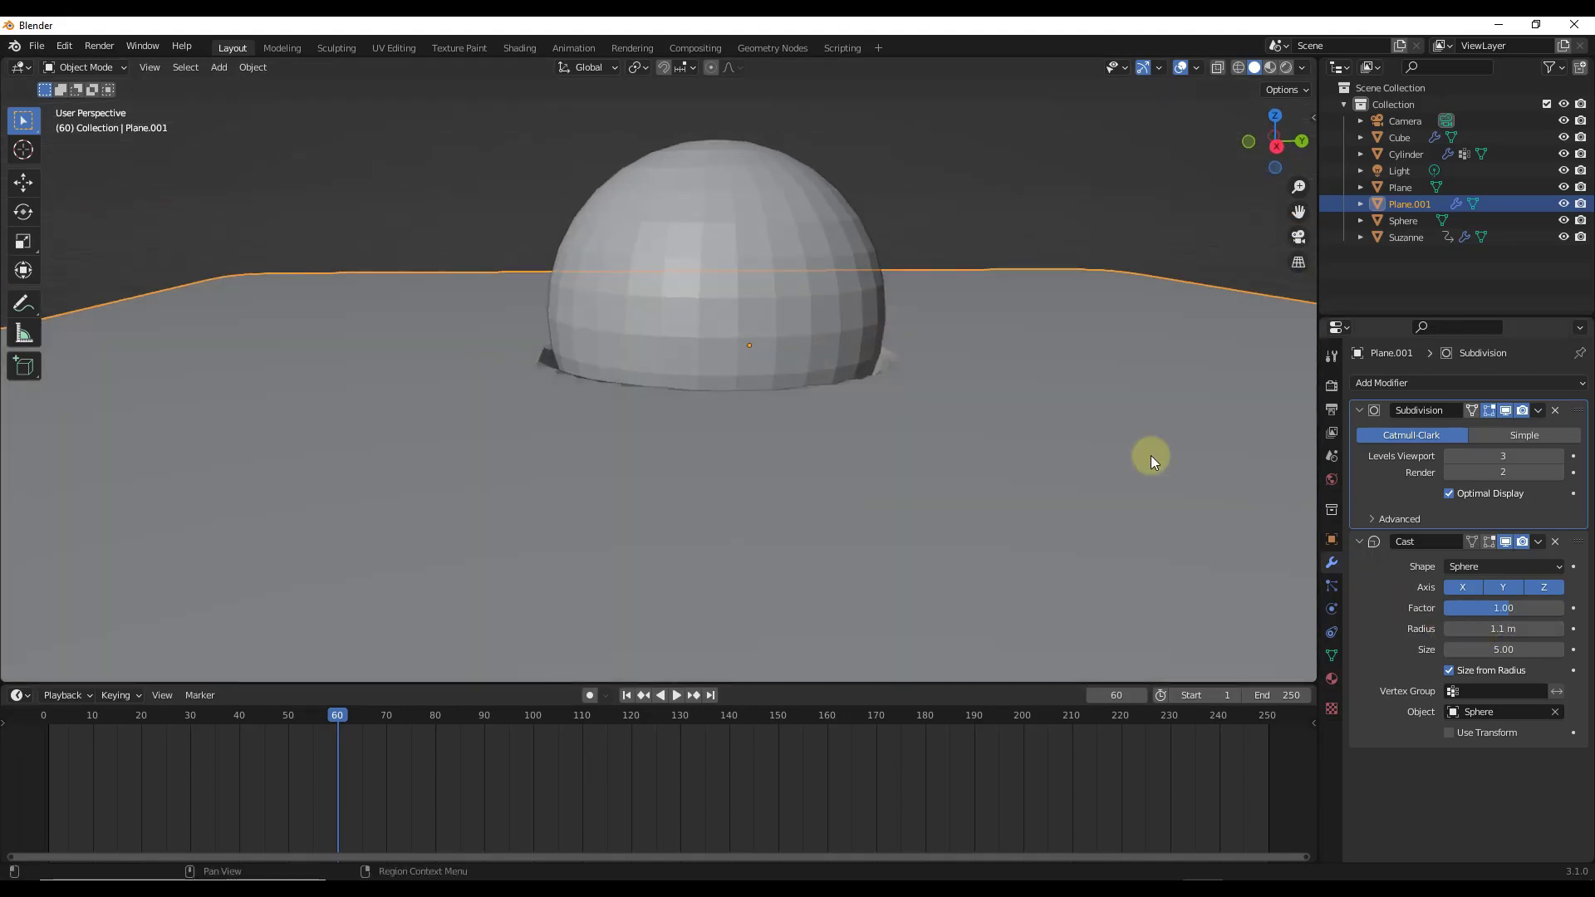
{"action": "left_click", "coordinate": [764, 317]}
Lower the sphere vertically and shift it about 0.18 m along Y.
{"action": "key", "text": "g"}
{"action": "key", "text": "z"}
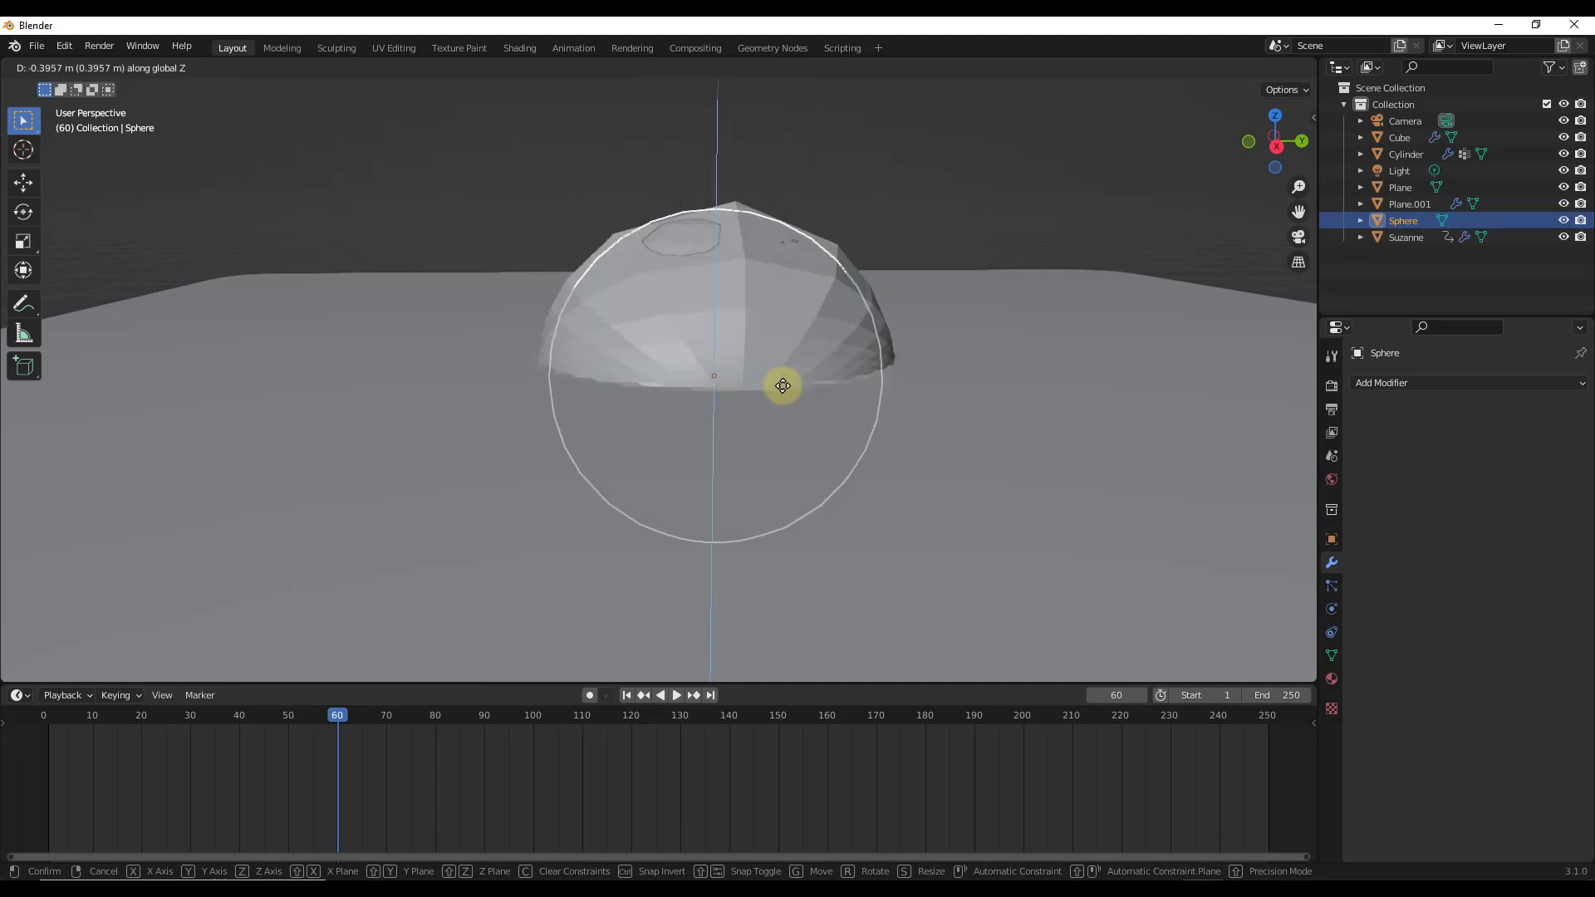
{"action": "left_click", "coordinate": [841, 347]}
{"action": "key", "text": "g"}
{"action": "key", "text": "y"}
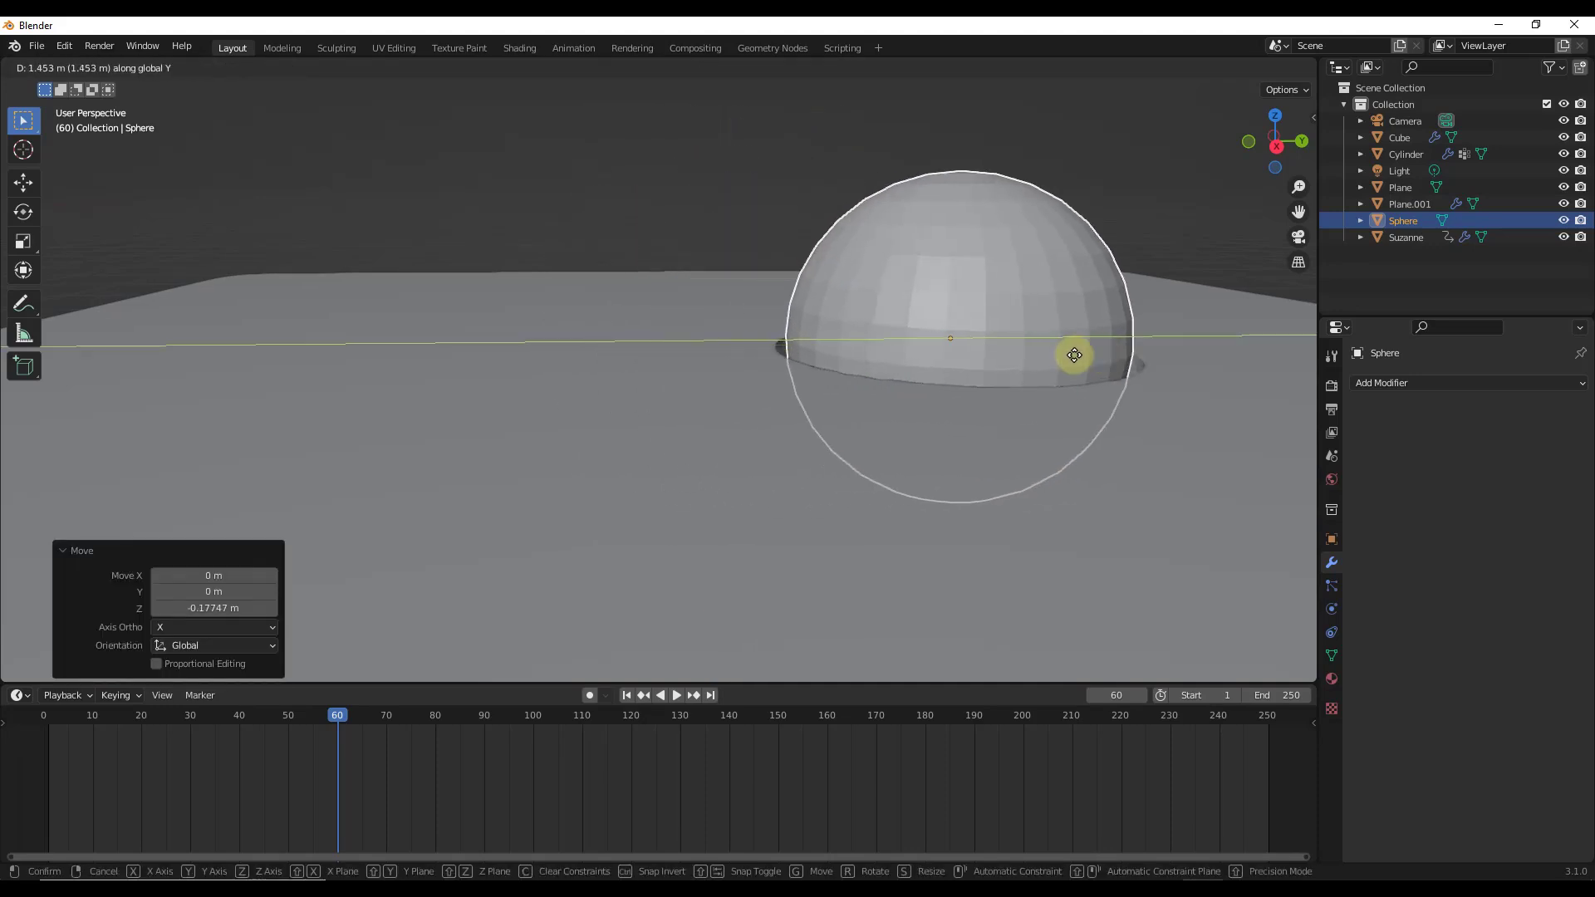
{"action": "left_click", "coordinate": [814, 382]}
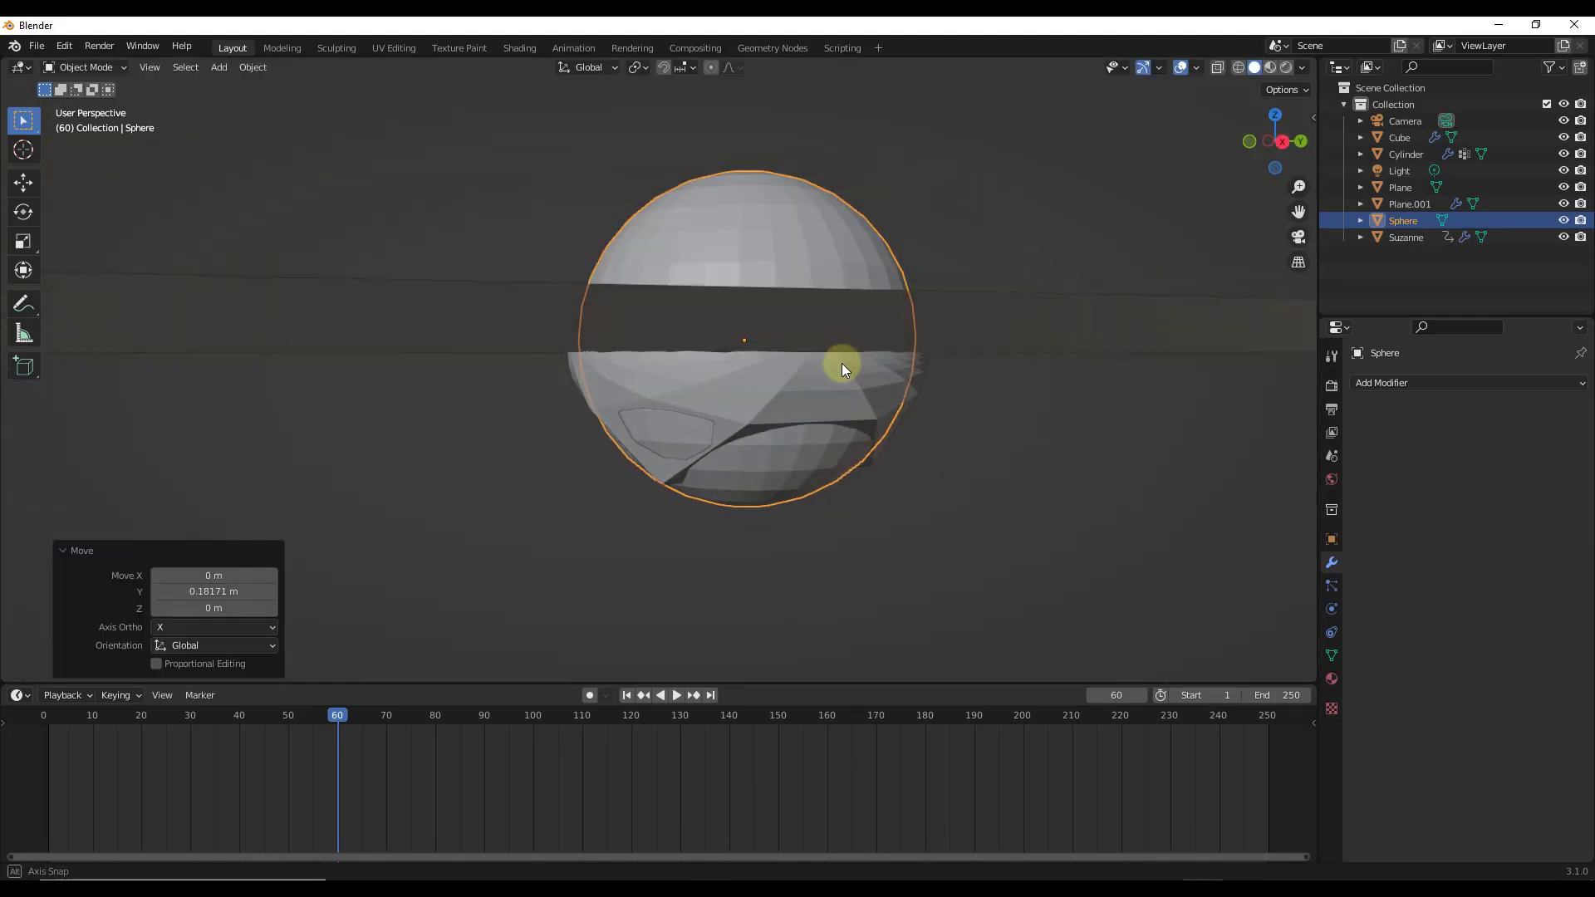